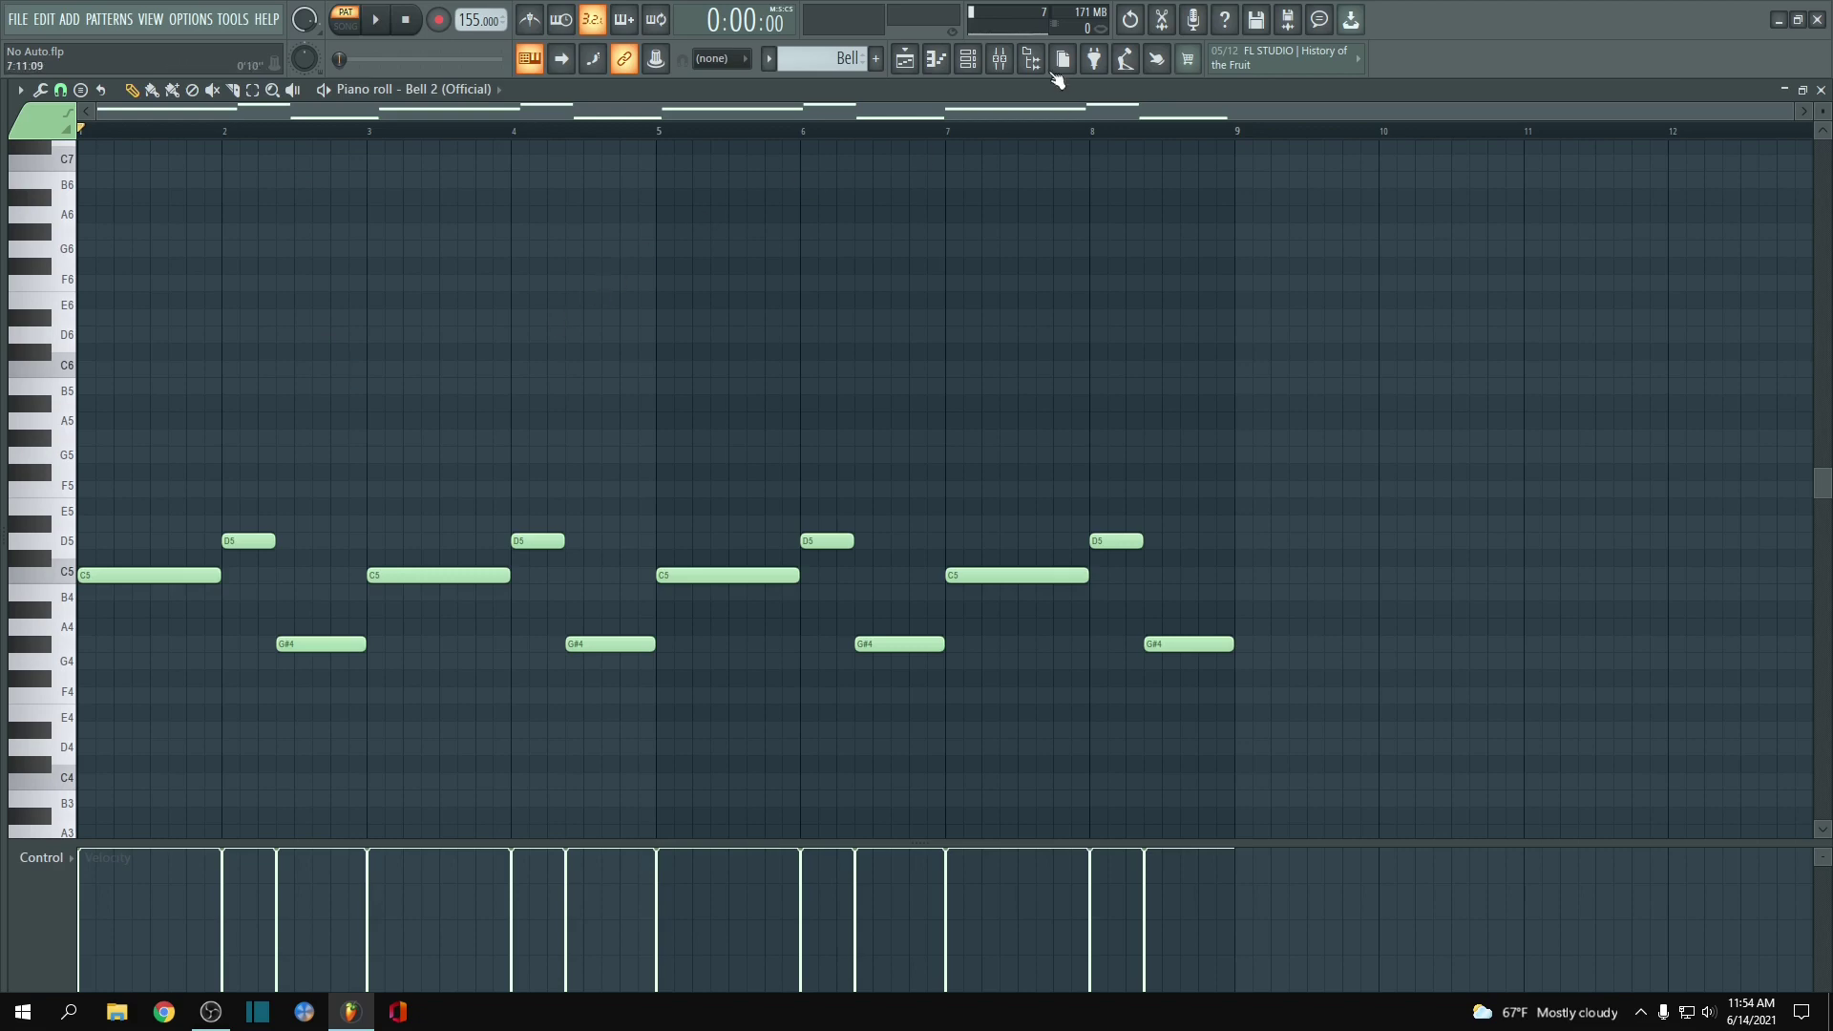
- Check the Bell pattern's channel in the Channel rack, then return to the Playlist arrangement
click(968, 58)
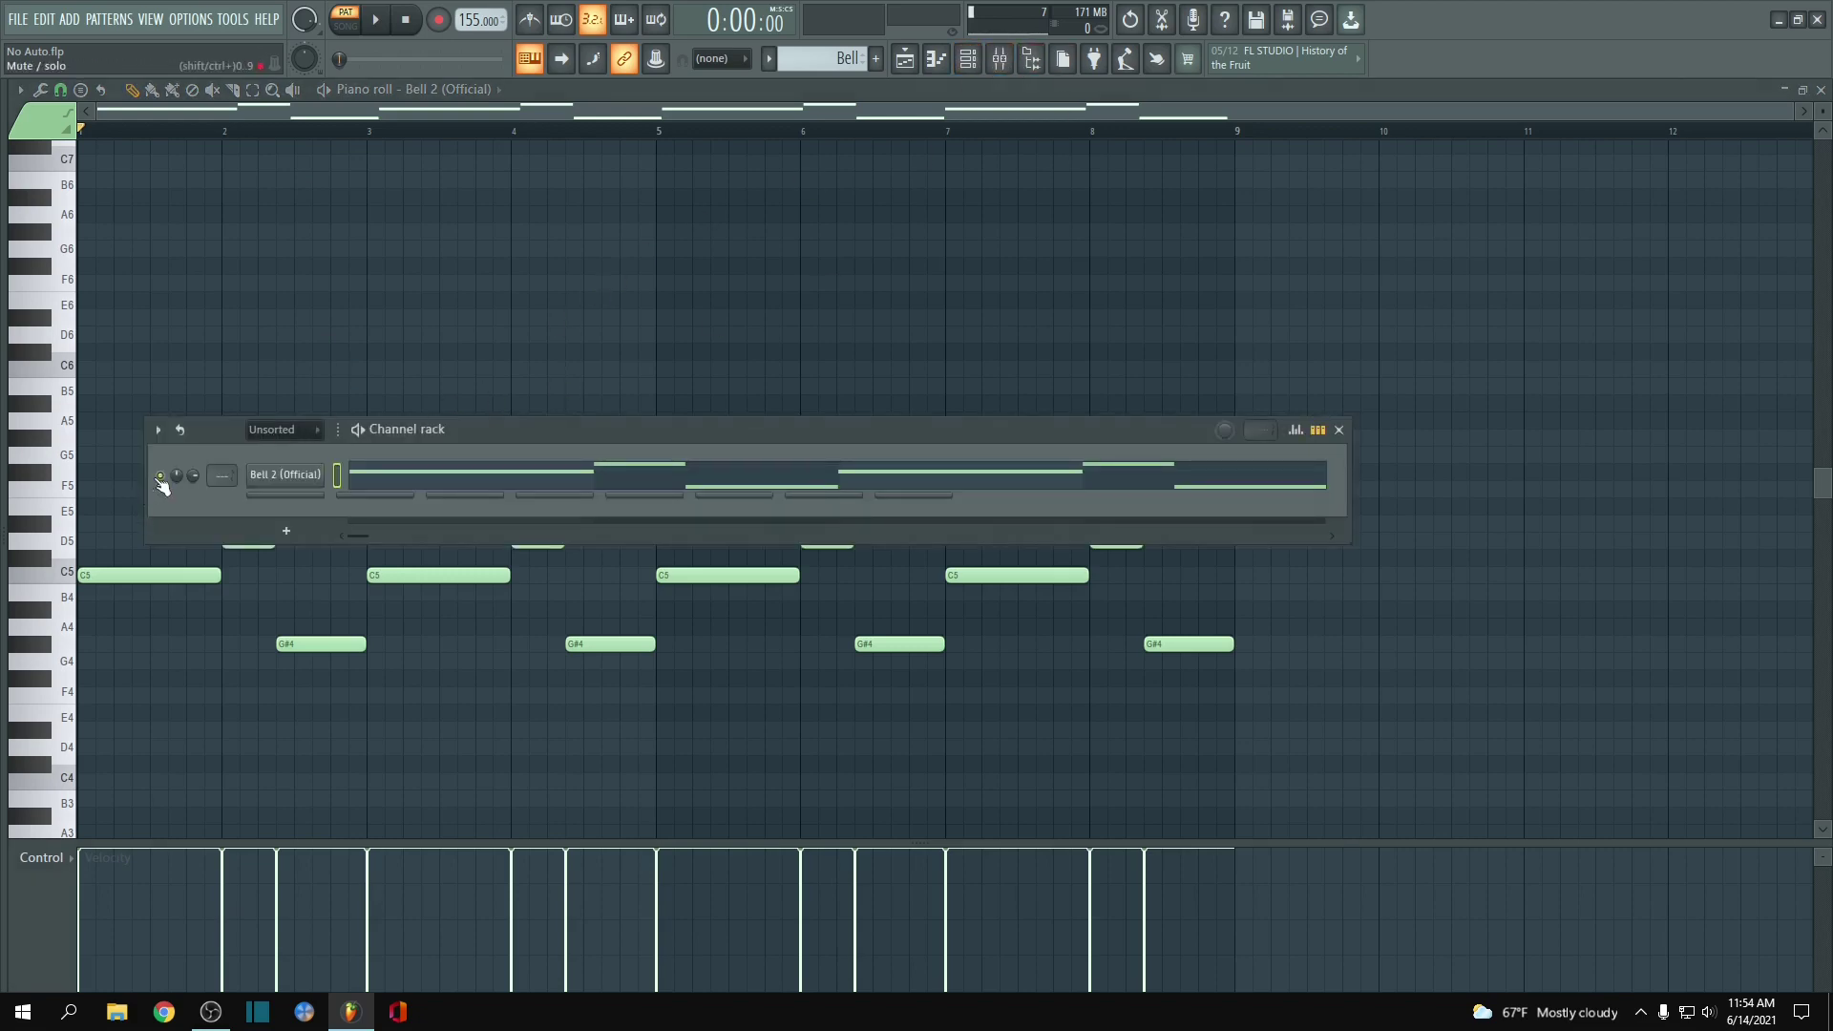
click(1339, 430)
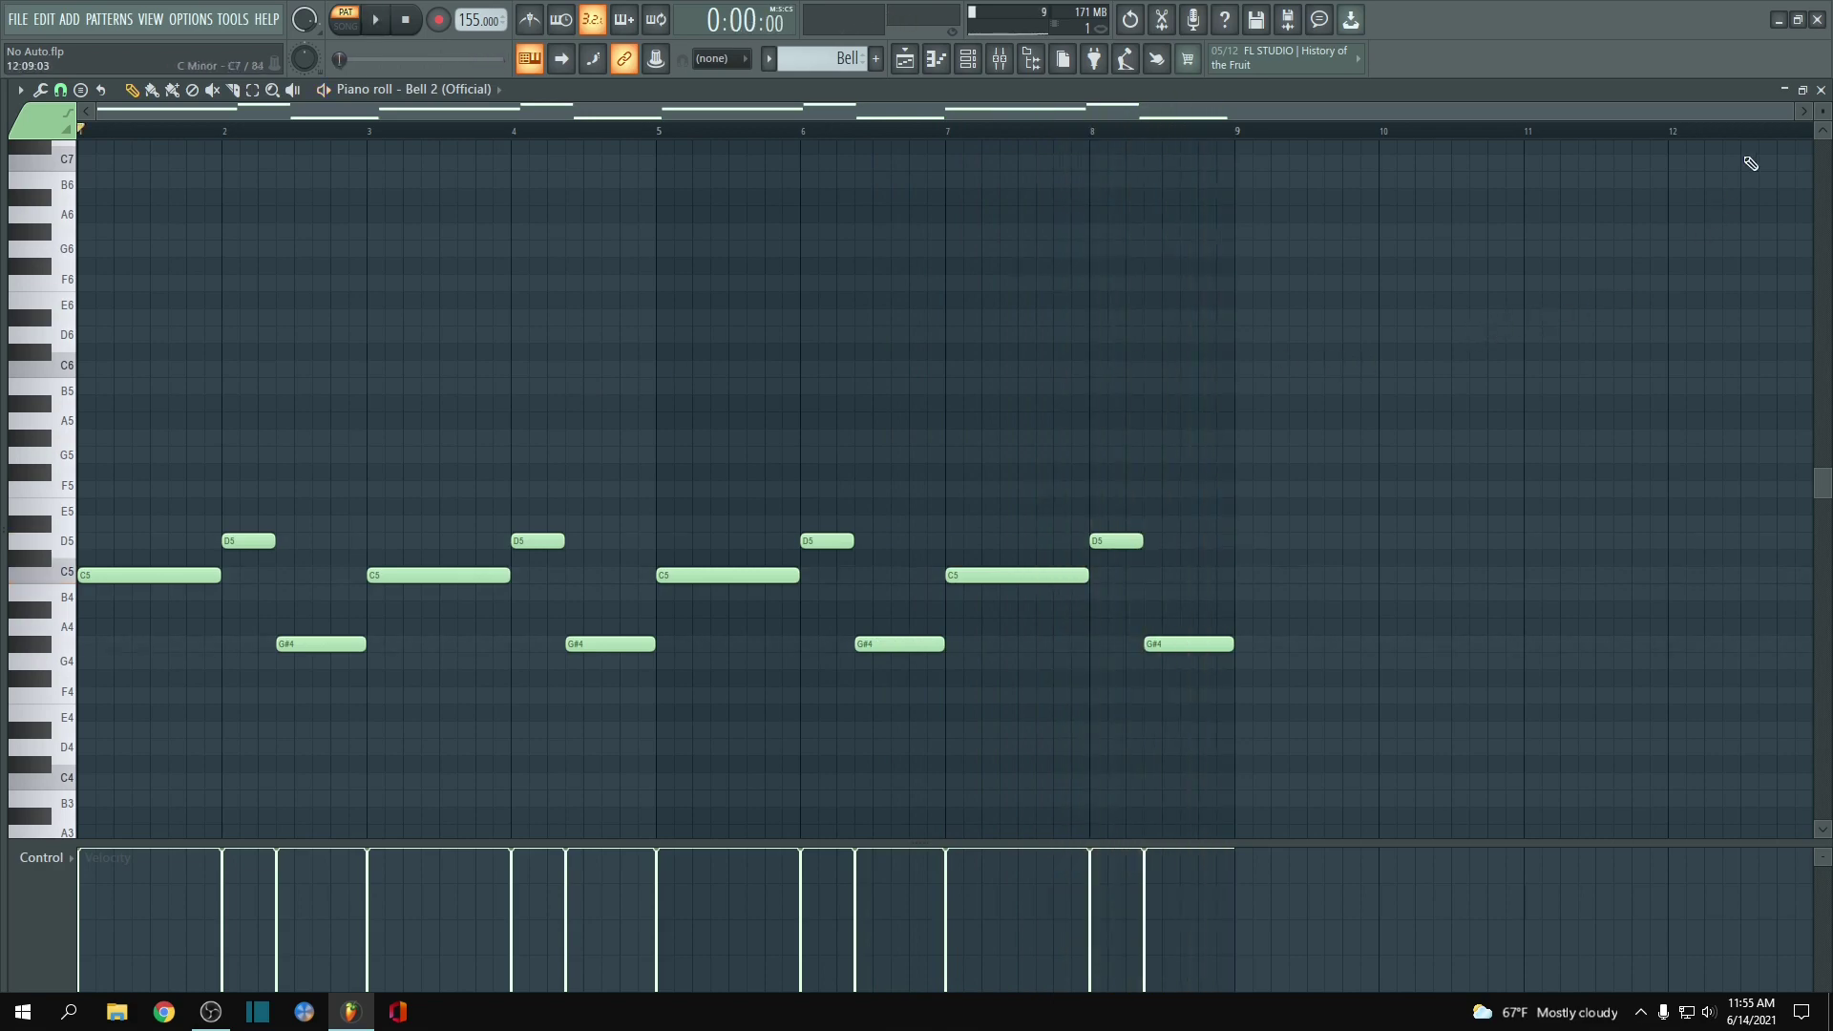
click(1822, 90)
- Open the Bell audio clip's sample settings from Track 1, preview its reversed waveform, and close them
scroll(296, 260, up, 4)
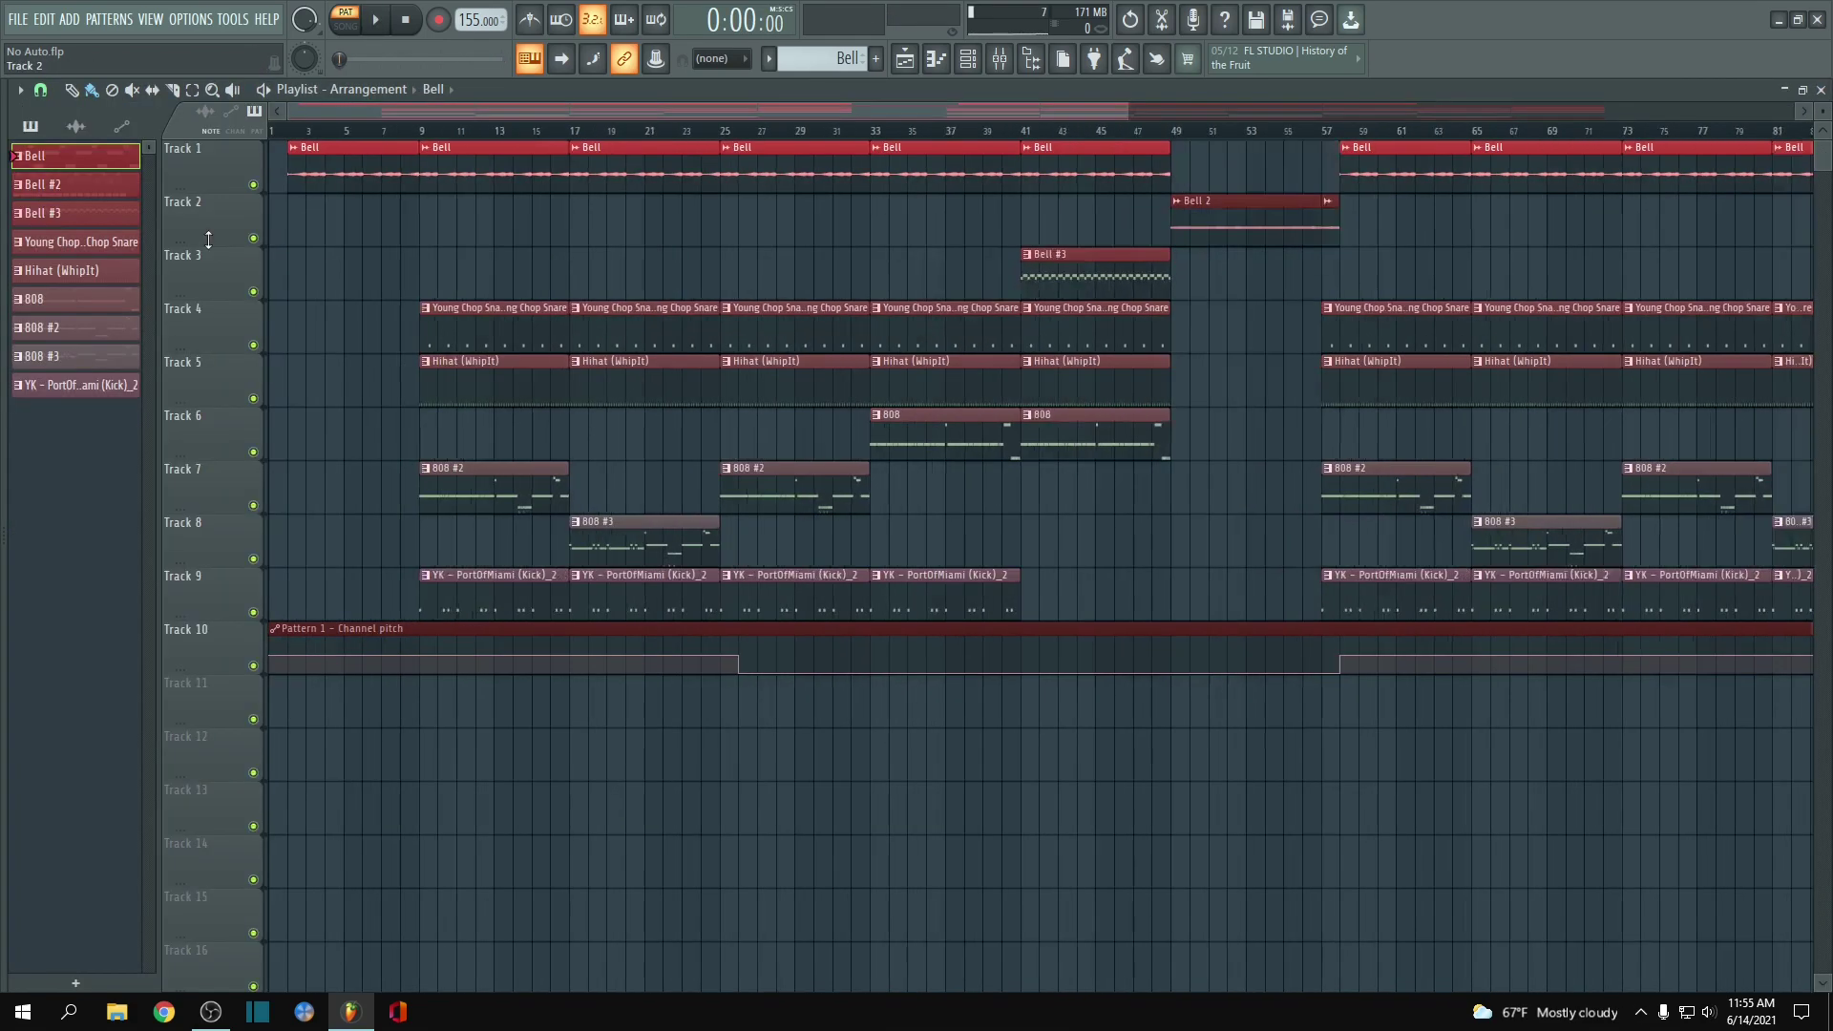
double_click(532, 164)
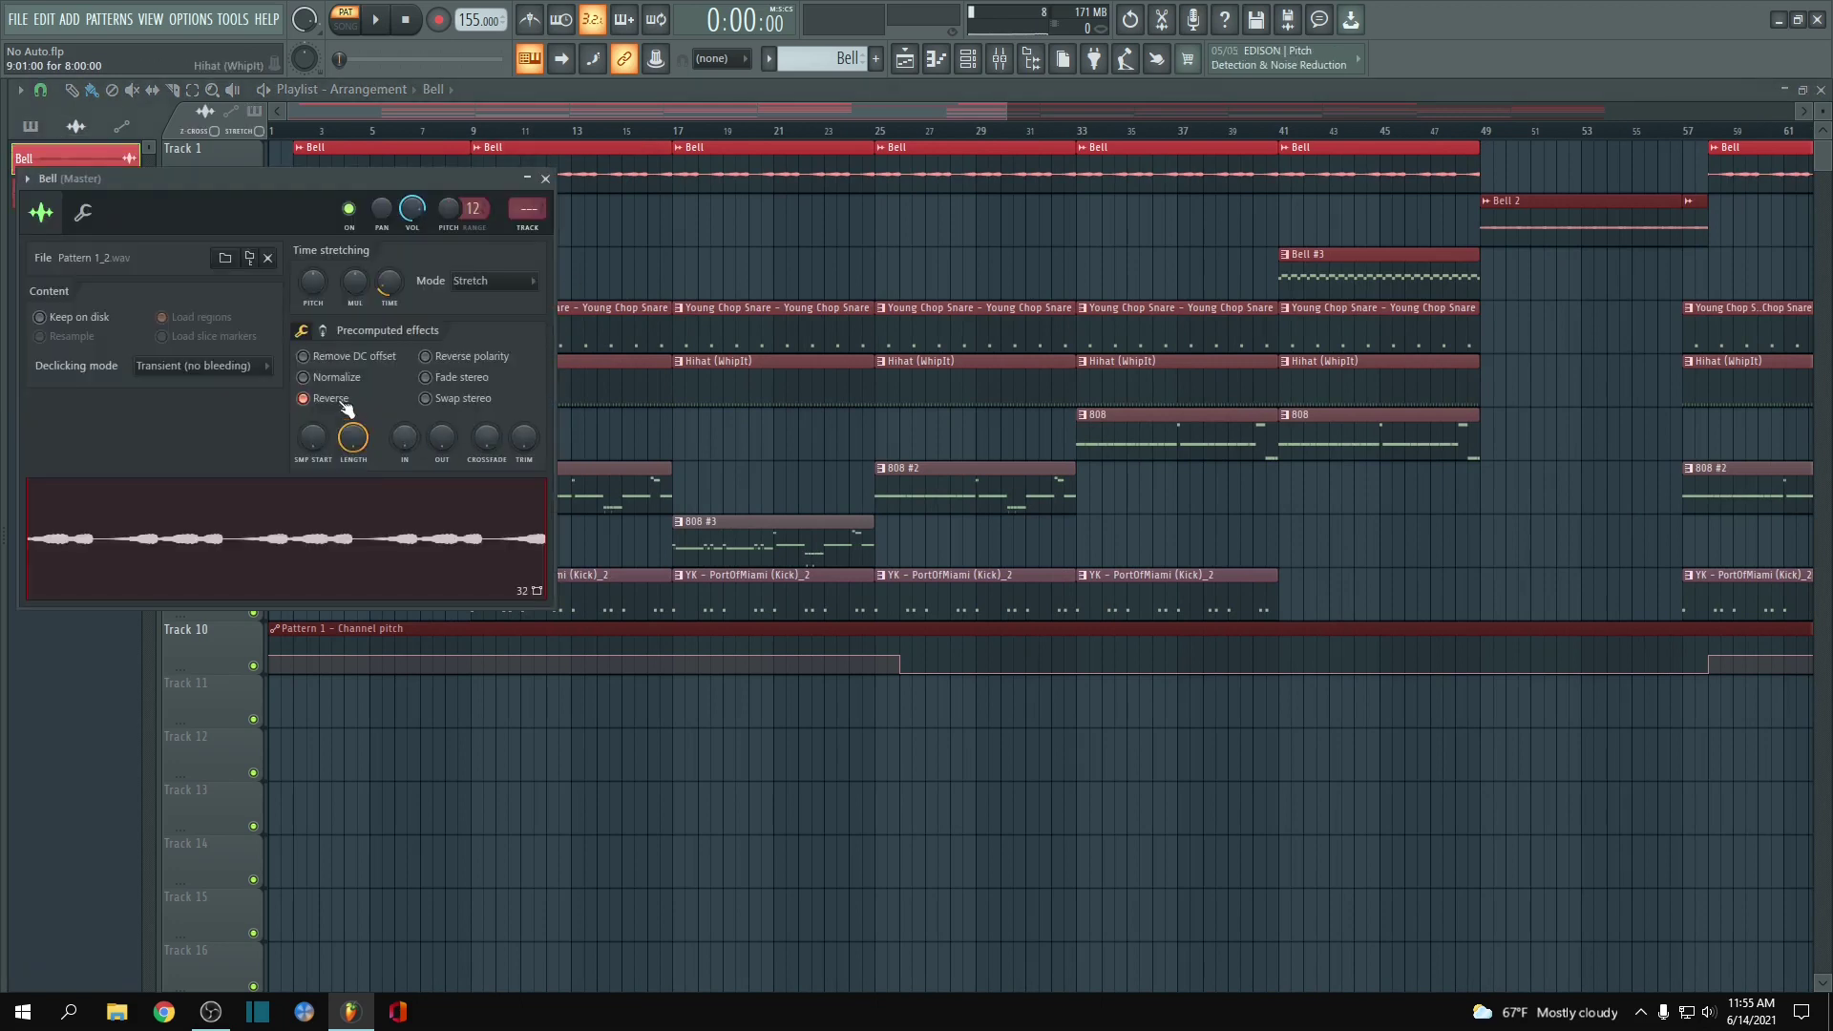
click(284, 531)
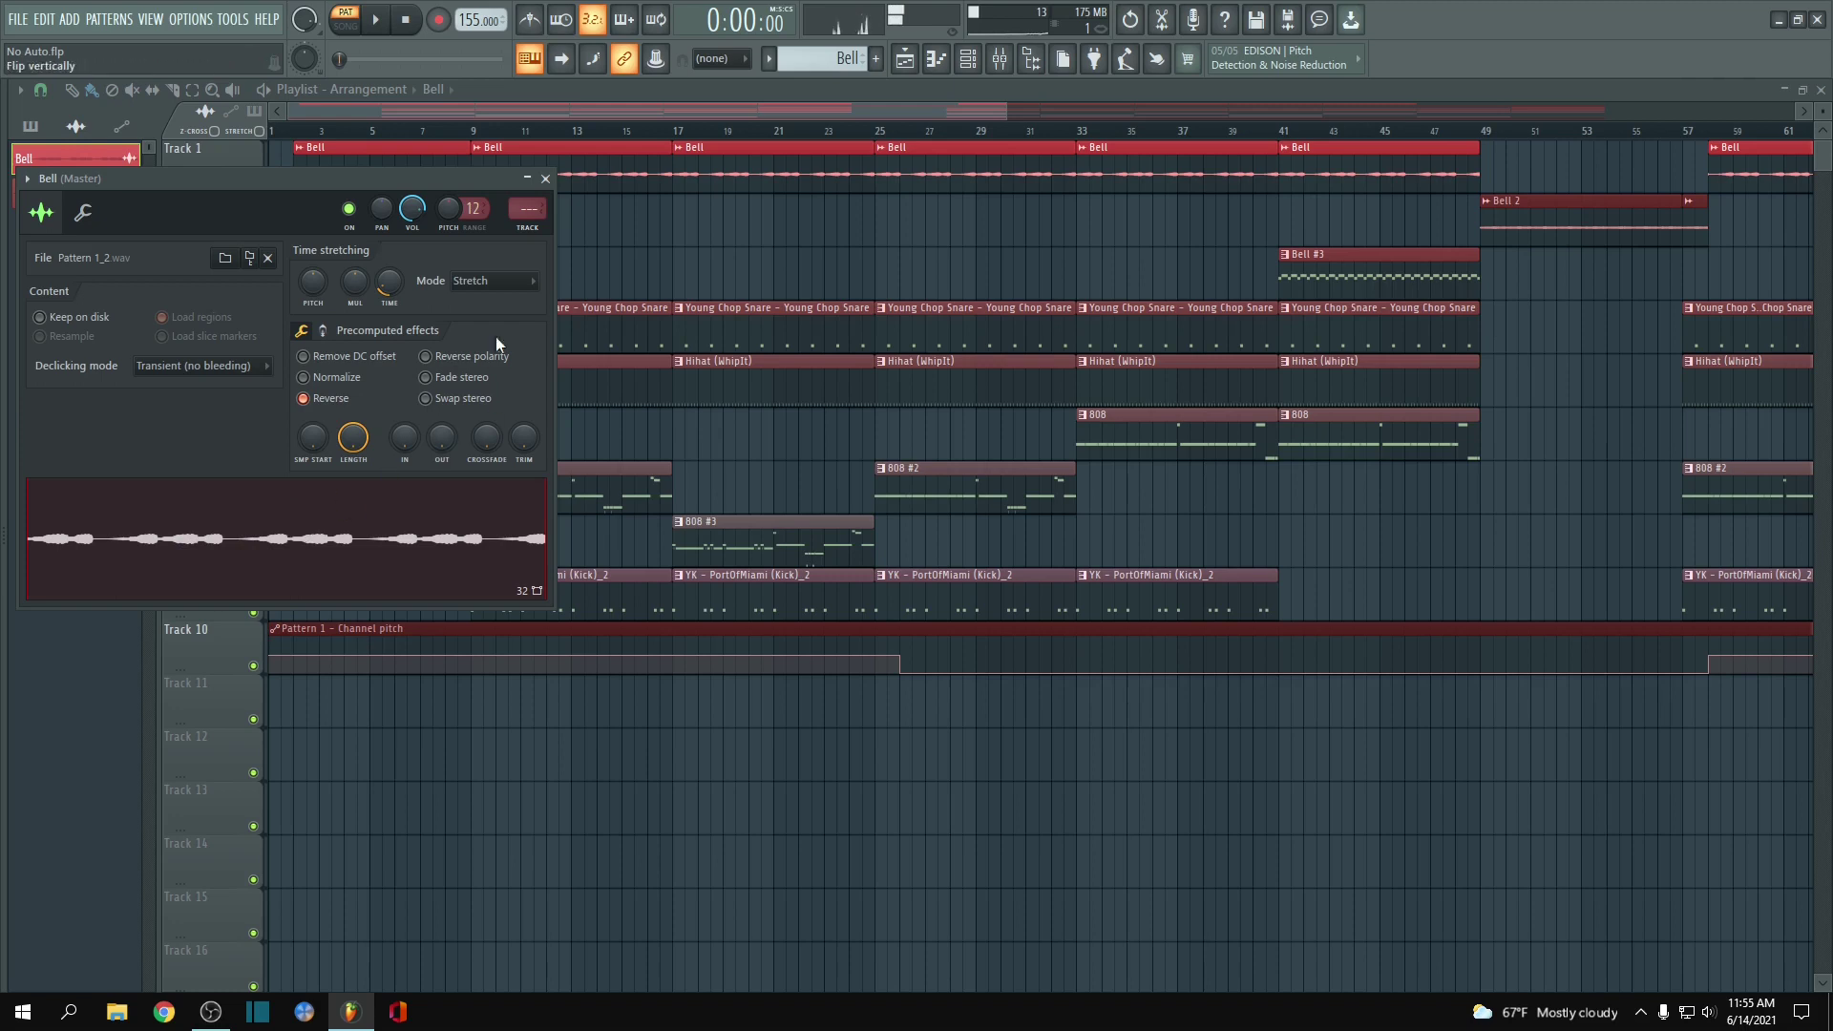
key(space)
click(545, 180)
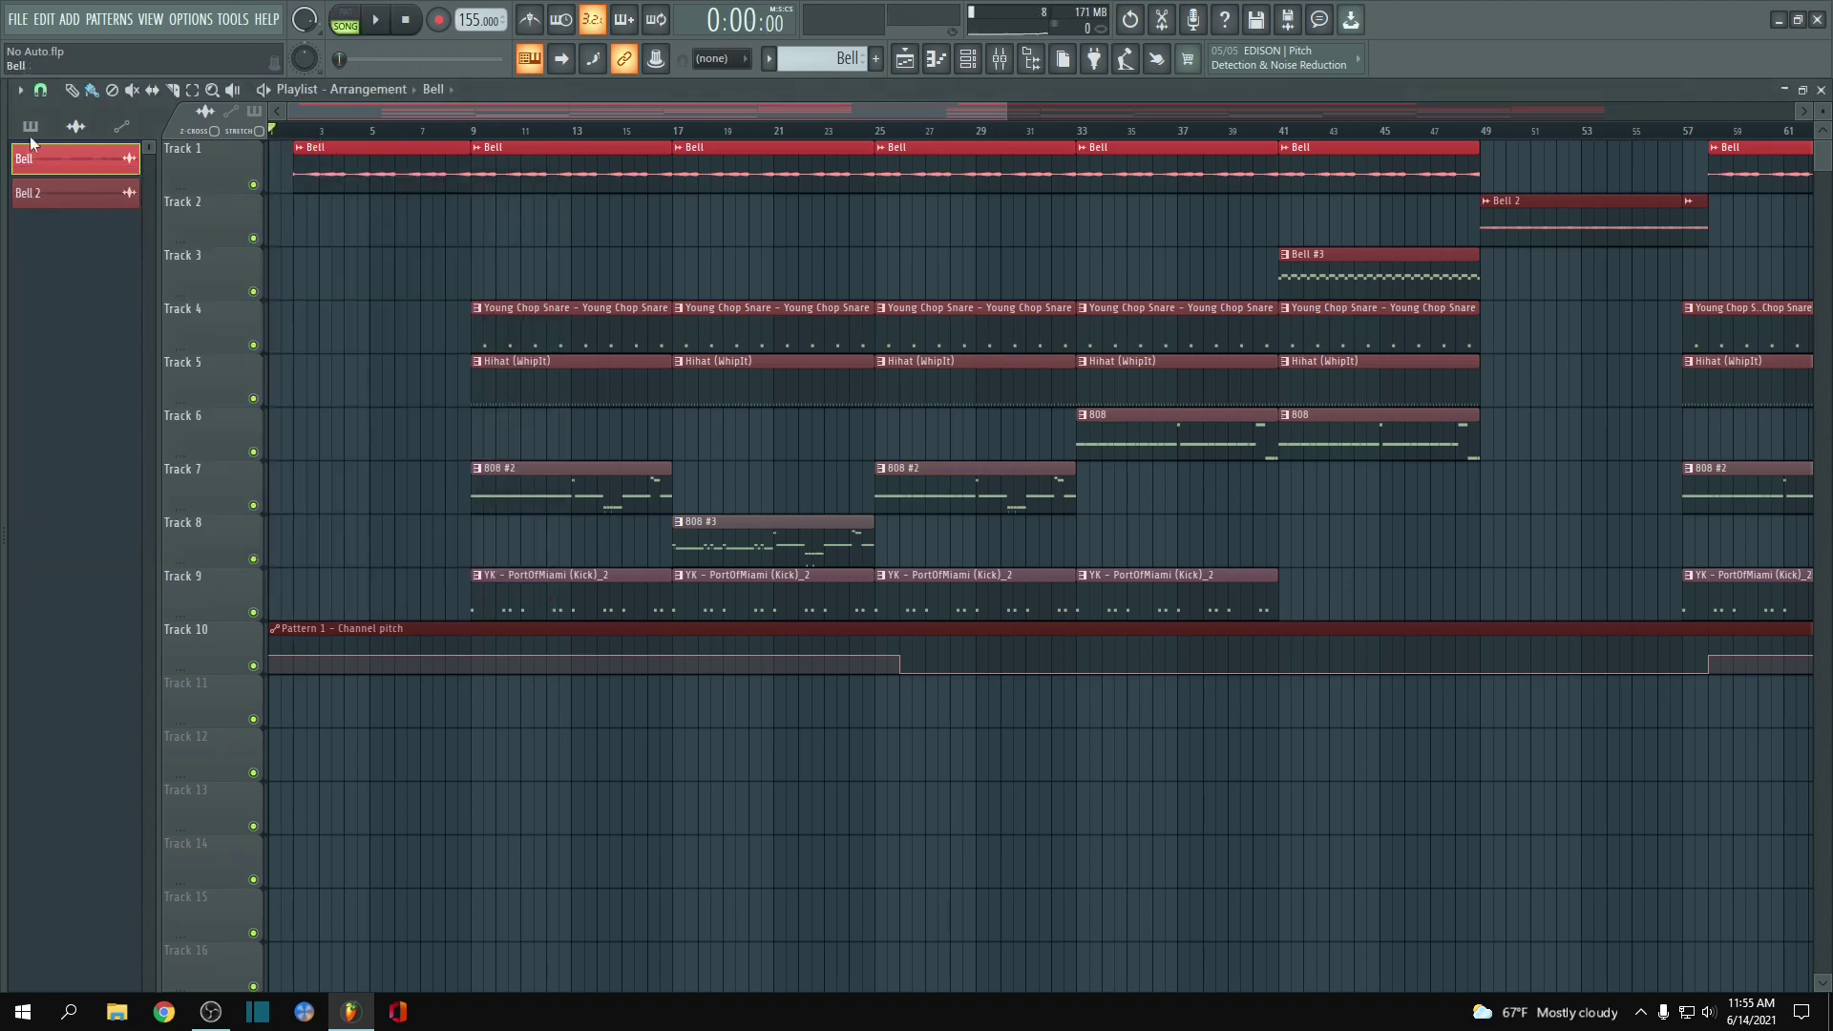
- Open the Bell #2 pattern's notes, check its channel, play the melody through, and return to the arrangement
click(29, 126)
double_click(58, 181)
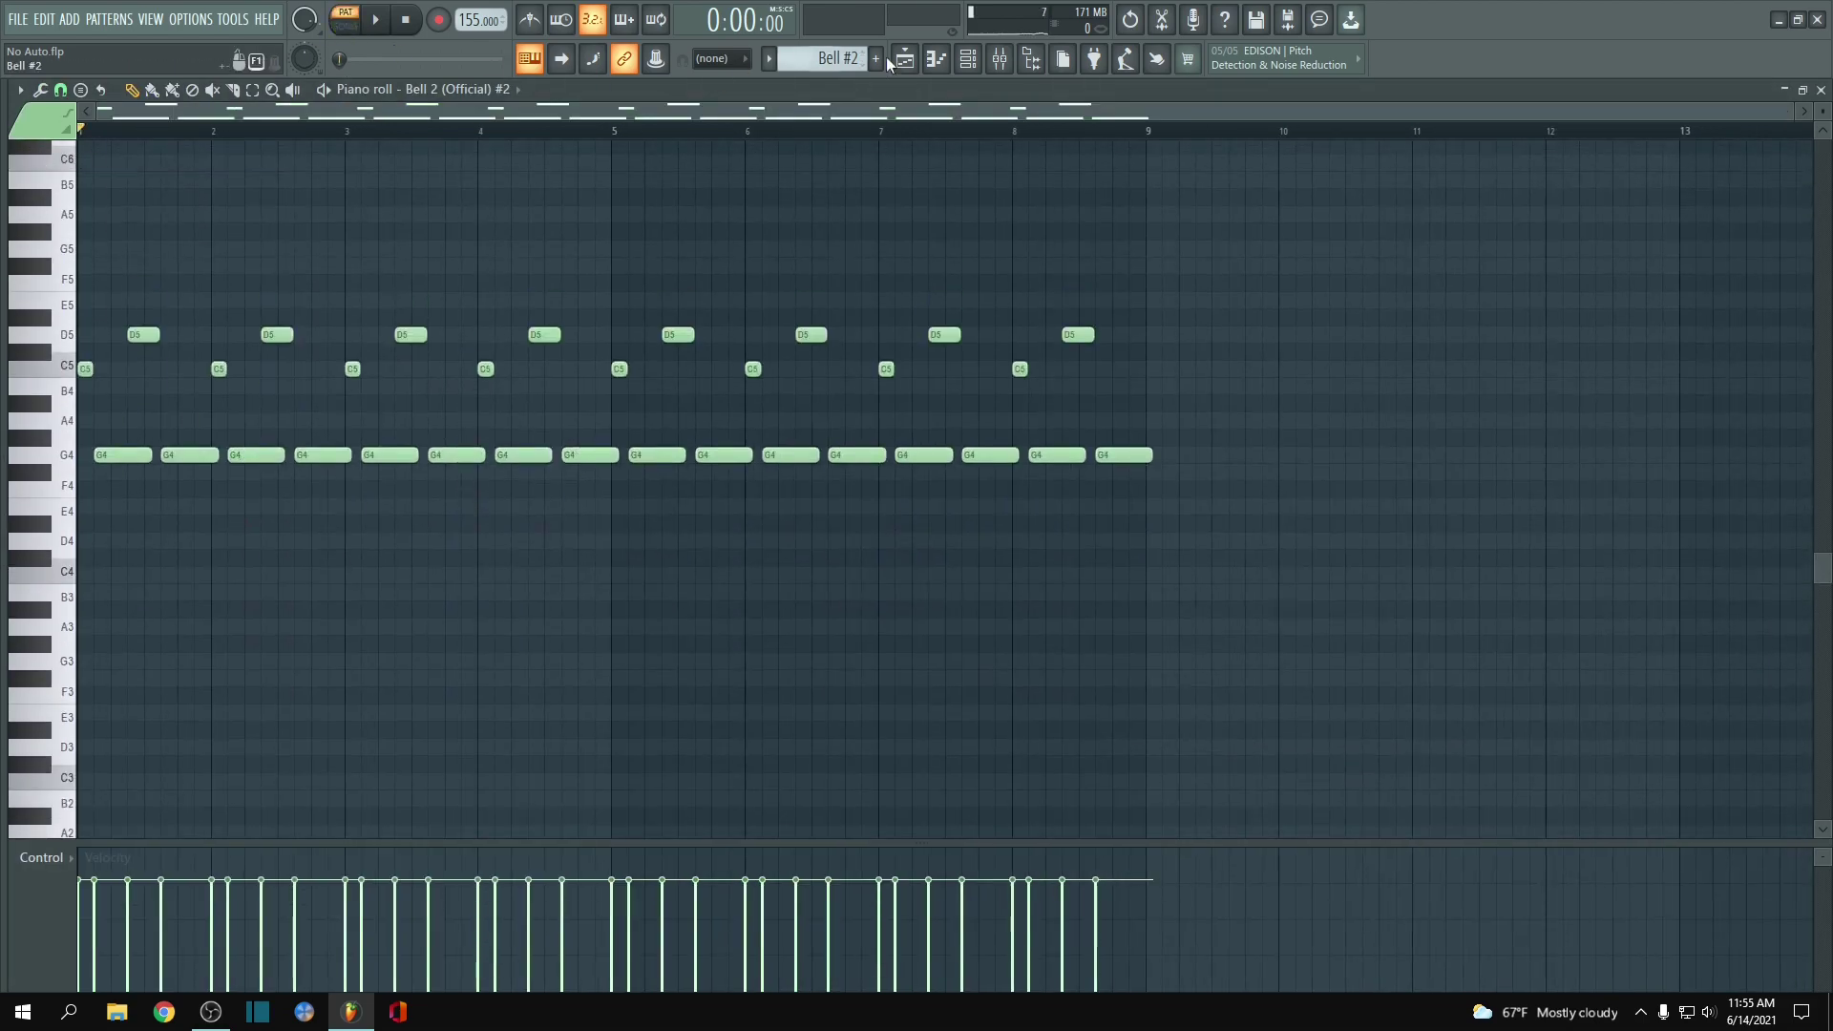
click(967, 58)
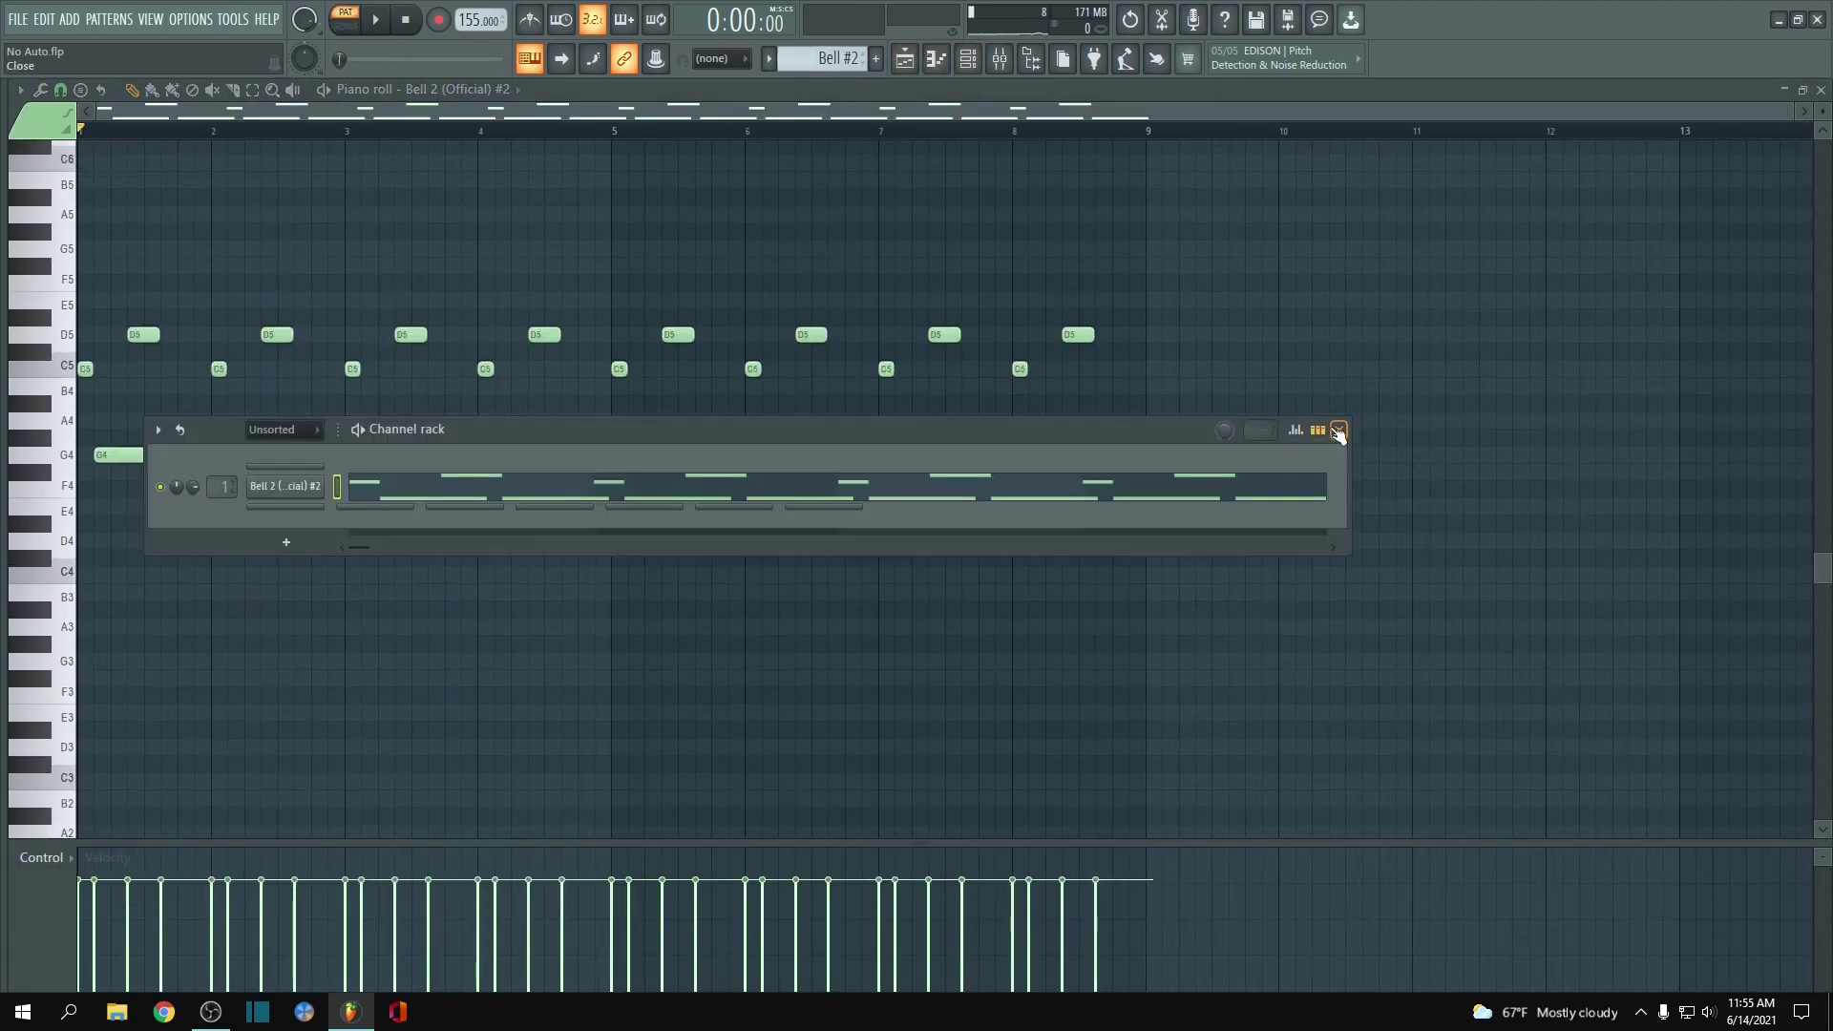
click(1339, 431)
key(space)
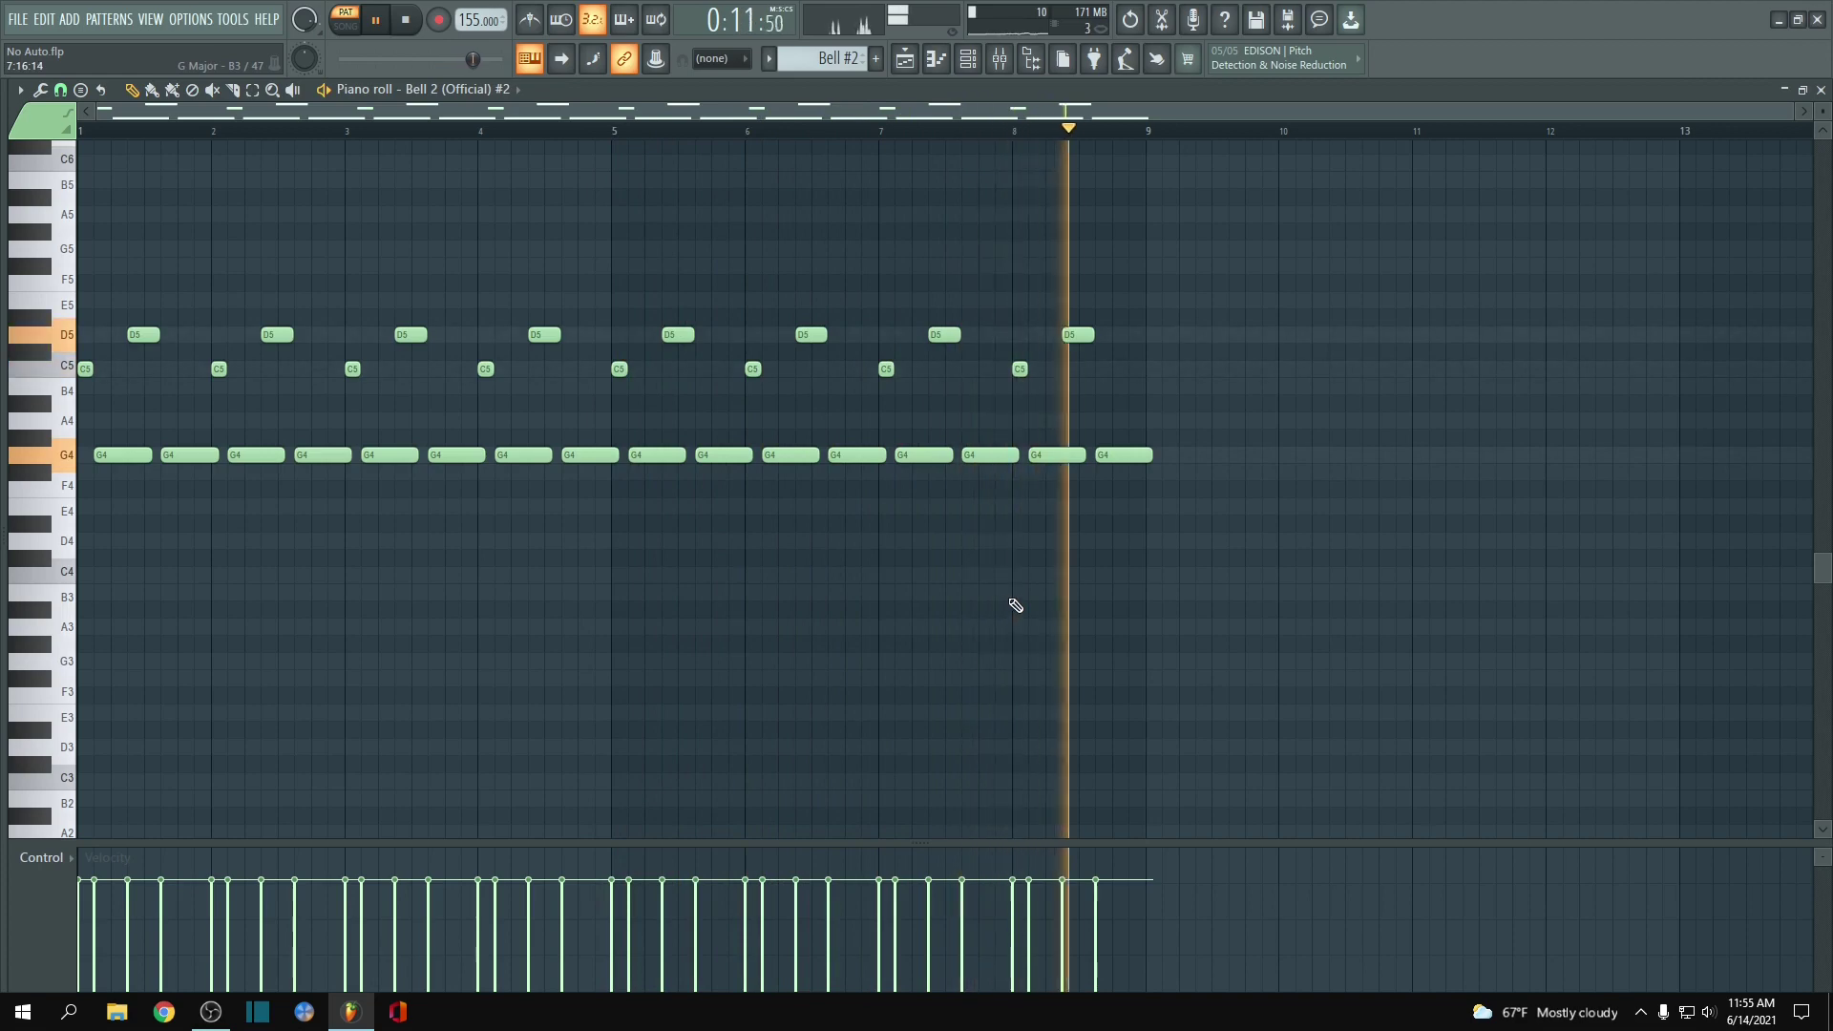
key(space)
scroll(1174, 484, up, 5)
scroll(1108, 743, up, 5)
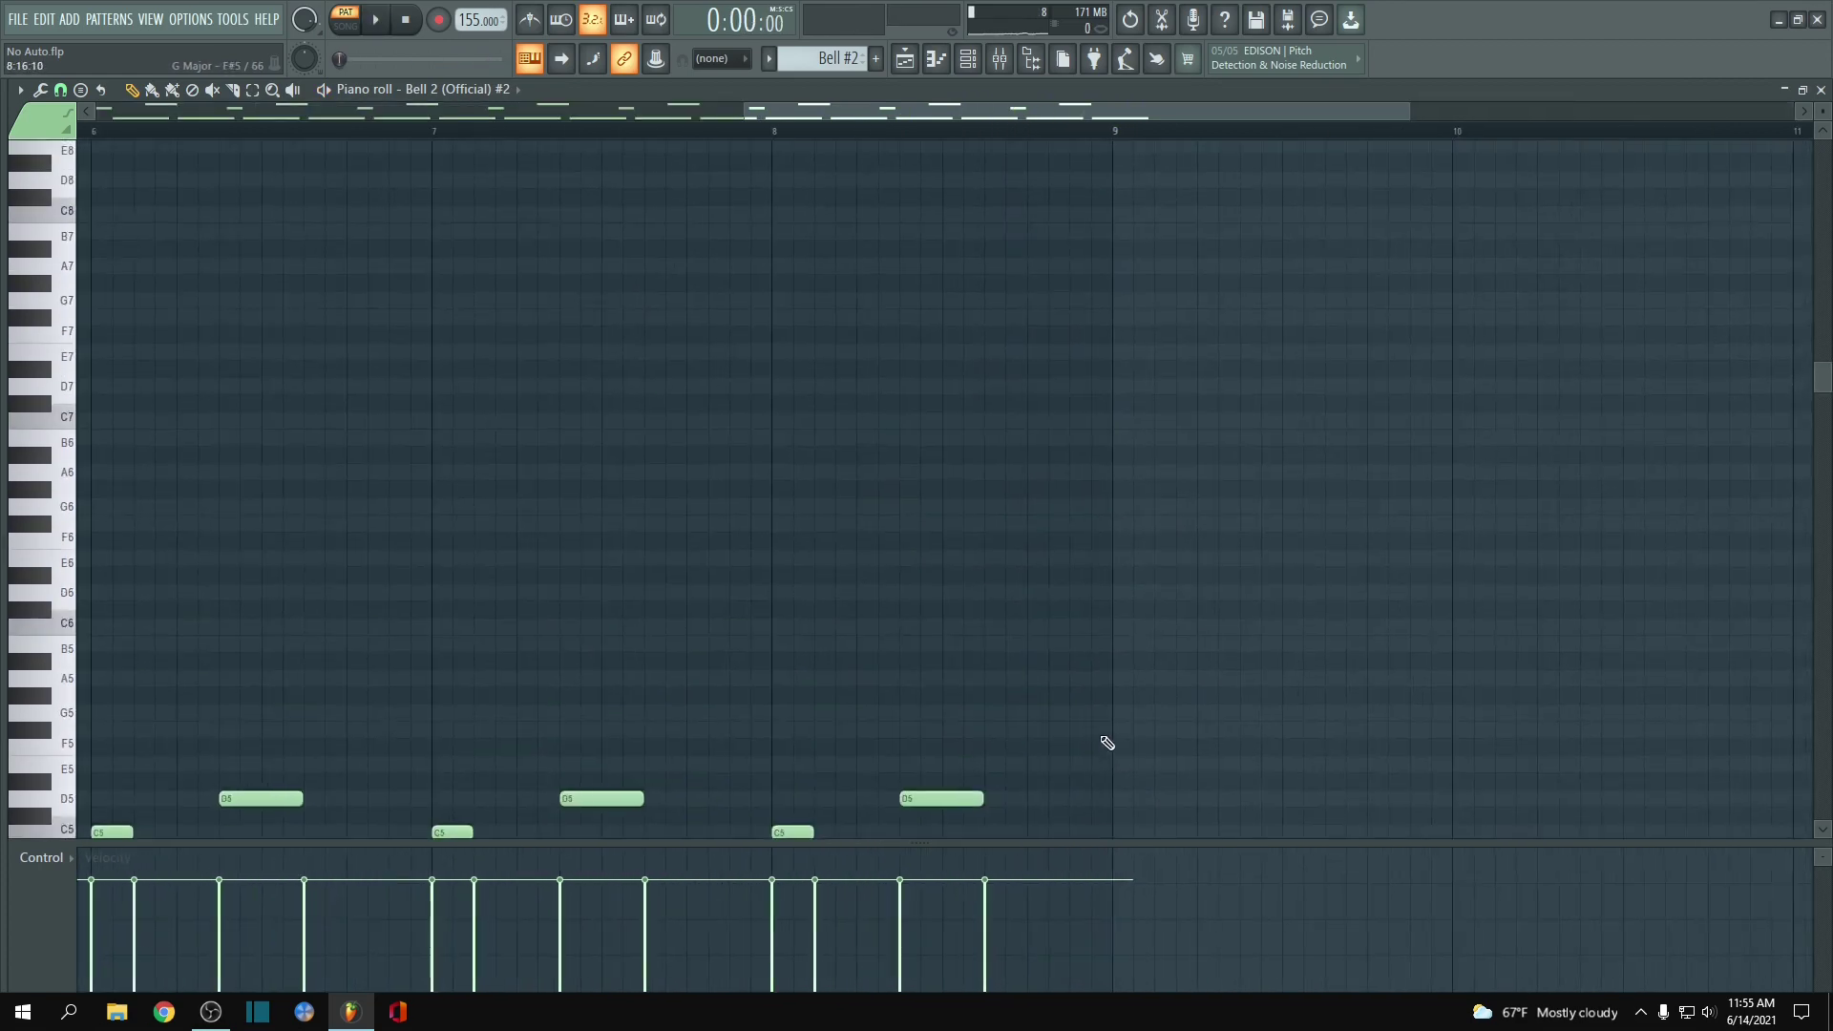
scroll(1117, 726, down, 3)
scroll(1562, 293, down, 4)
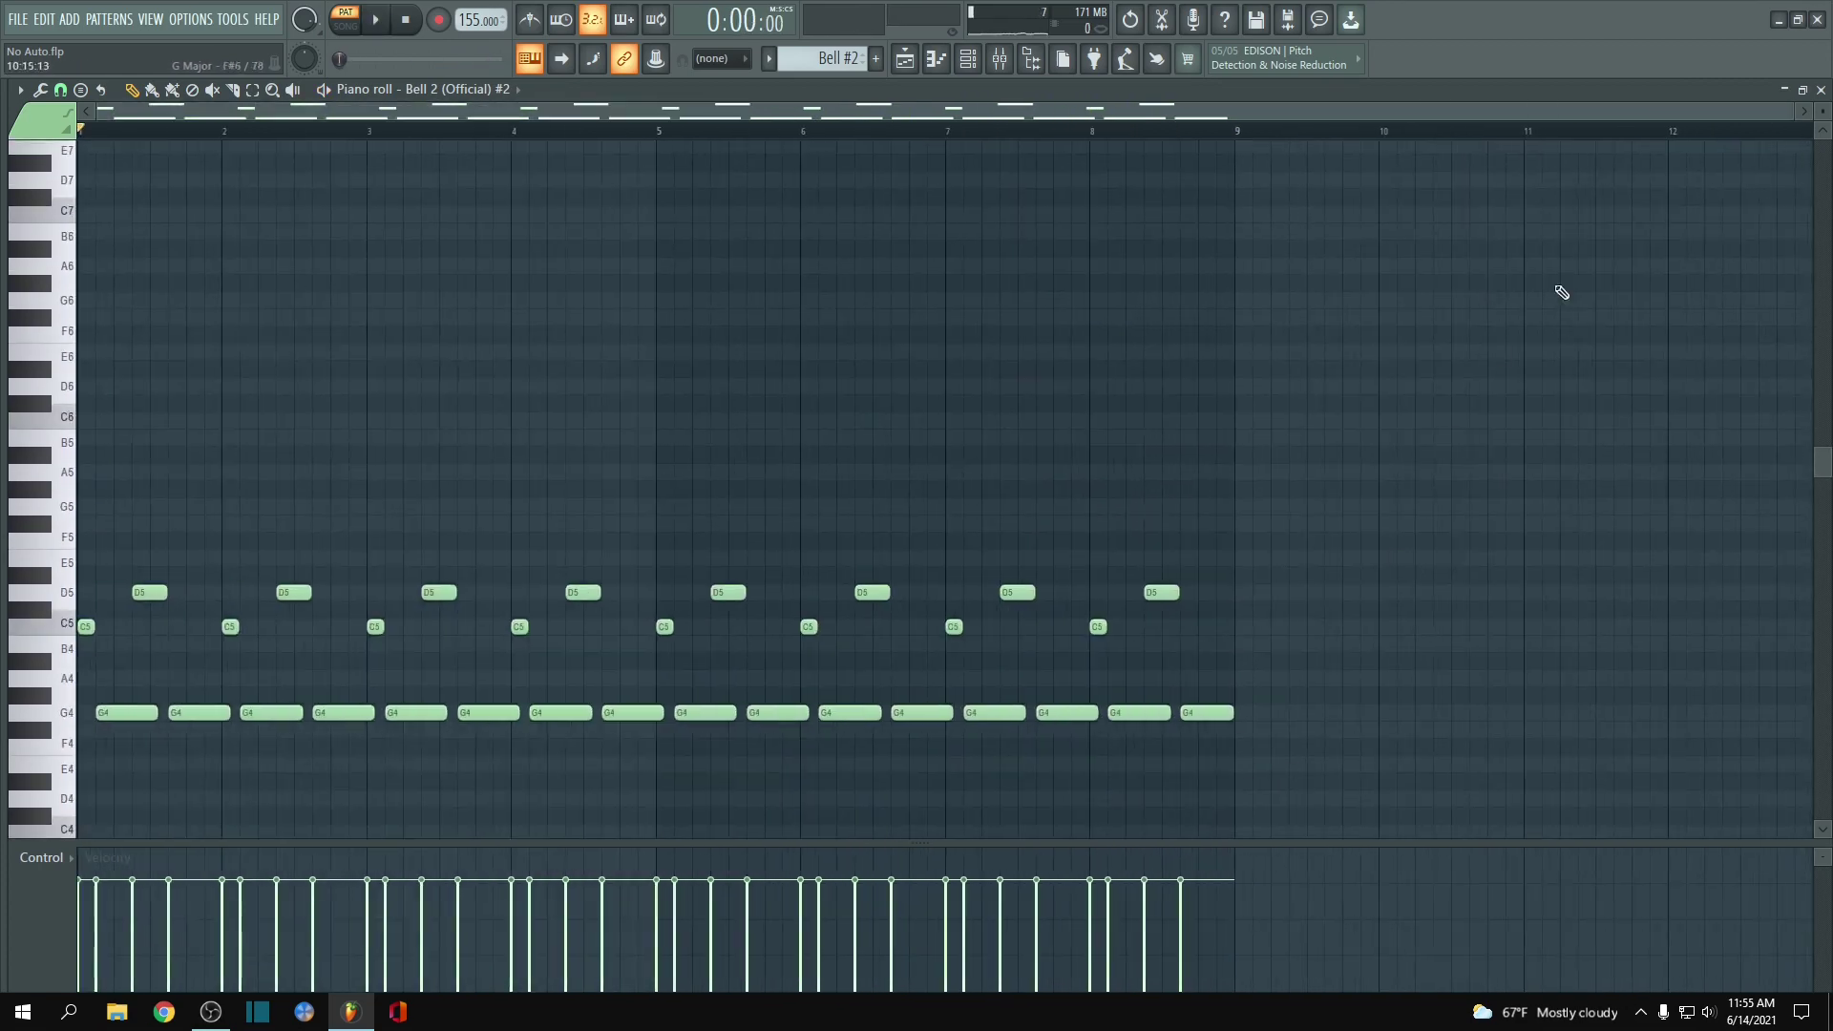
click(1821, 90)
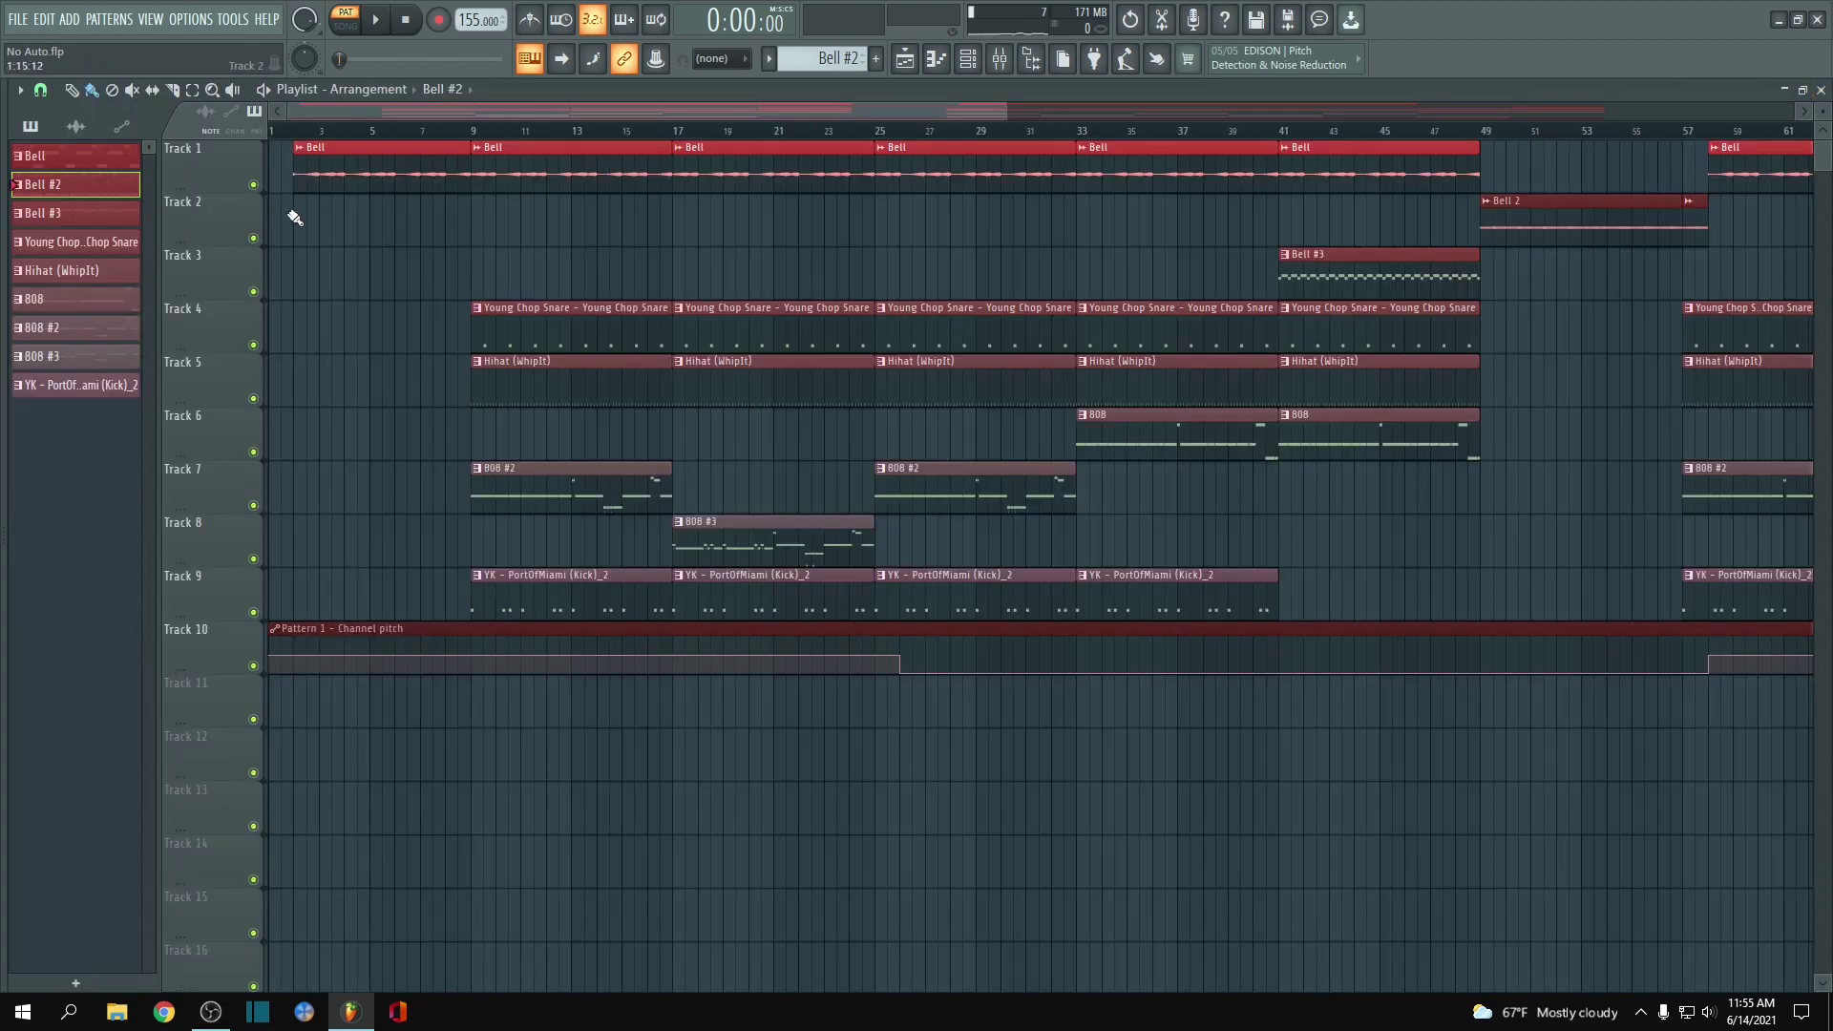
- Open the sample settings of the Bell 2 audio clip on Track 2 to review its reverse setting, then close them
scroll(704, 258, down, 4)
double_click(954, 237)
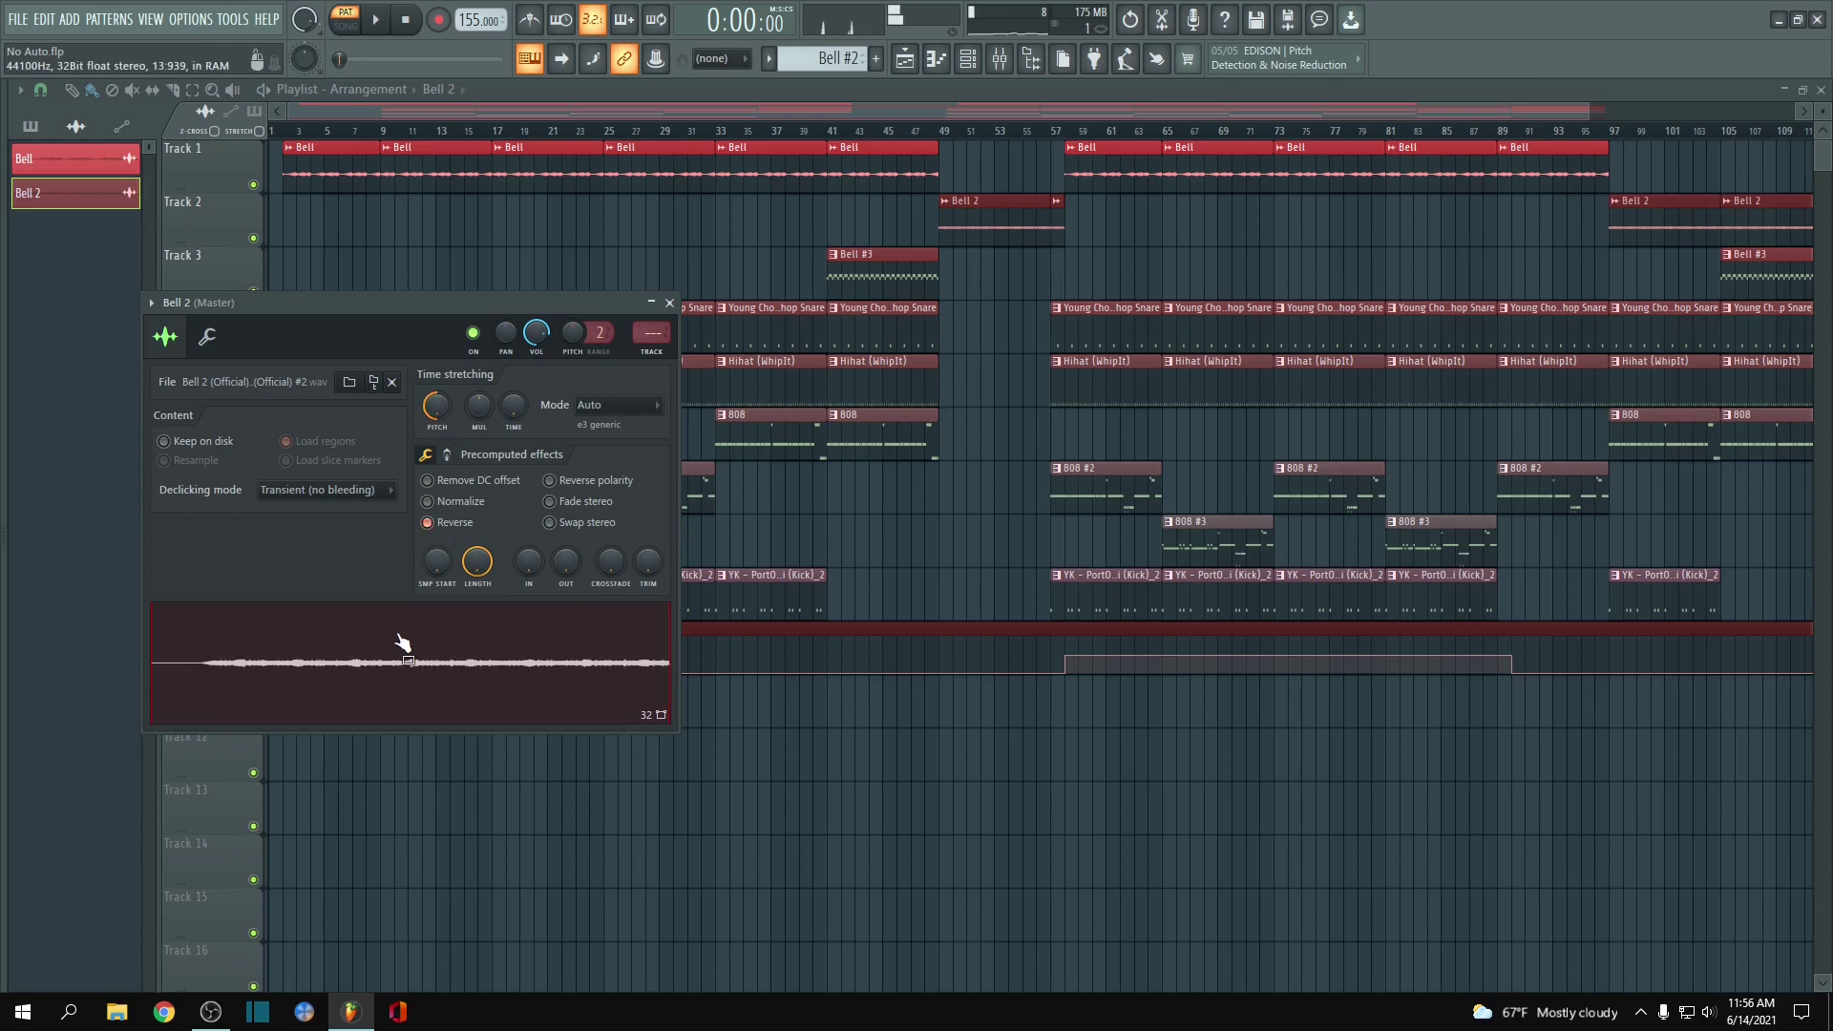
click(669, 303)
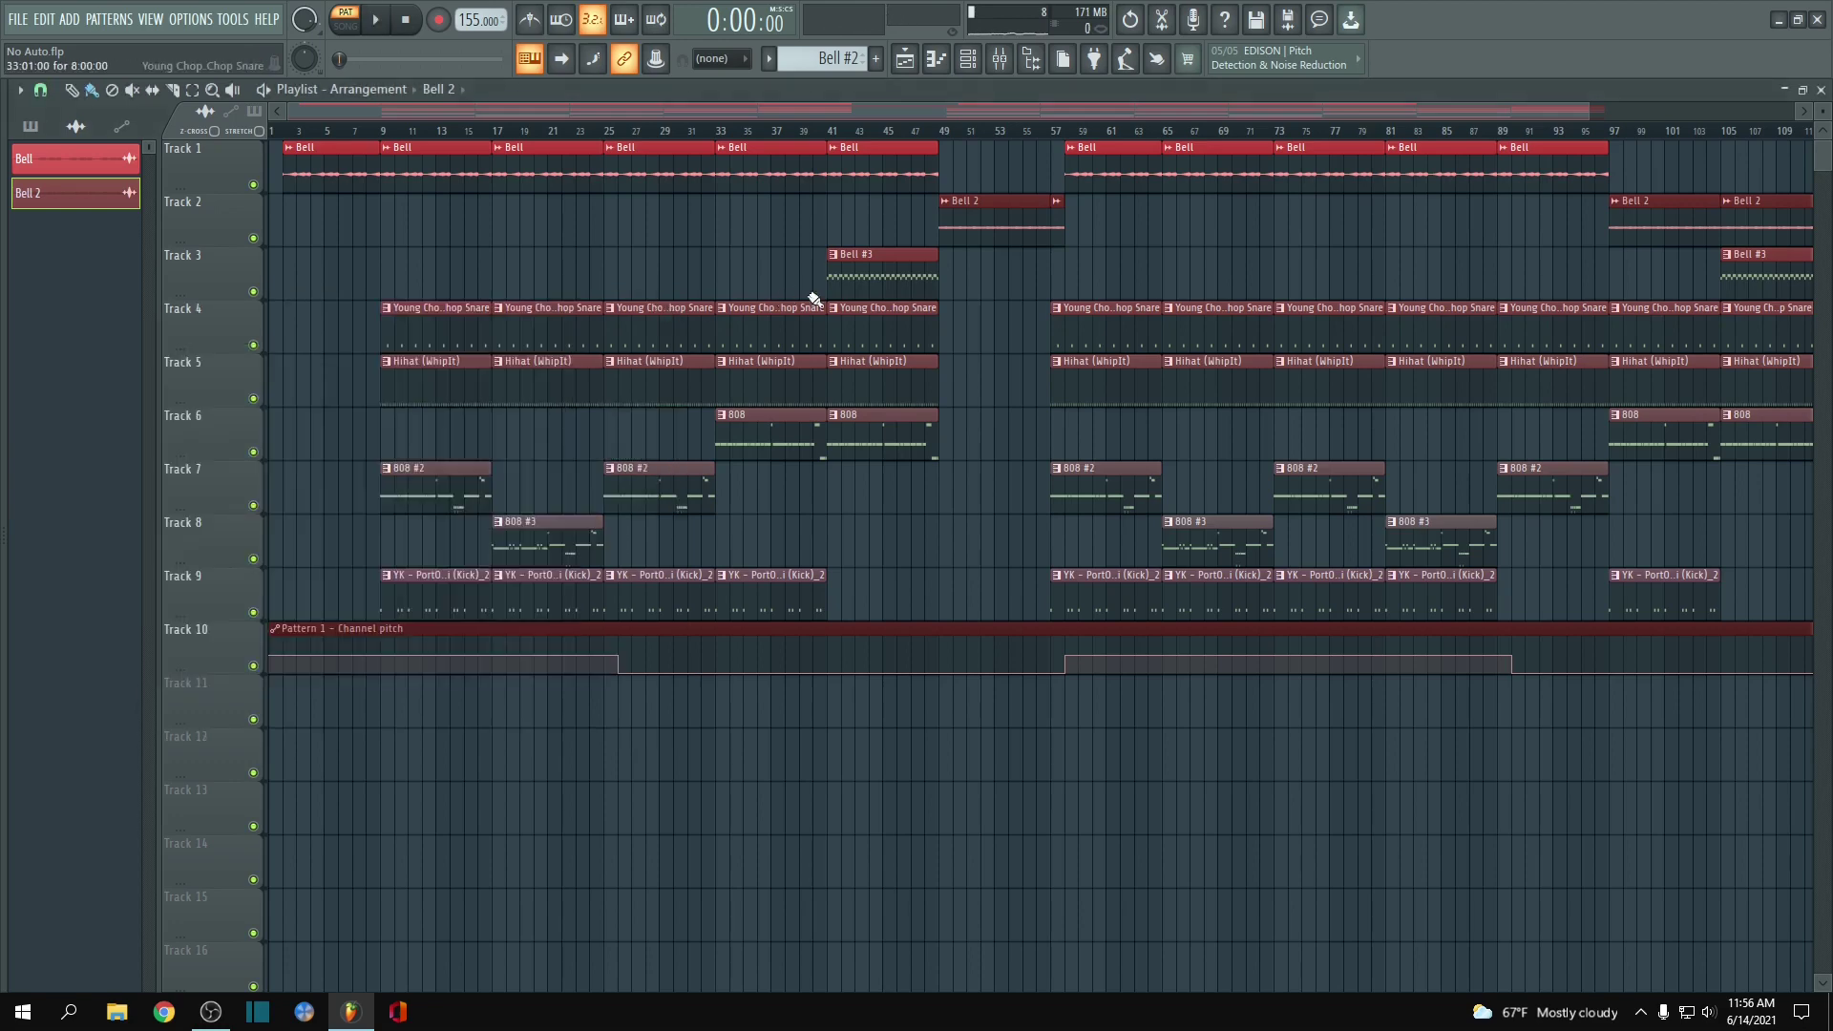
- Open the Bell #3 pattern's notes from Track 3, play them, and return to the arrangement
double_click(848, 277)
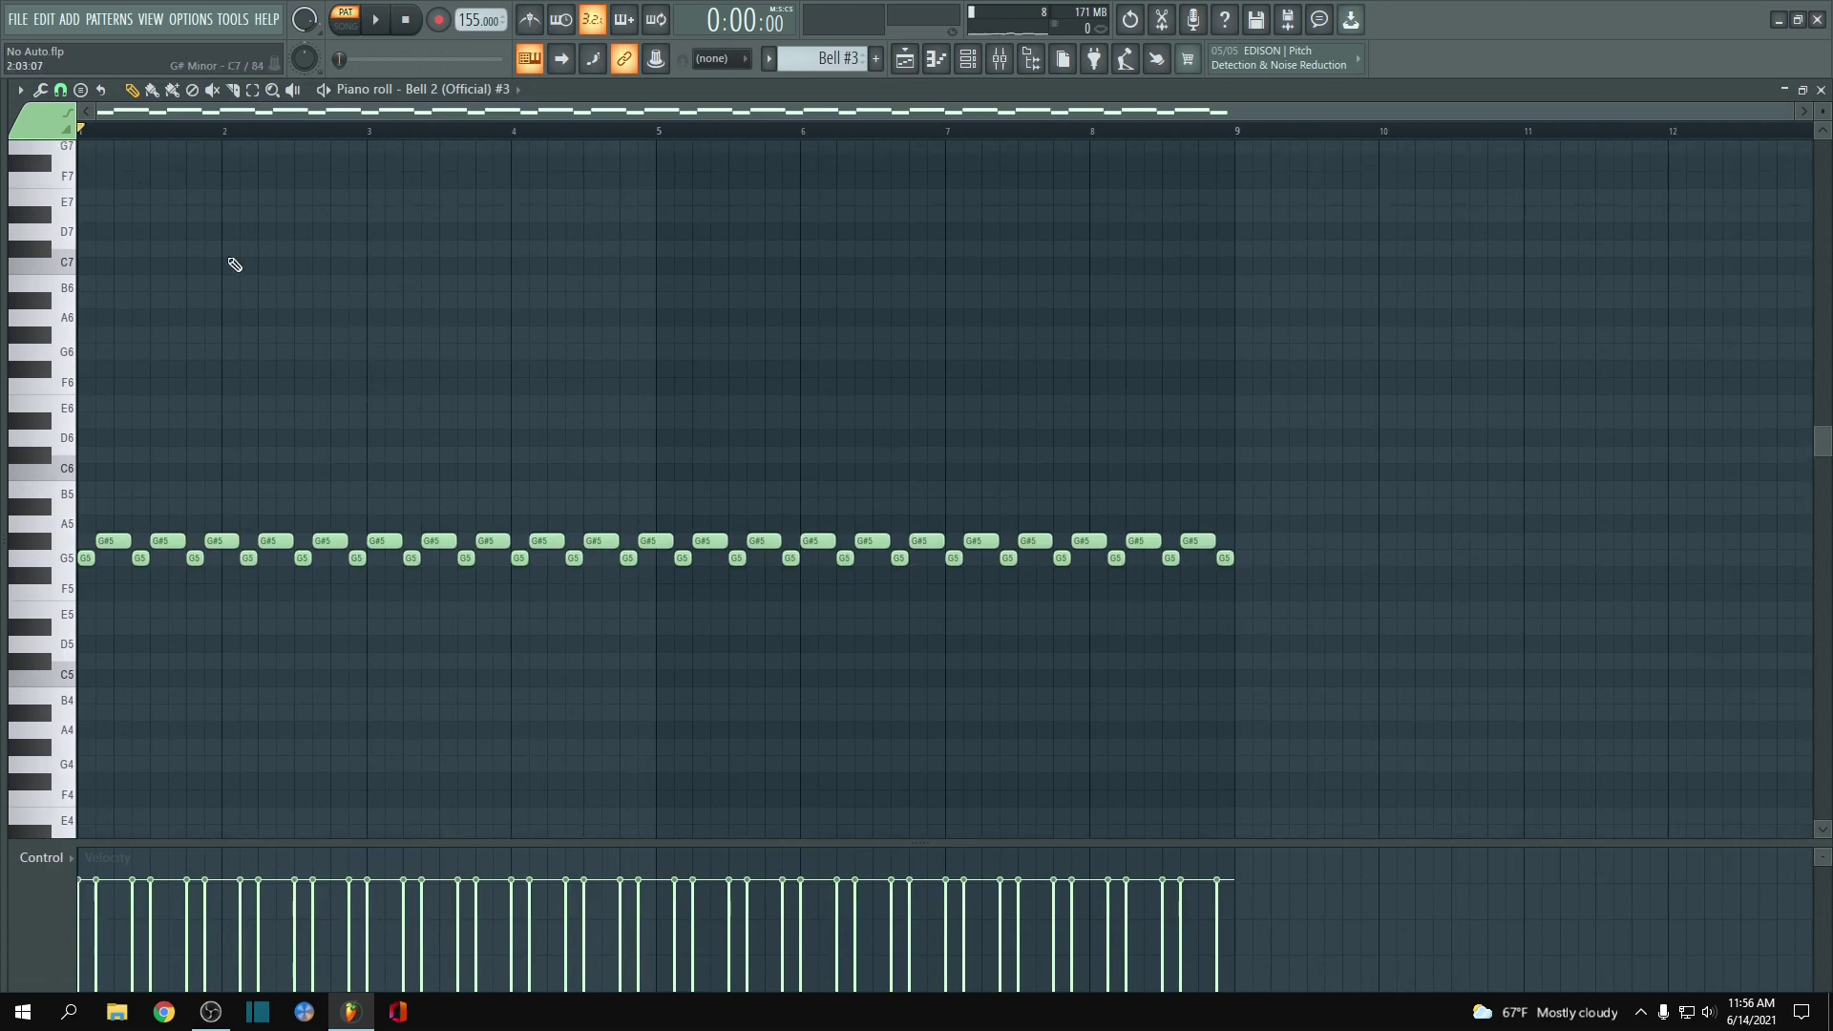
key(space)
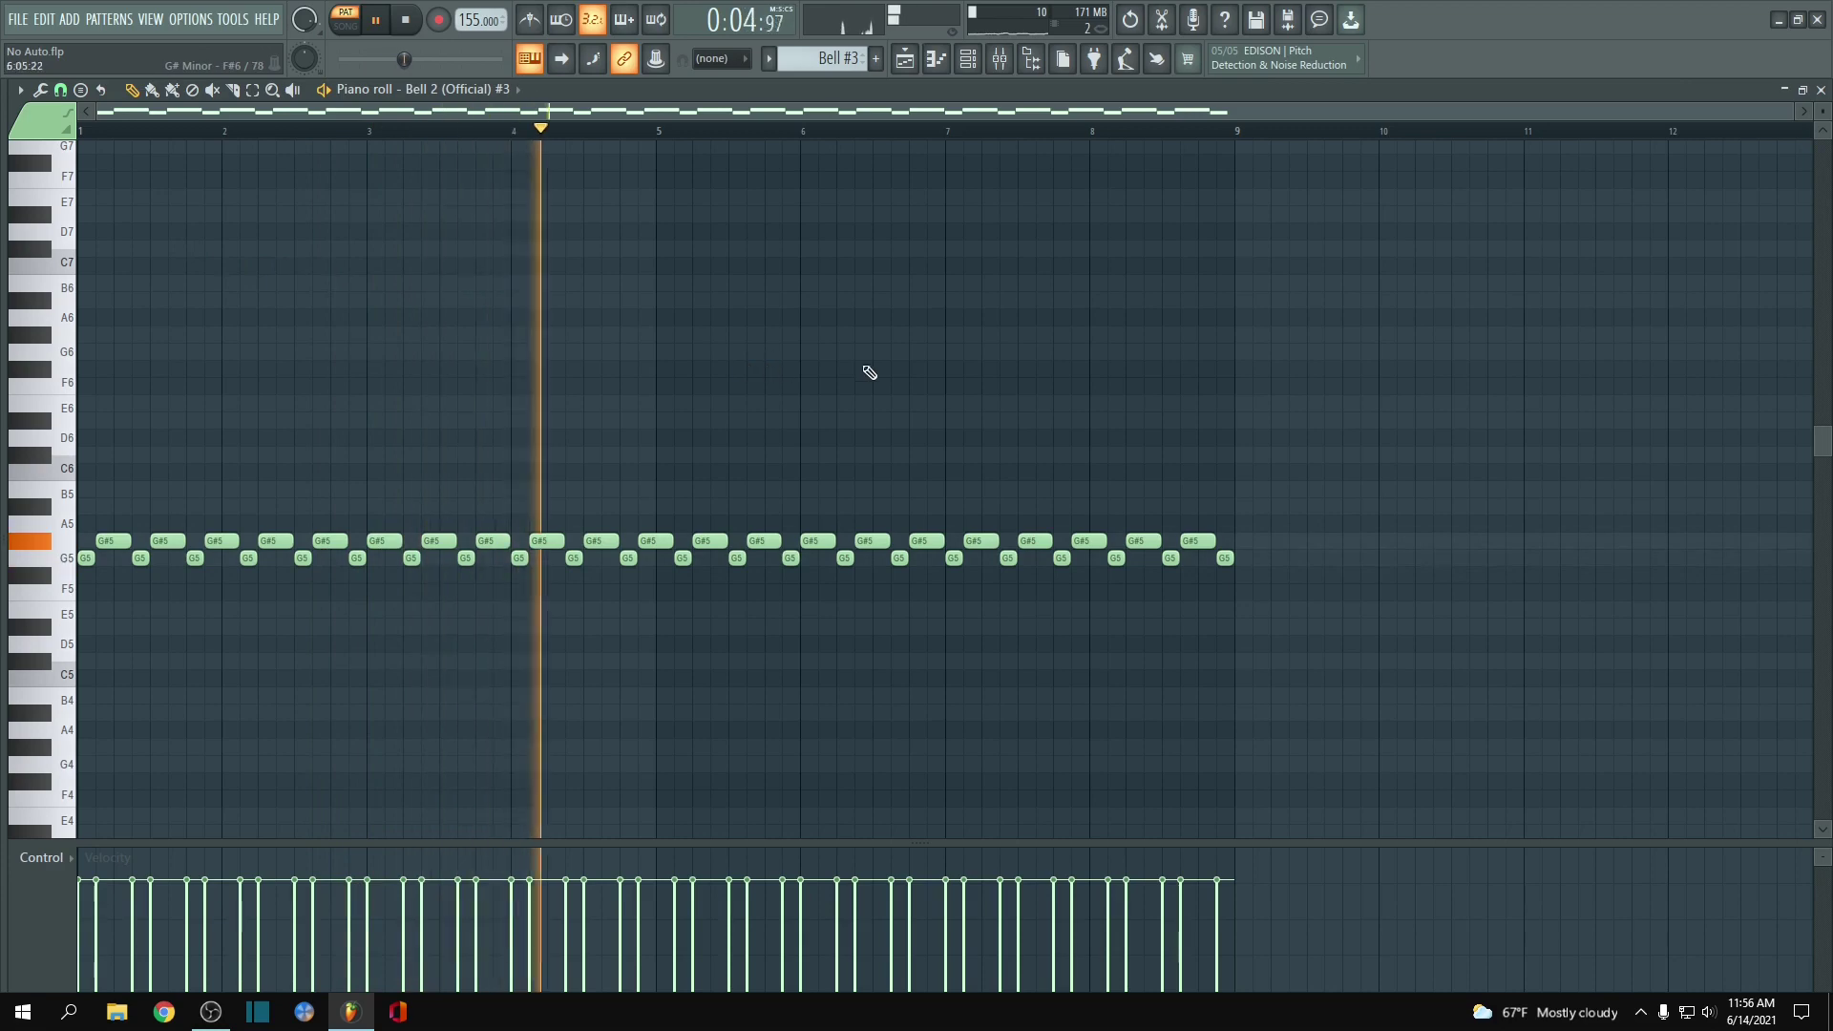
click(1821, 89)
- Open the Young Chop Snare pattern's notes from Track 4 and play them
ctrl+scroll(805, 372, down, 1)
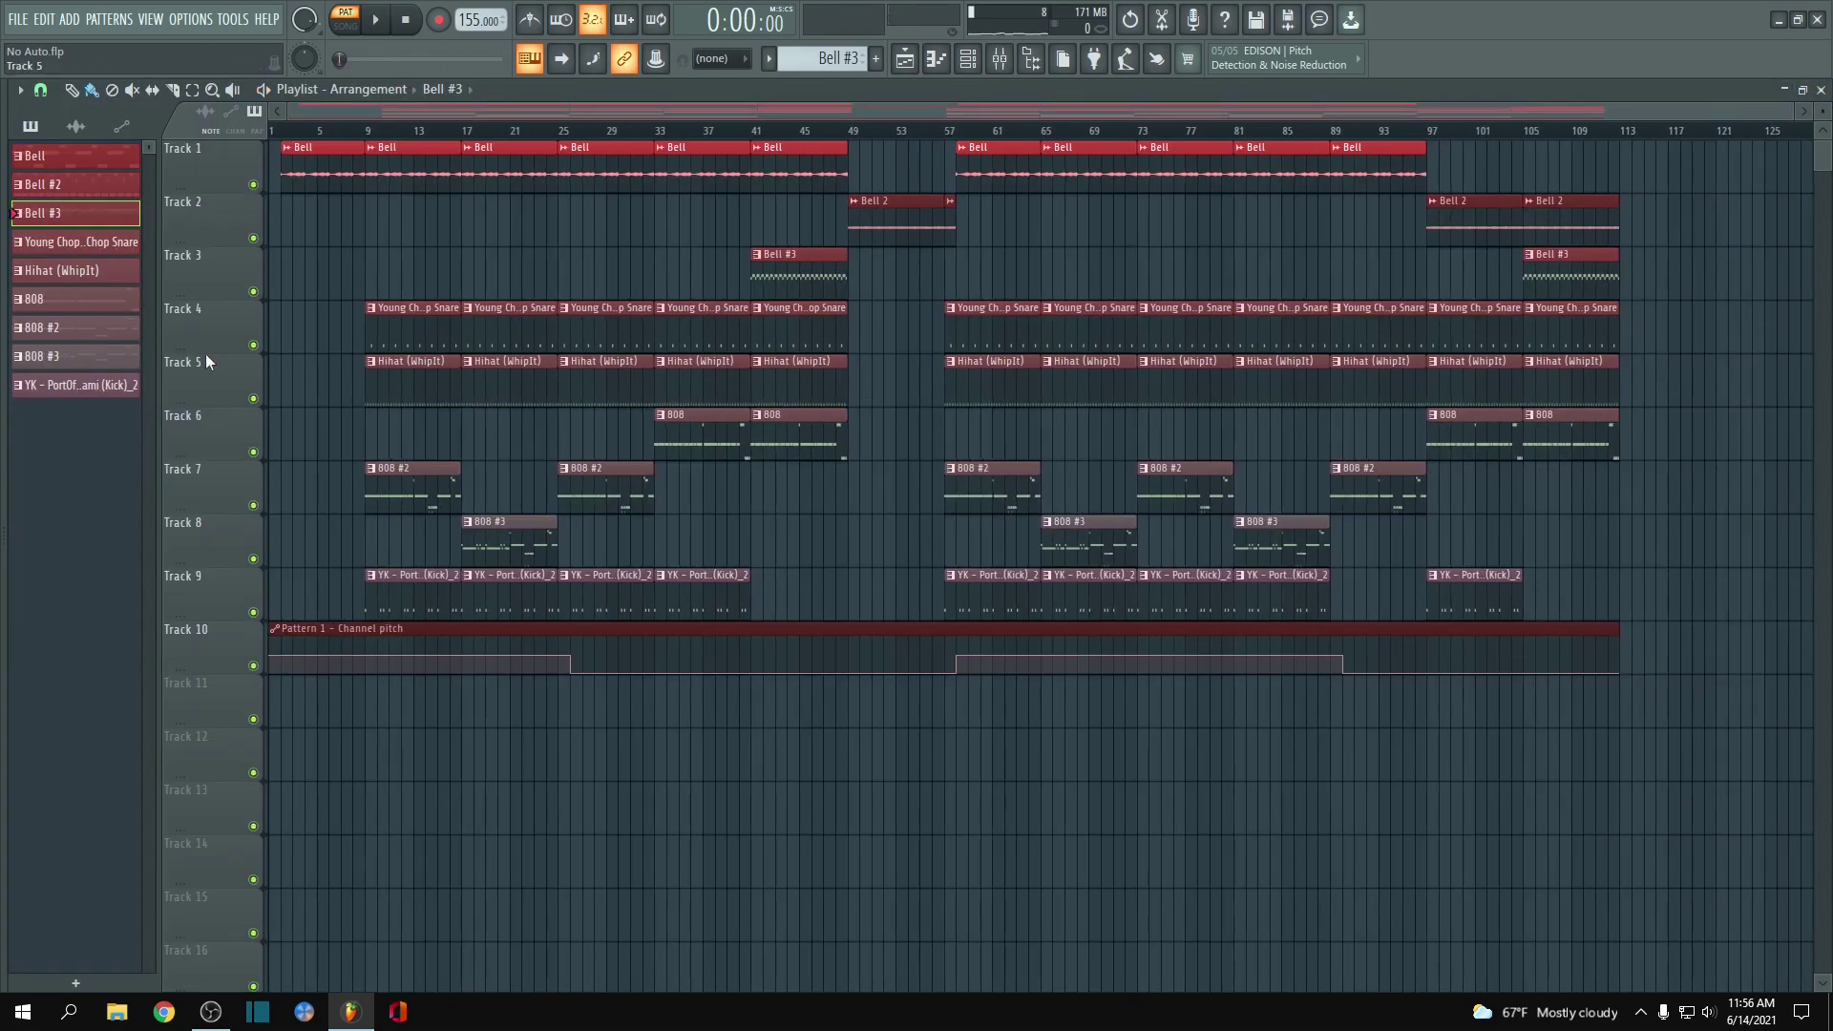
ctrl+scroll(439, 329, up, 3)
double_click(442, 325)
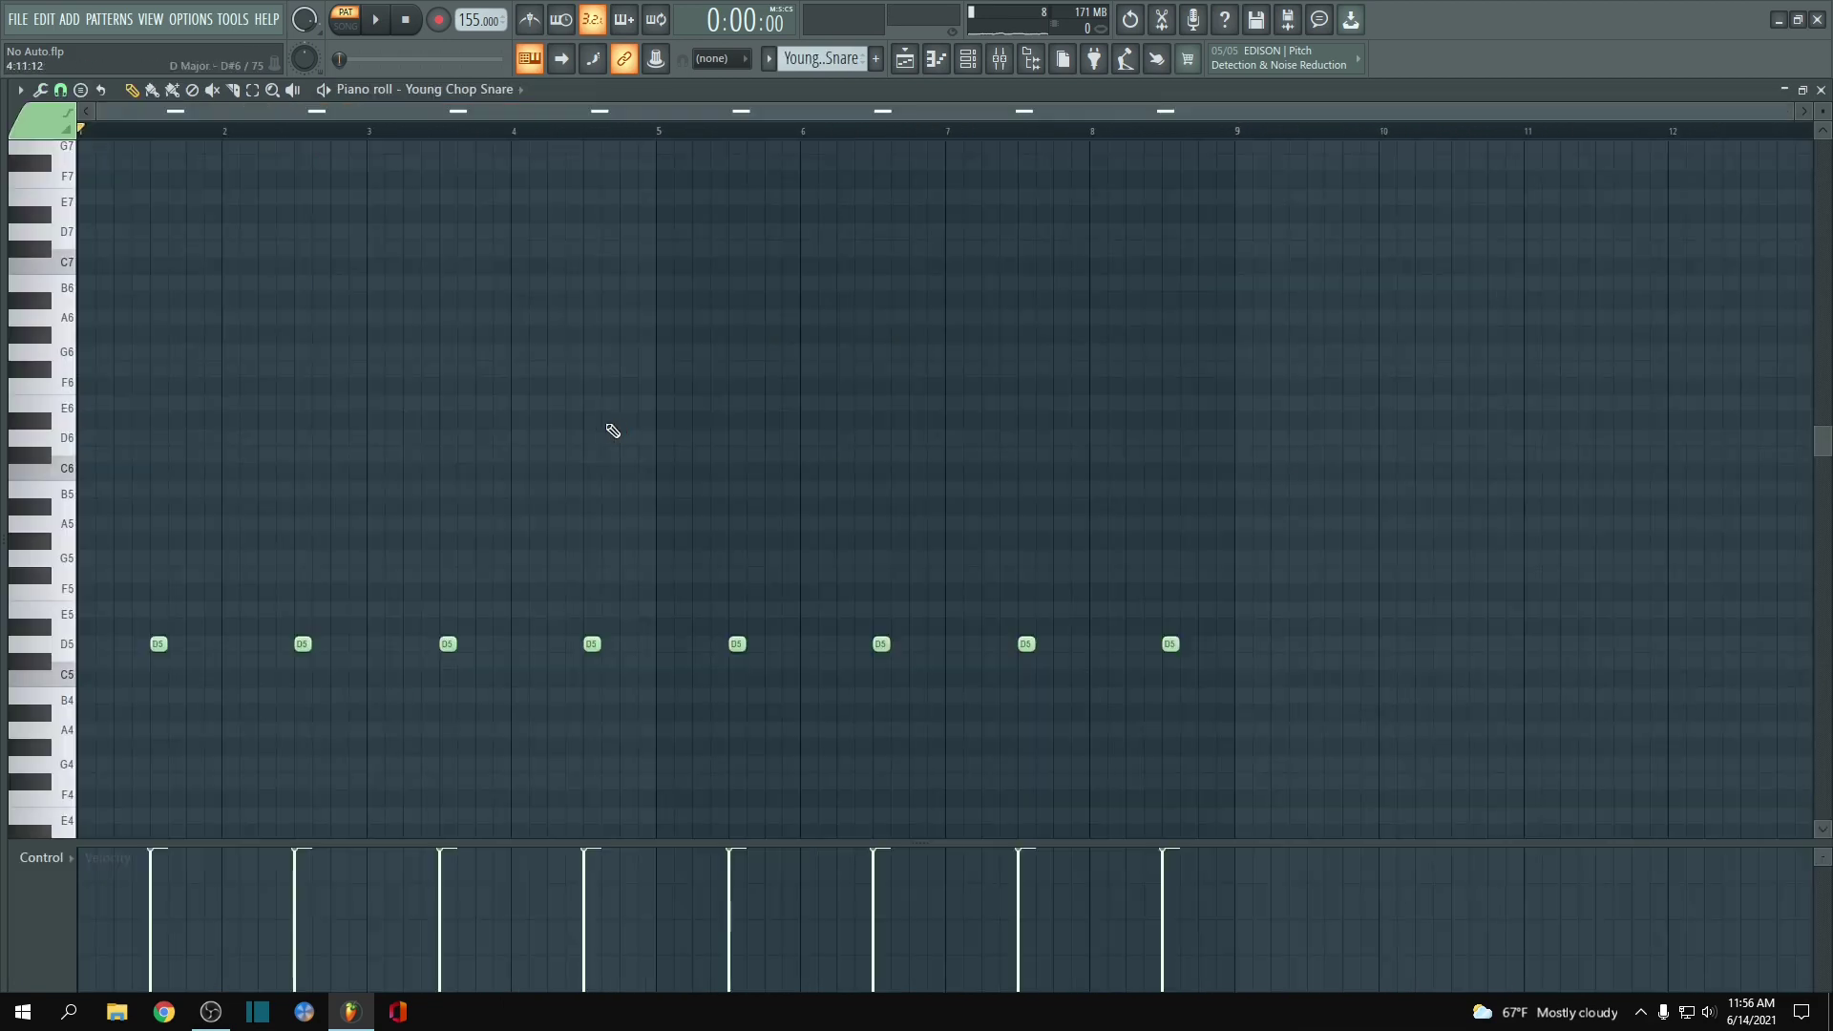
key(space)
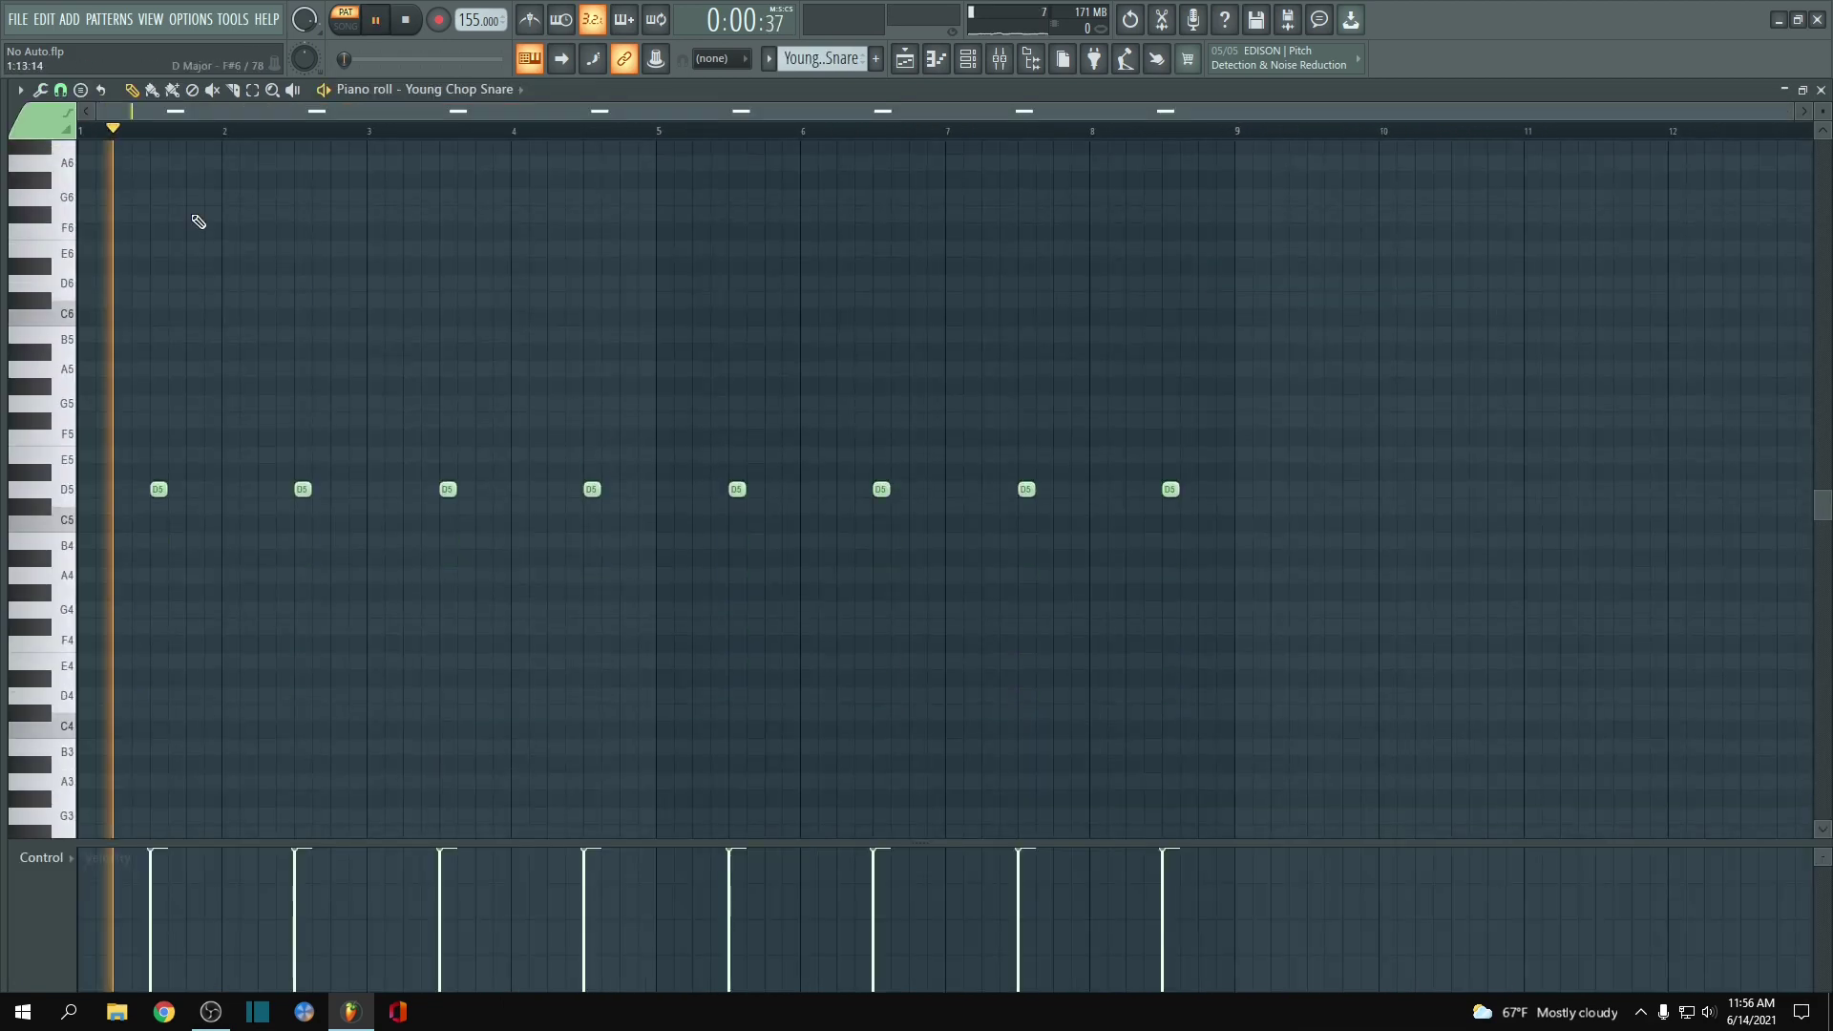
- Review the Young Chop Snare channel's sample settings, stop playback, and return to the arrangement
key(F6)
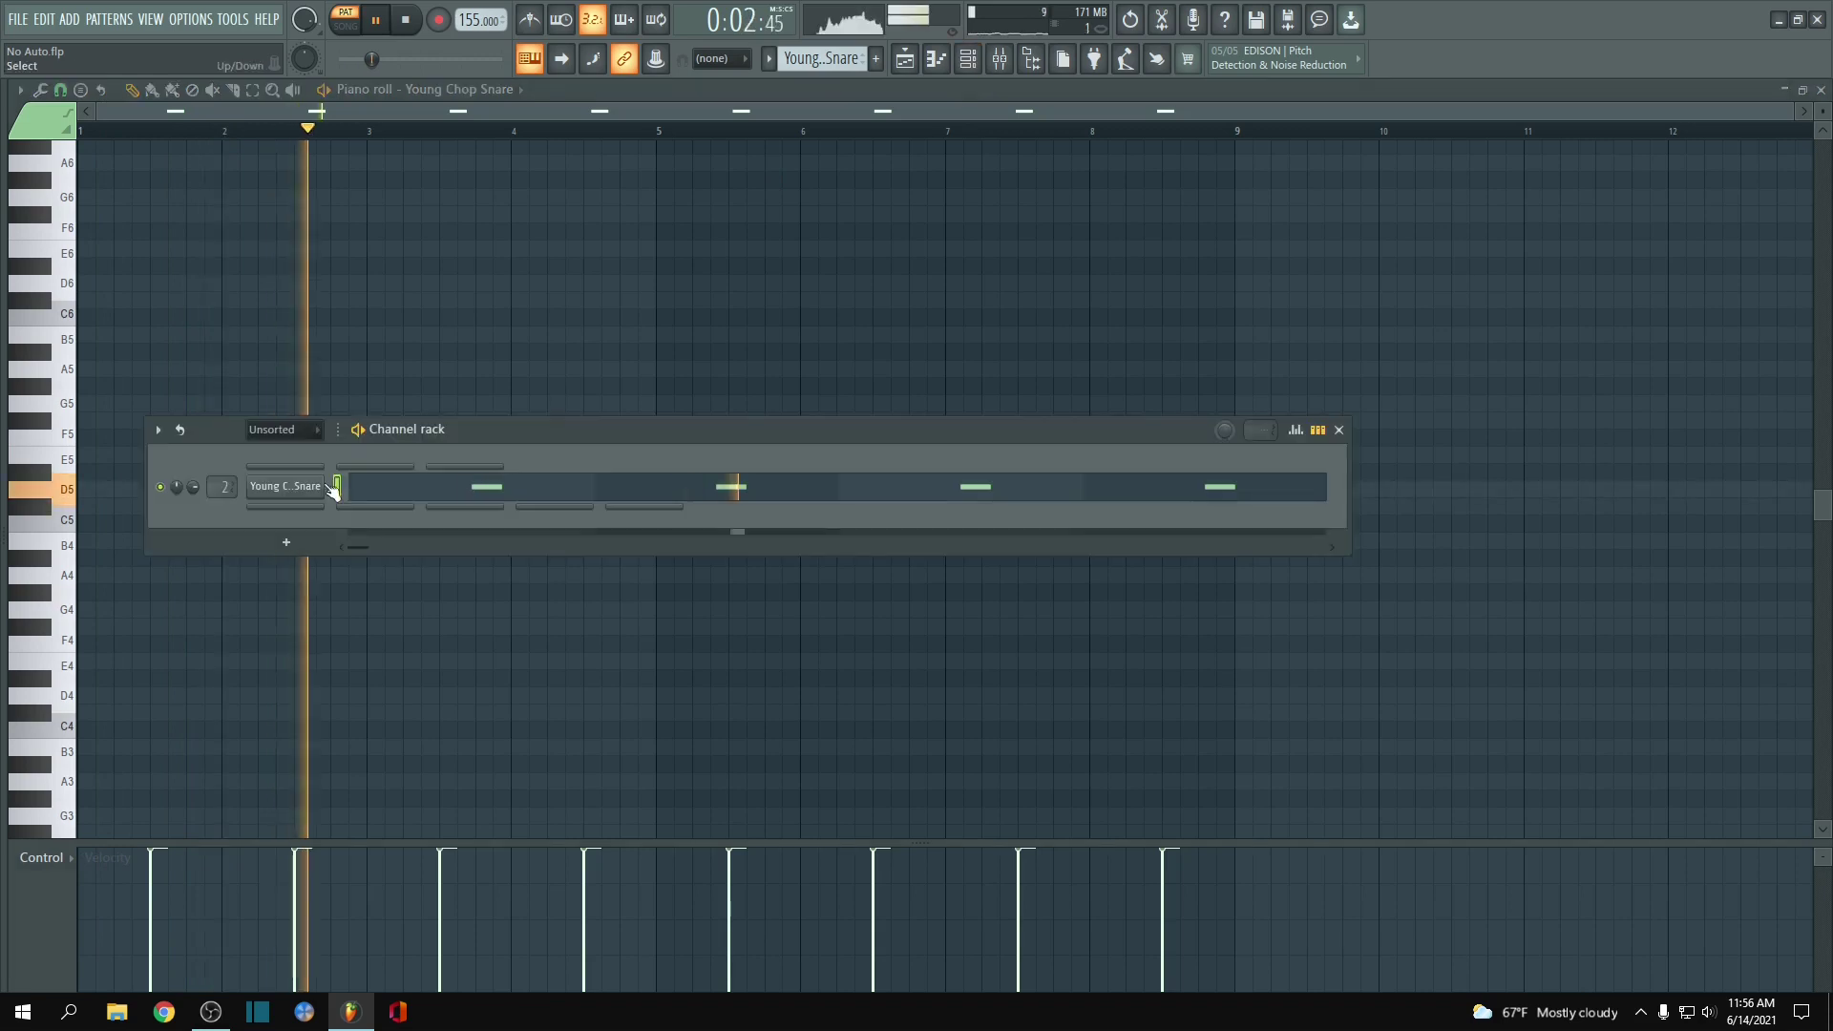
click(329, 489)
drag(141, 567, 339, 569)
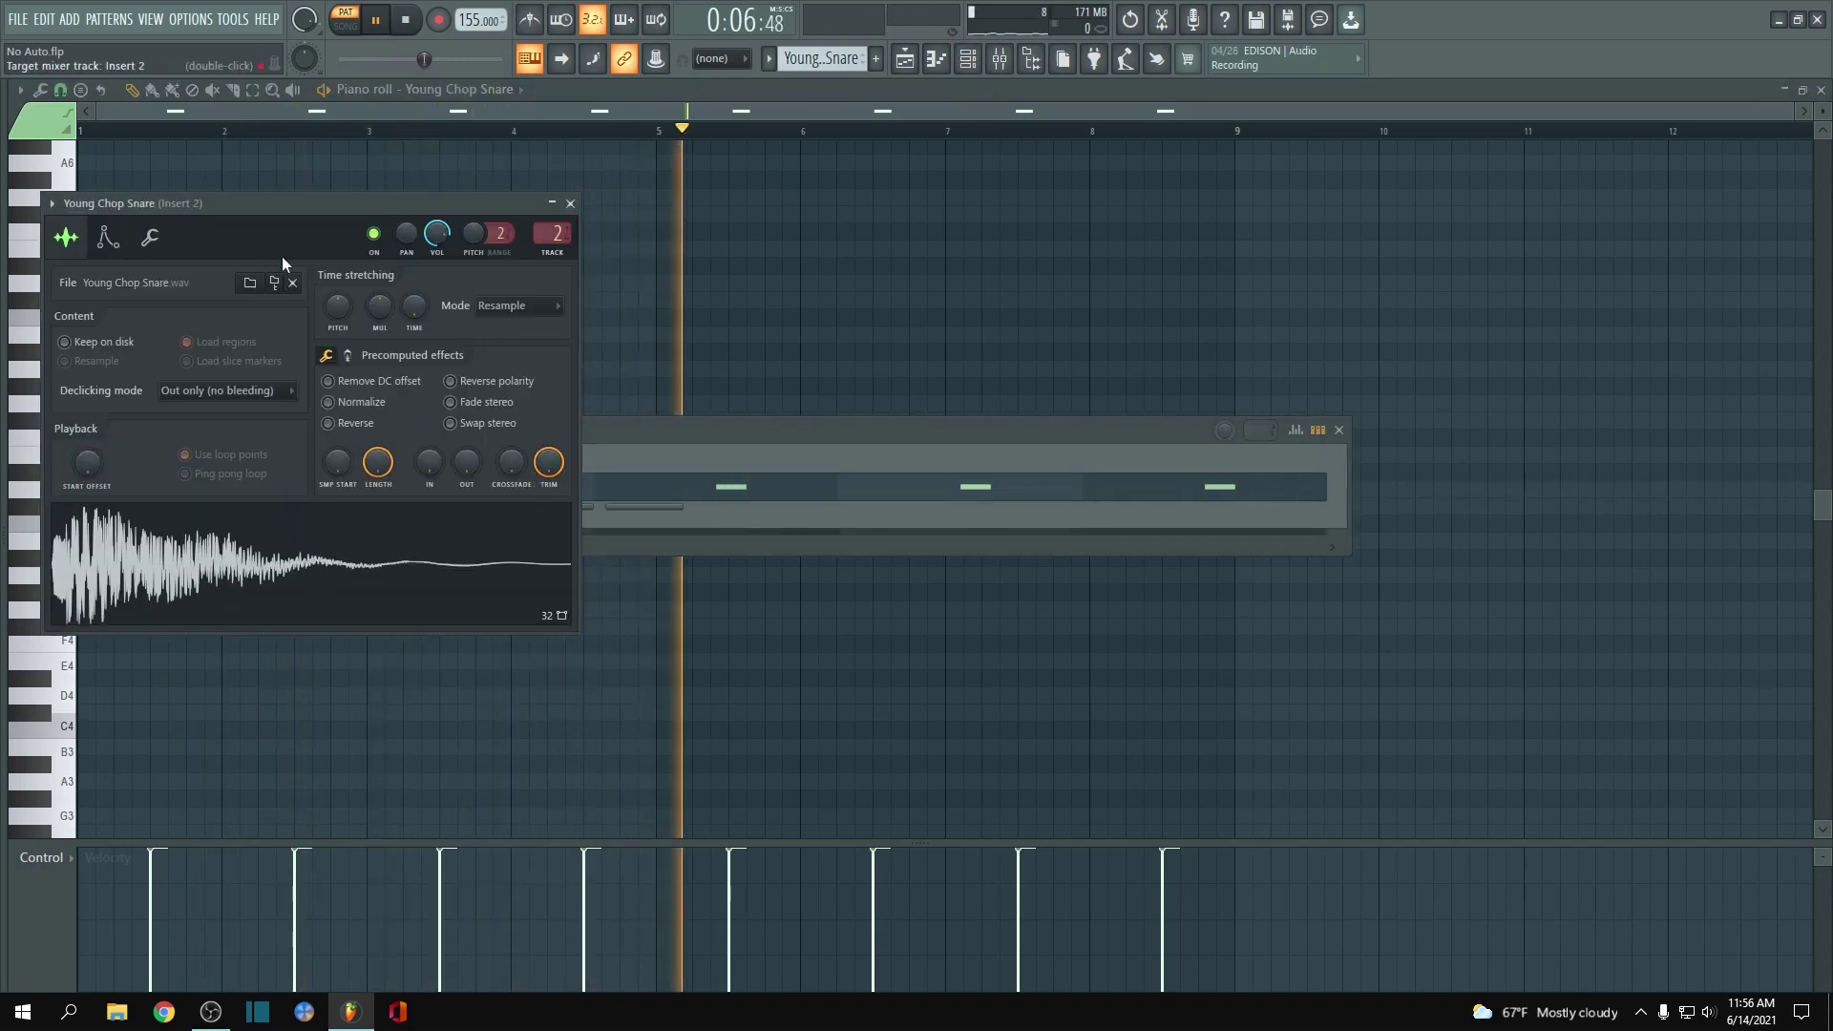
click(571, 204)
click(1339, 430)
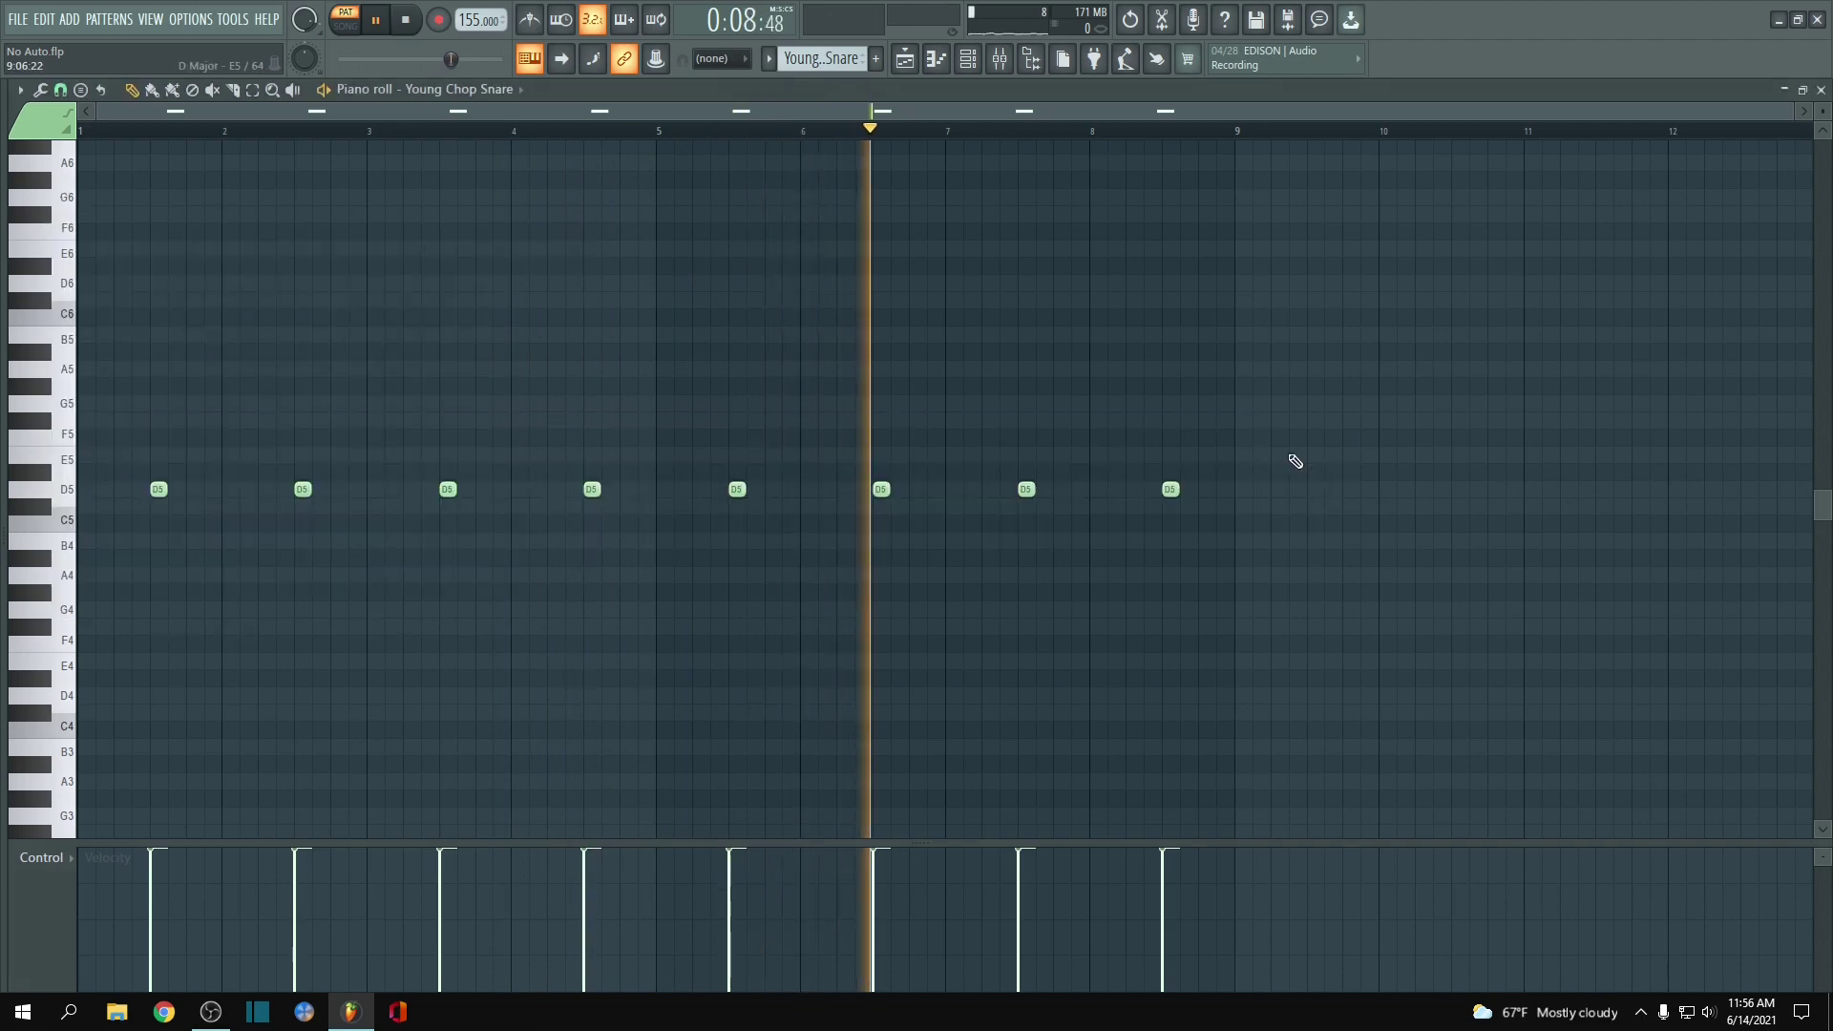
key(space)
click(1821, 89)
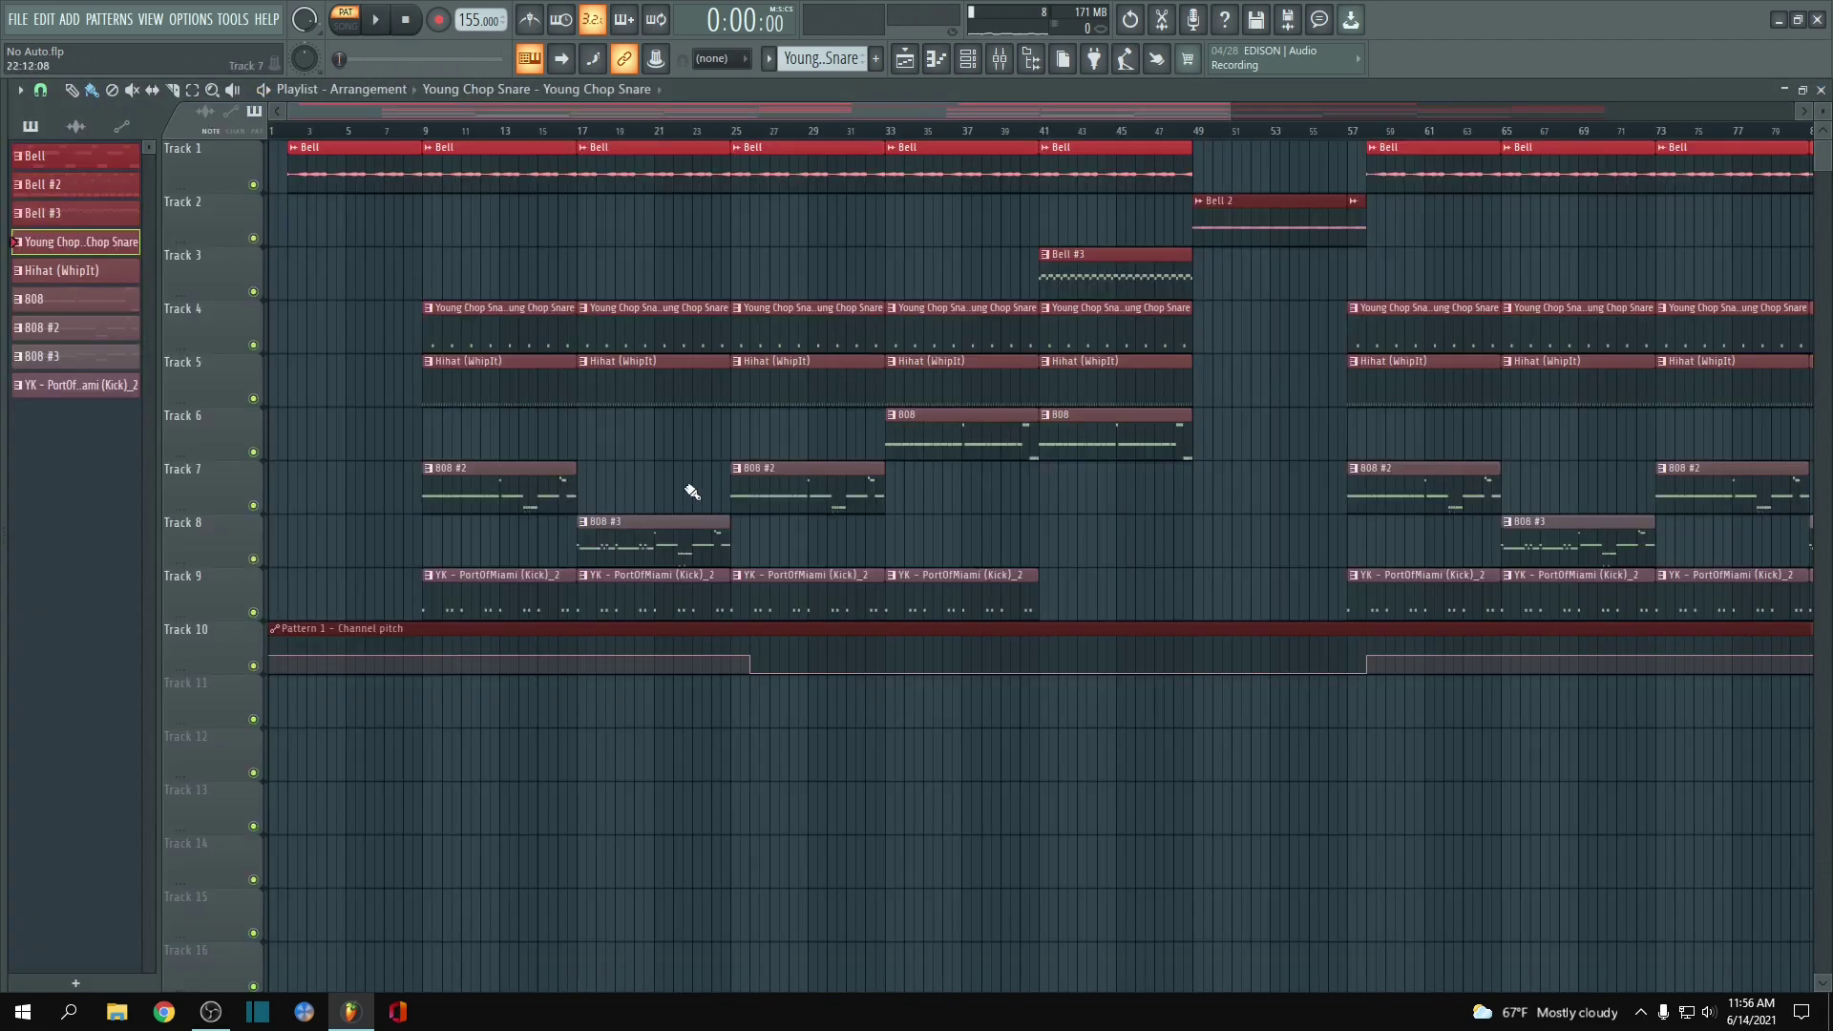
- Play the Hihat (WhipIt) pattern from Track 5, review its channel's sample settings, and return to the arrangement
double_click(541, 389)
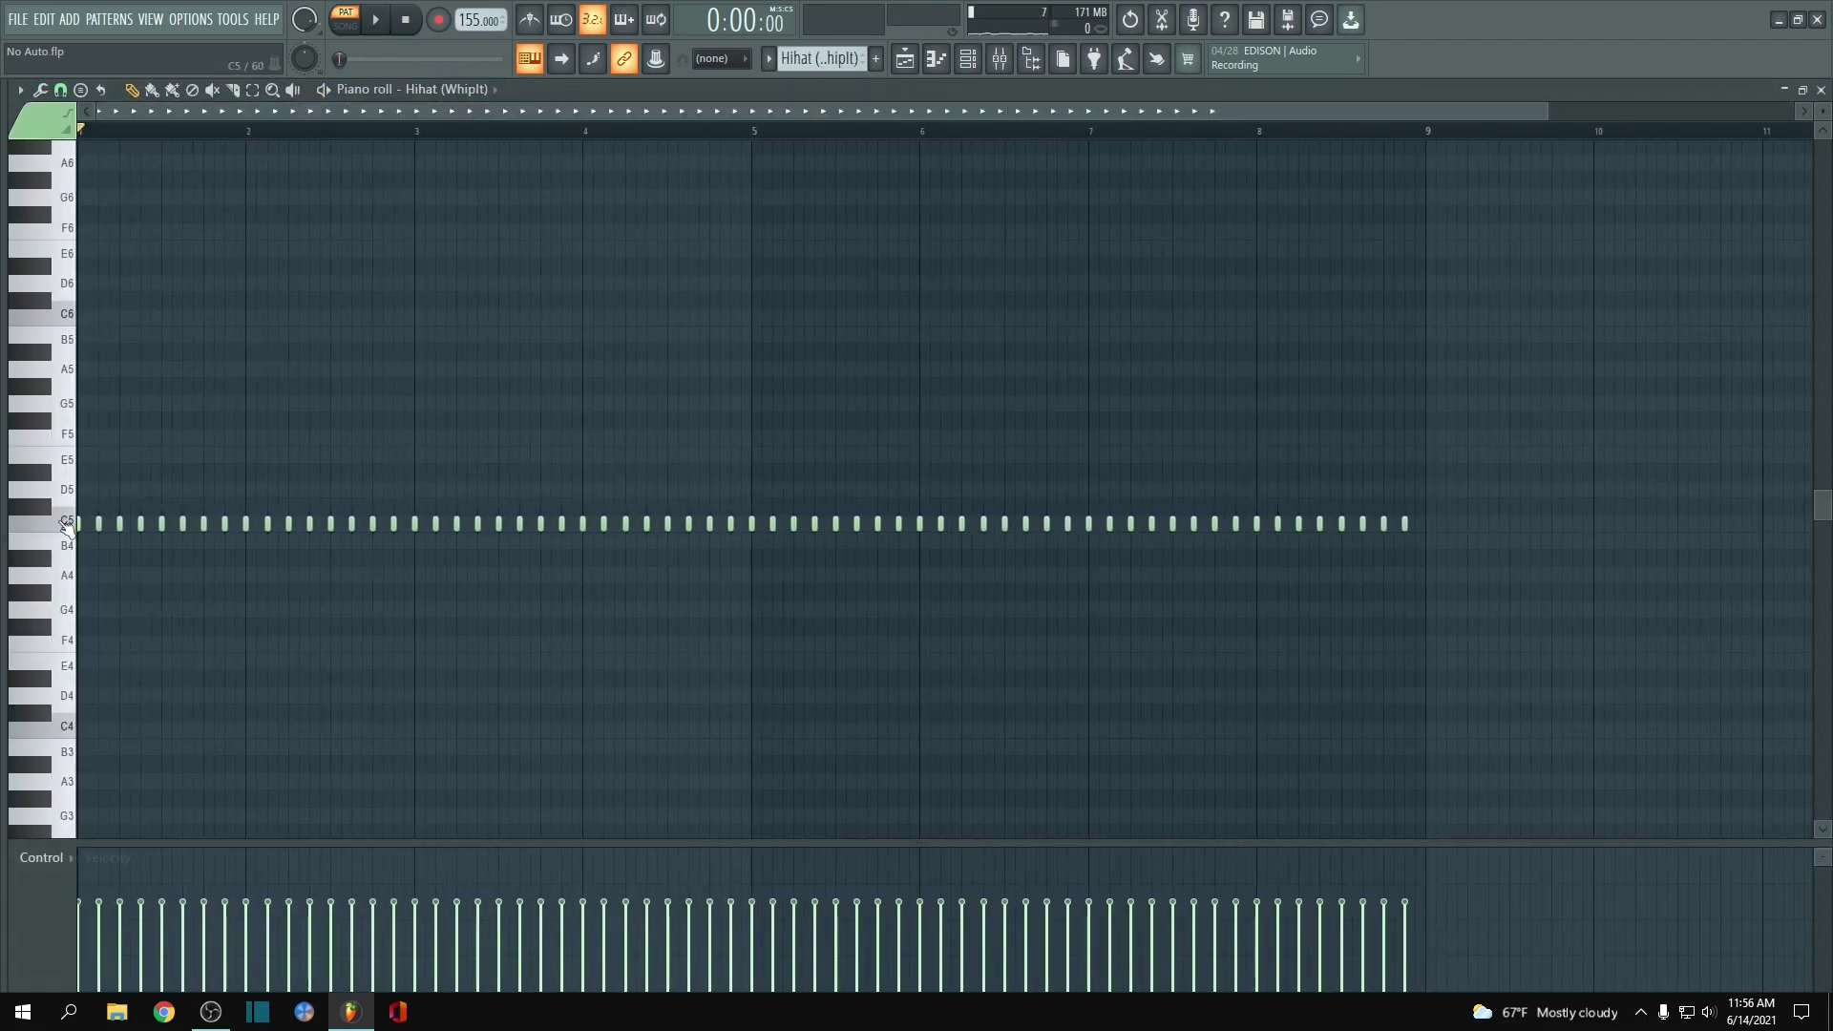
key(ctrl+q)
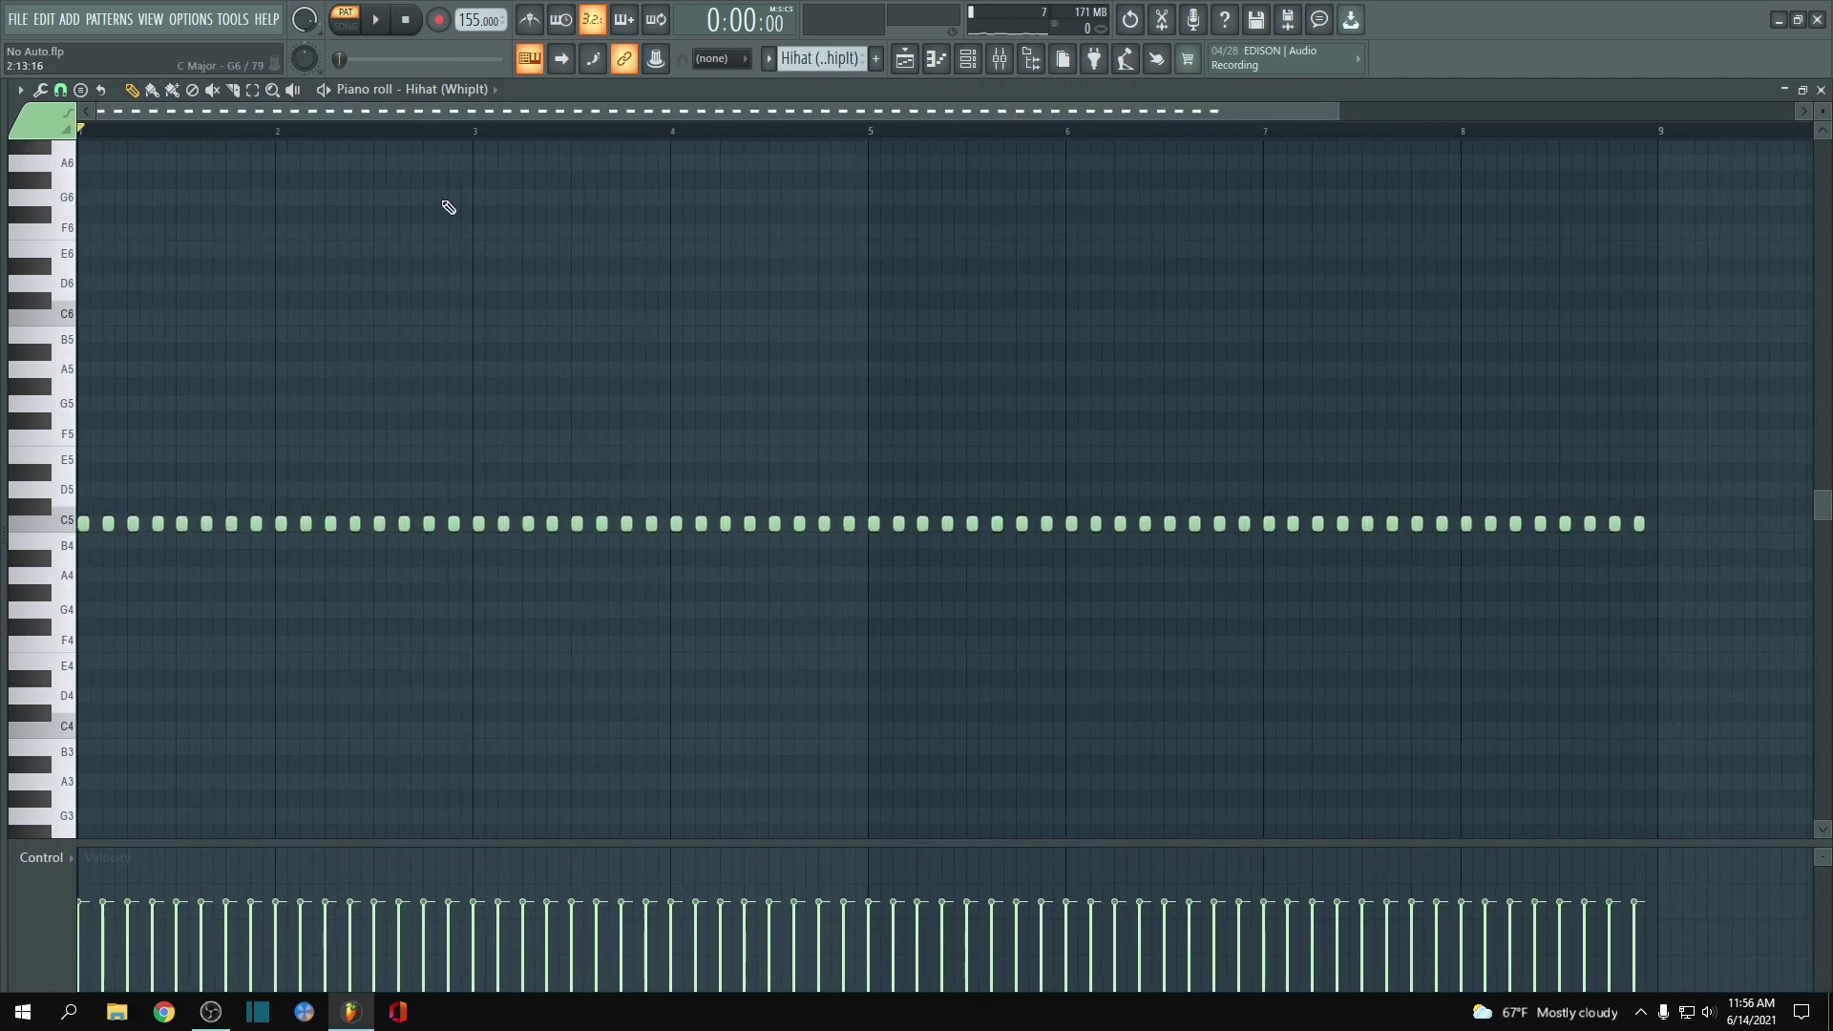
key(F6)
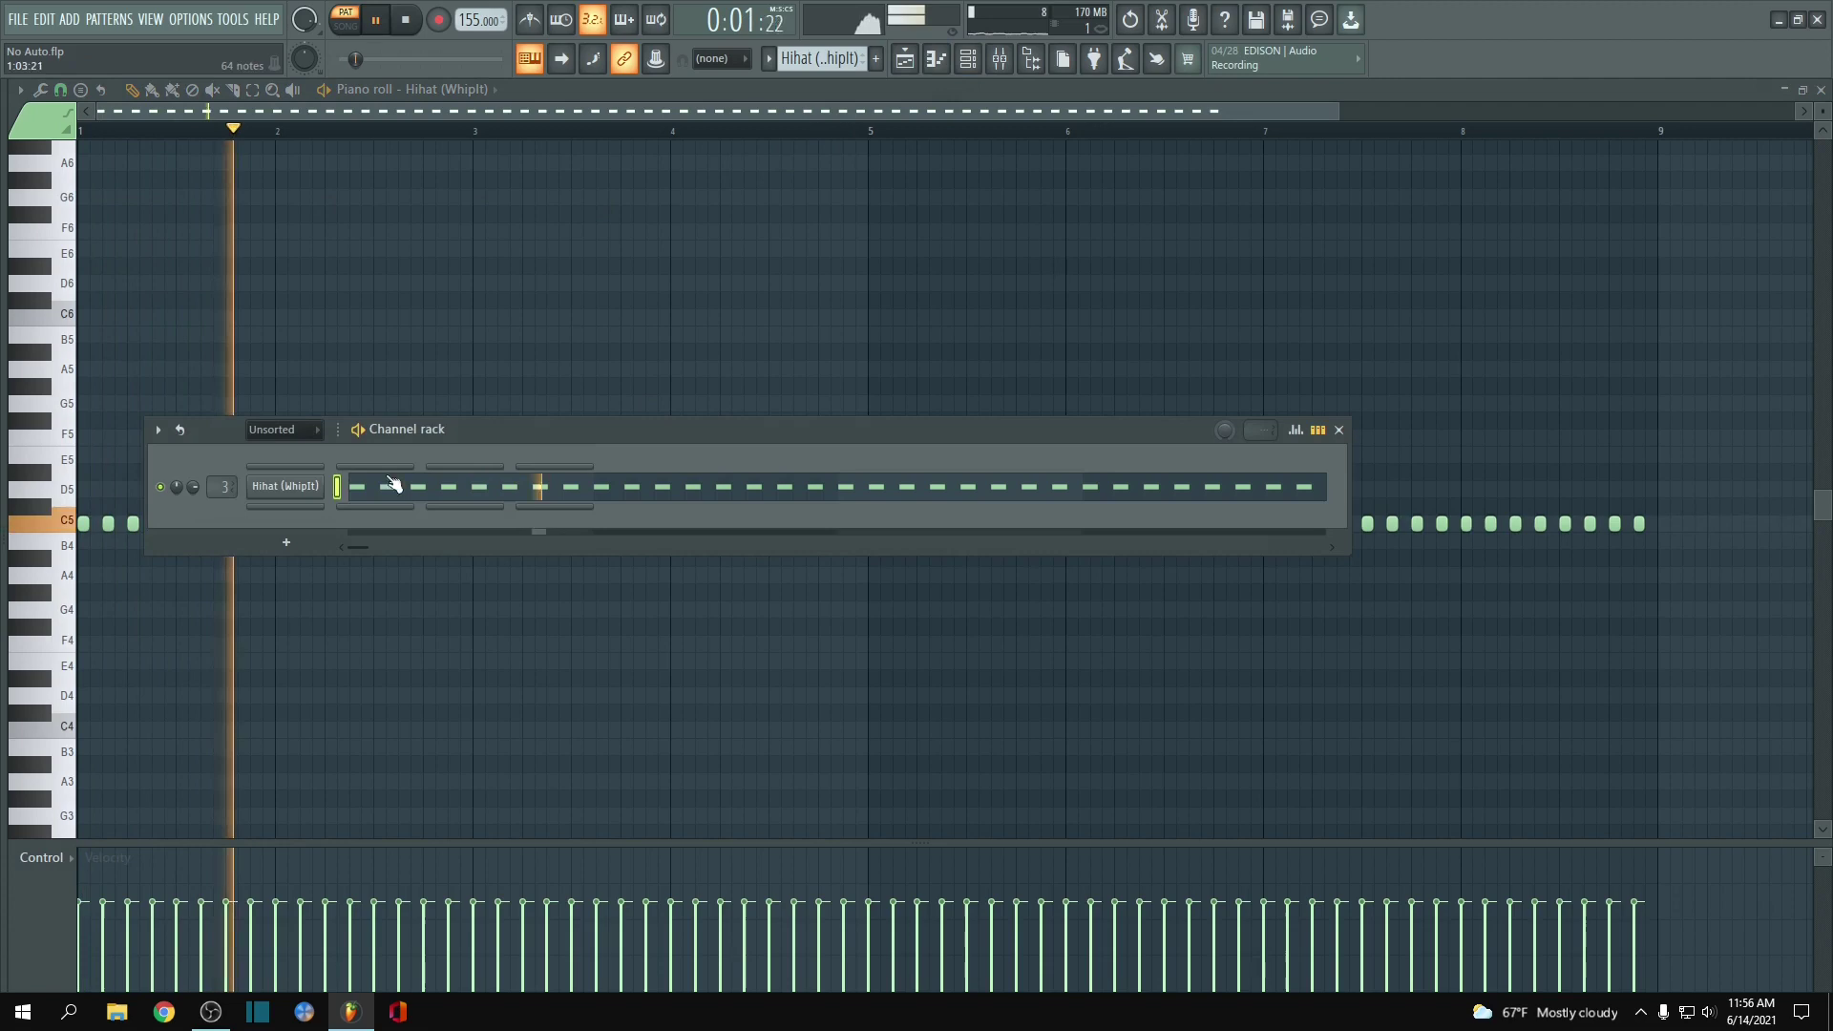
click(287, 487)
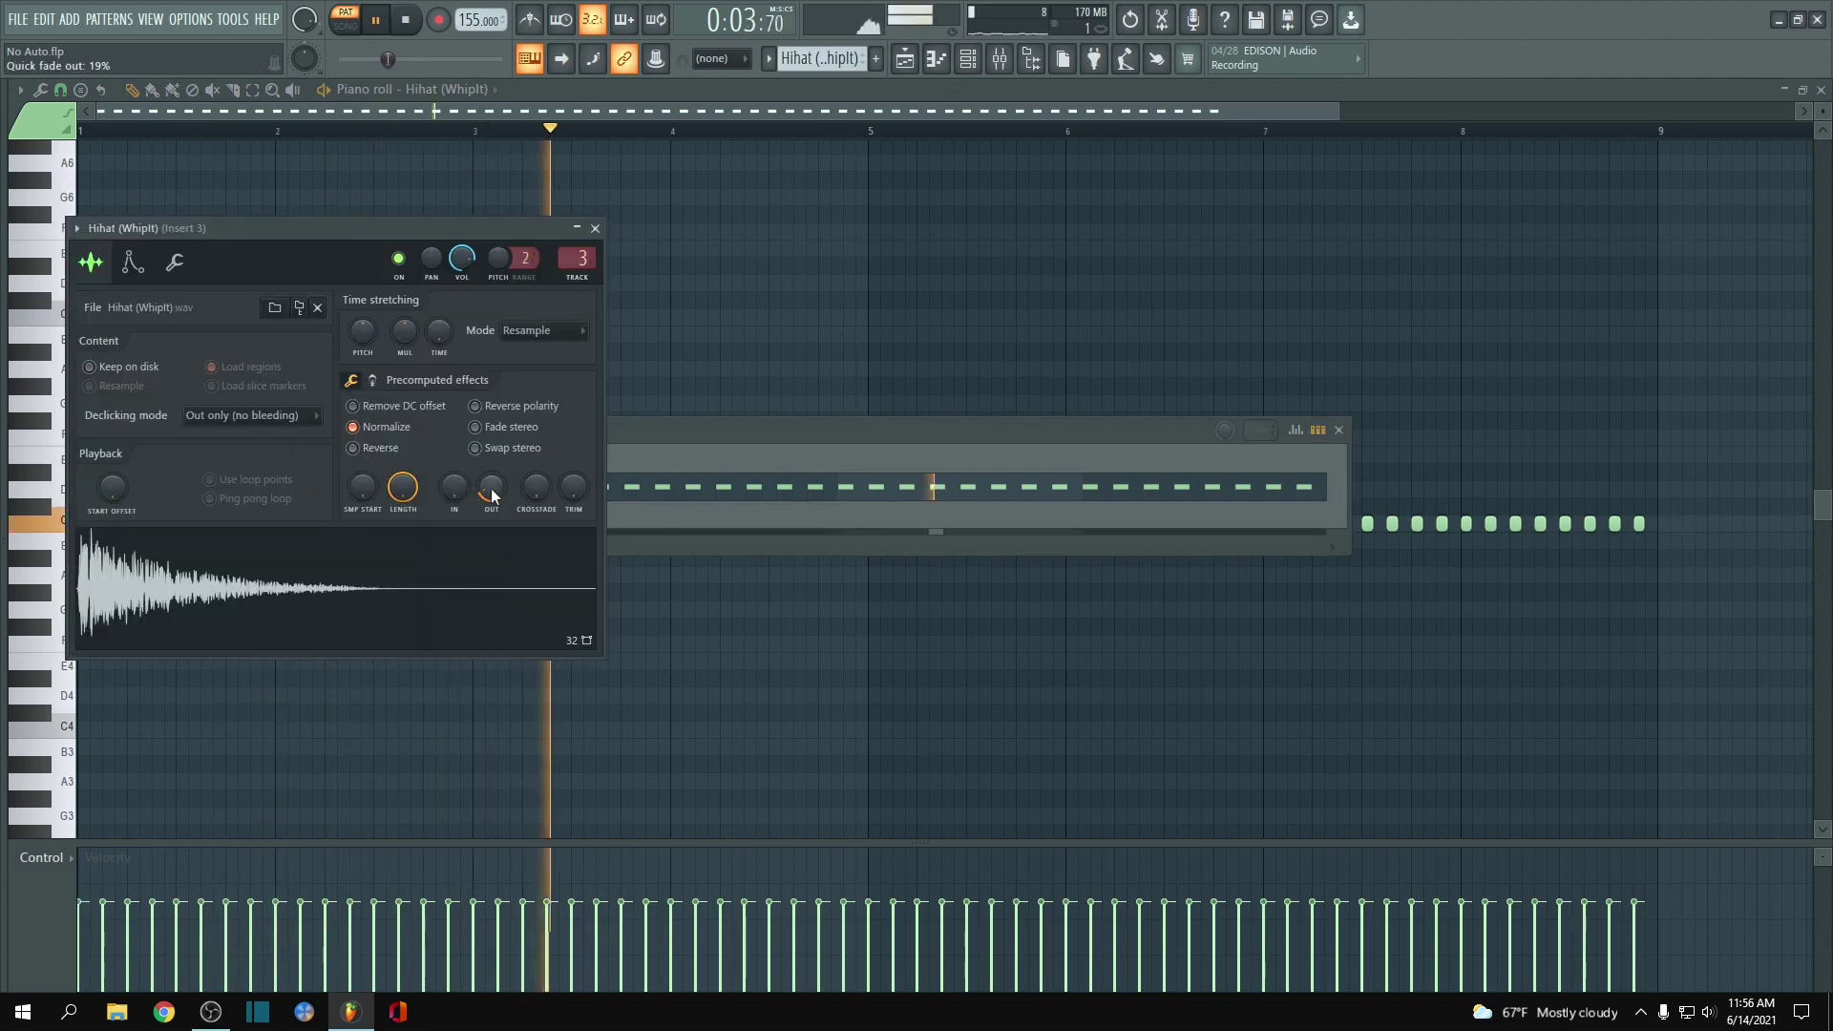
click(595, 228)
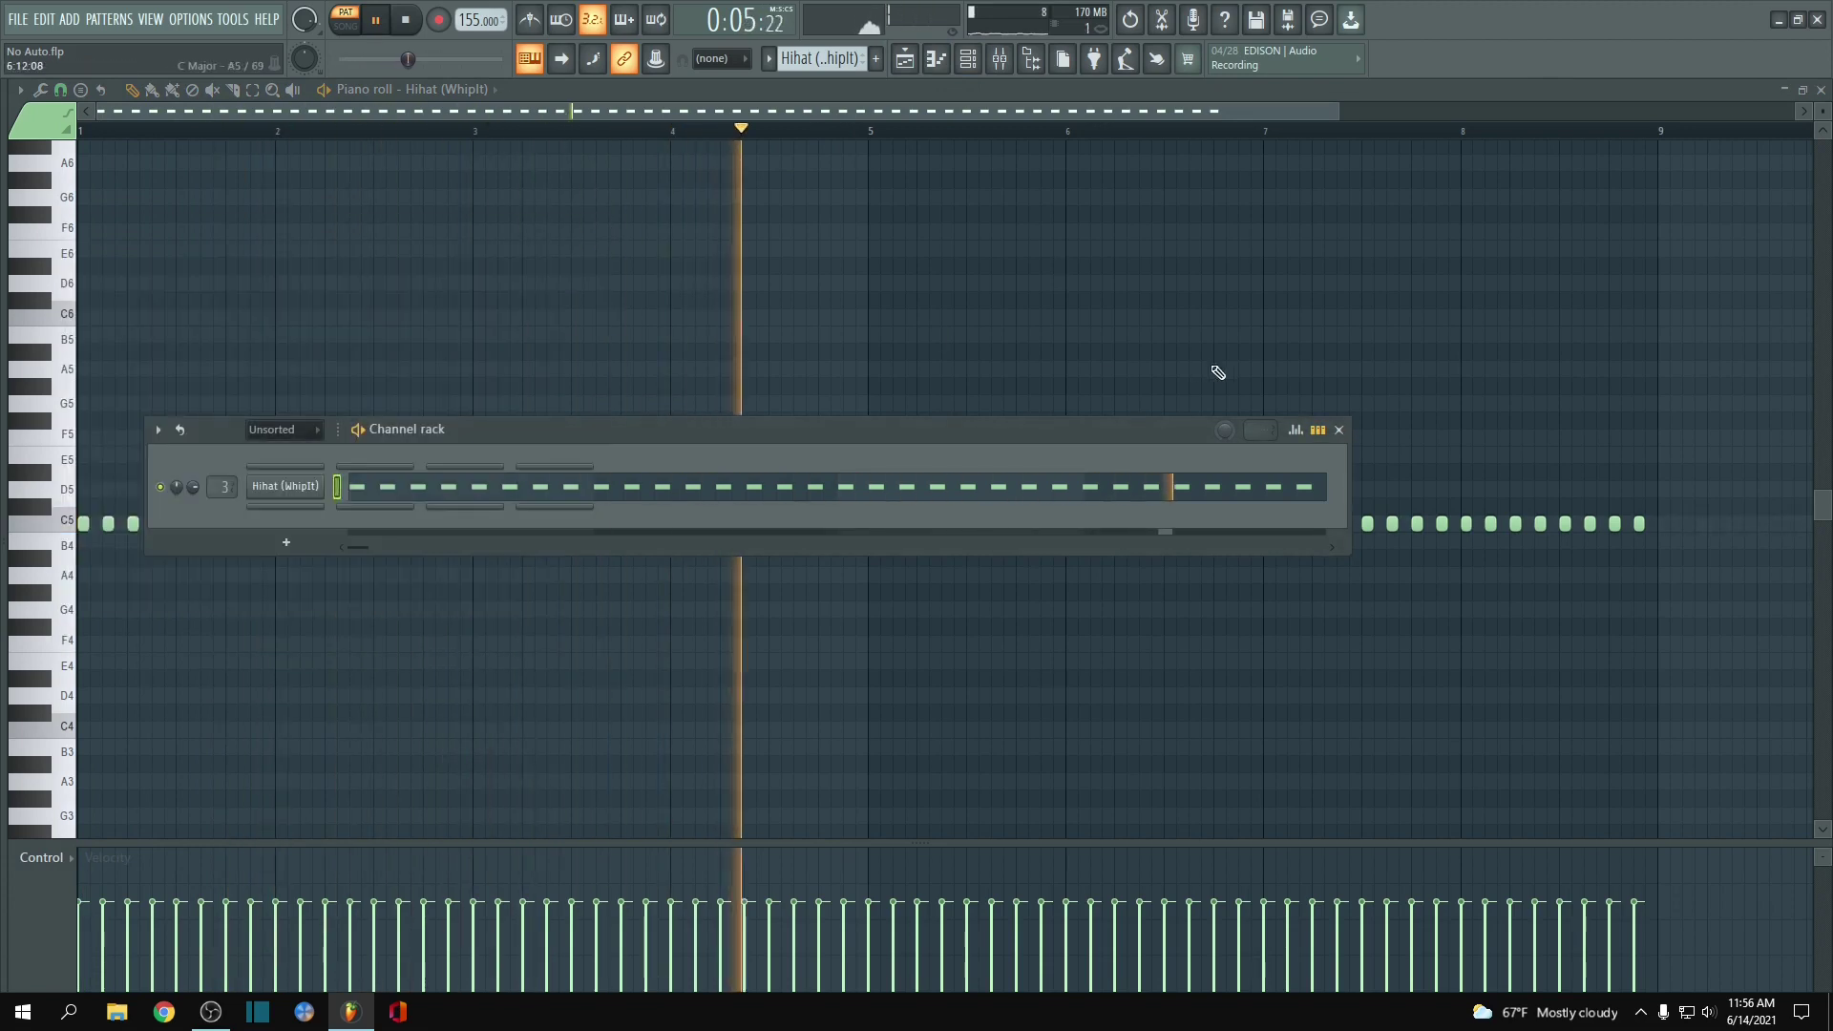
click(1339, 430)
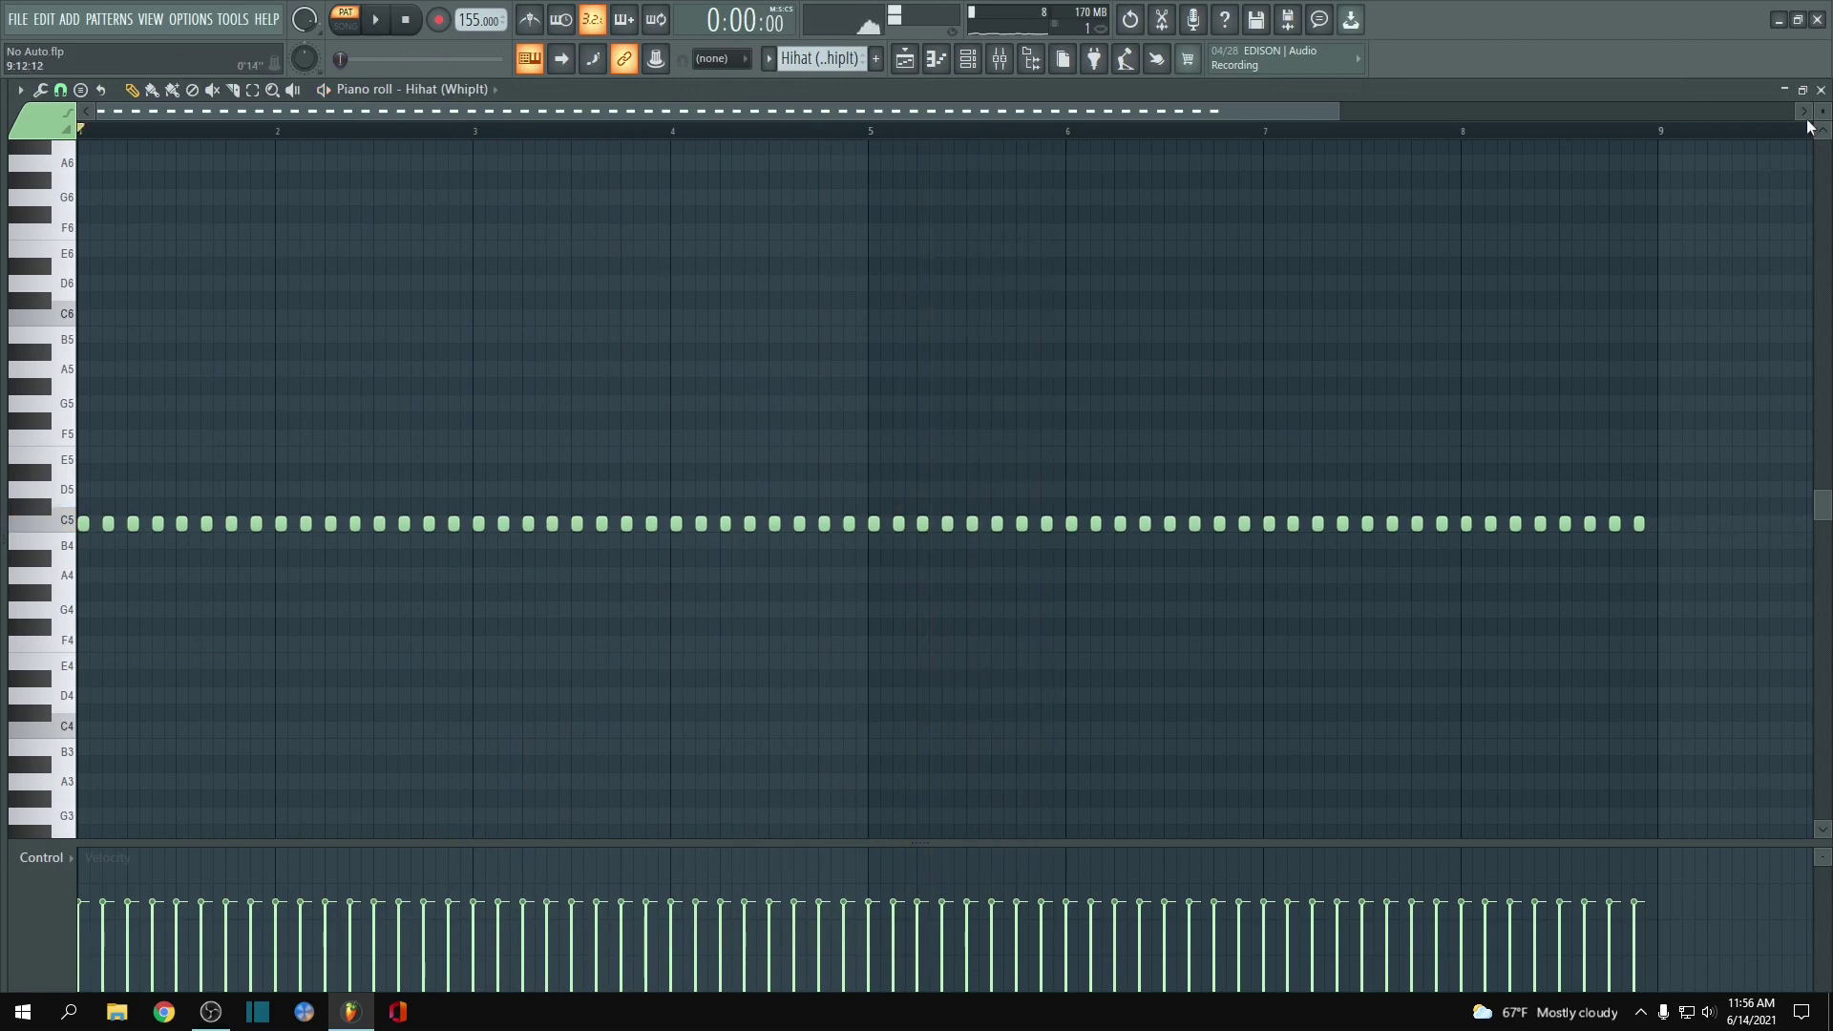
key(space)
key(F5)
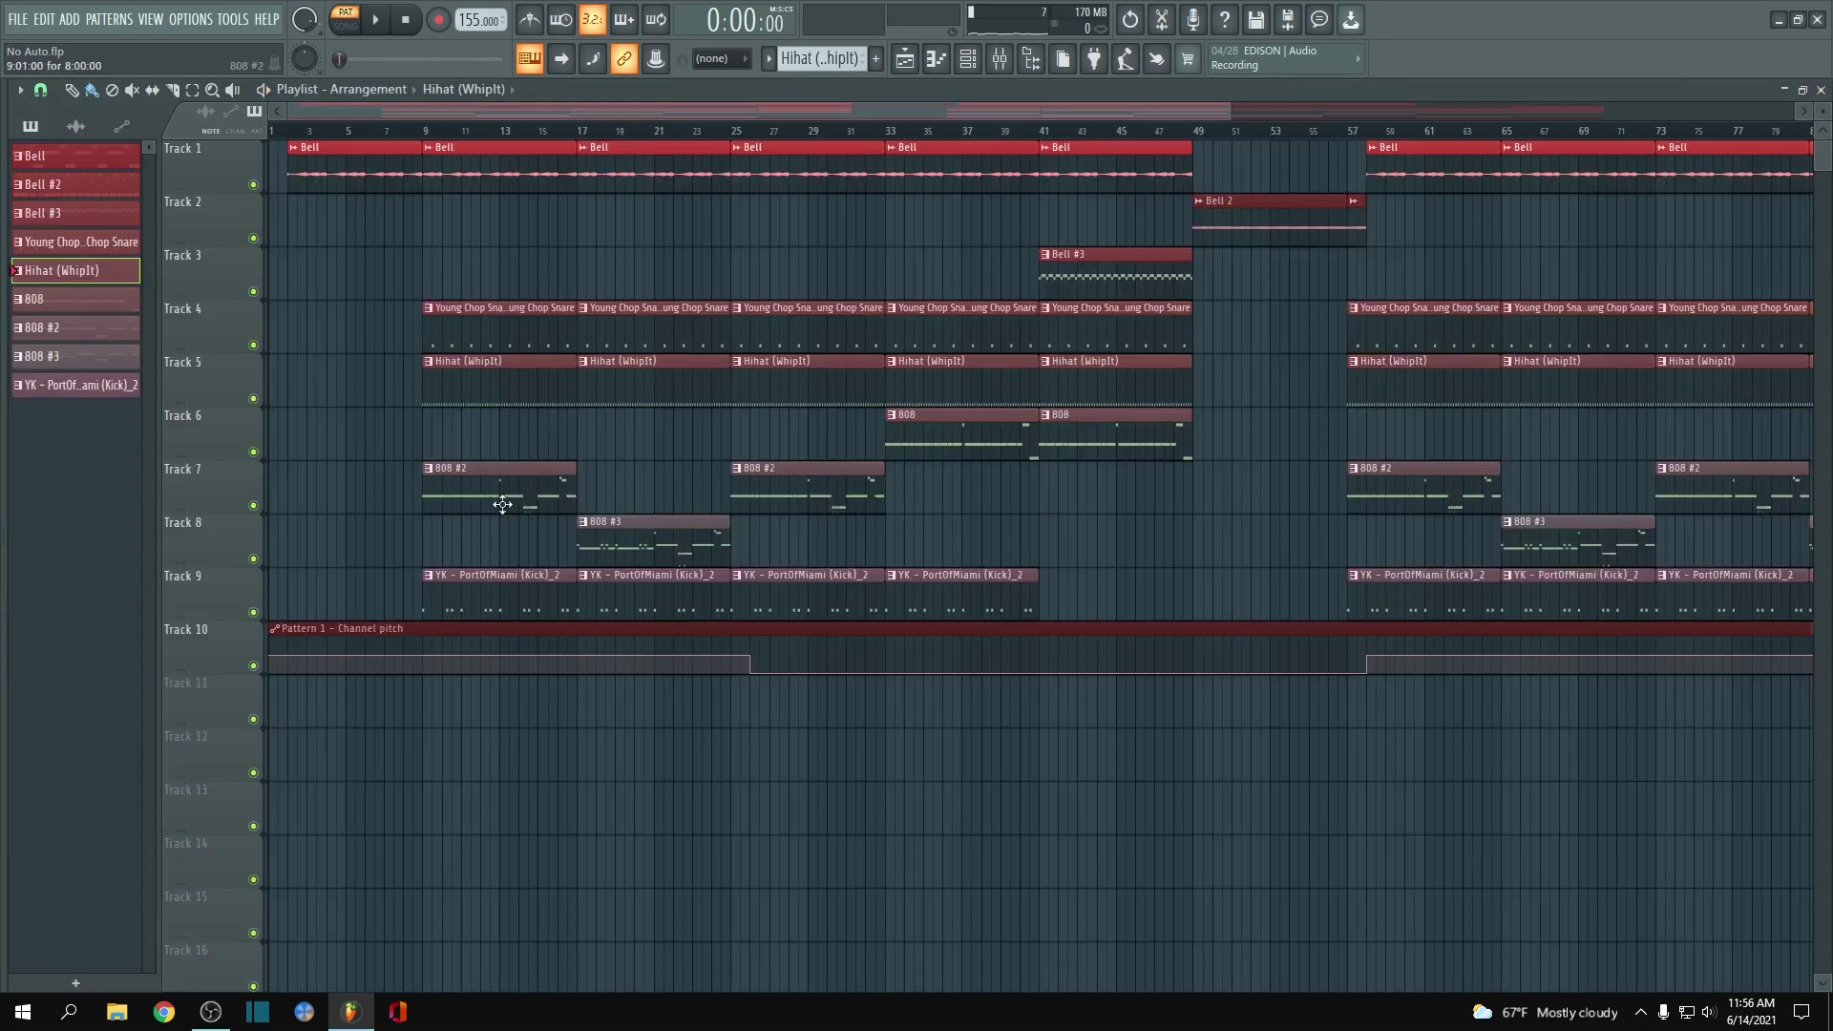
- Open the 808 pattern's notes from Track 6 and play them
double_click(923, 430)
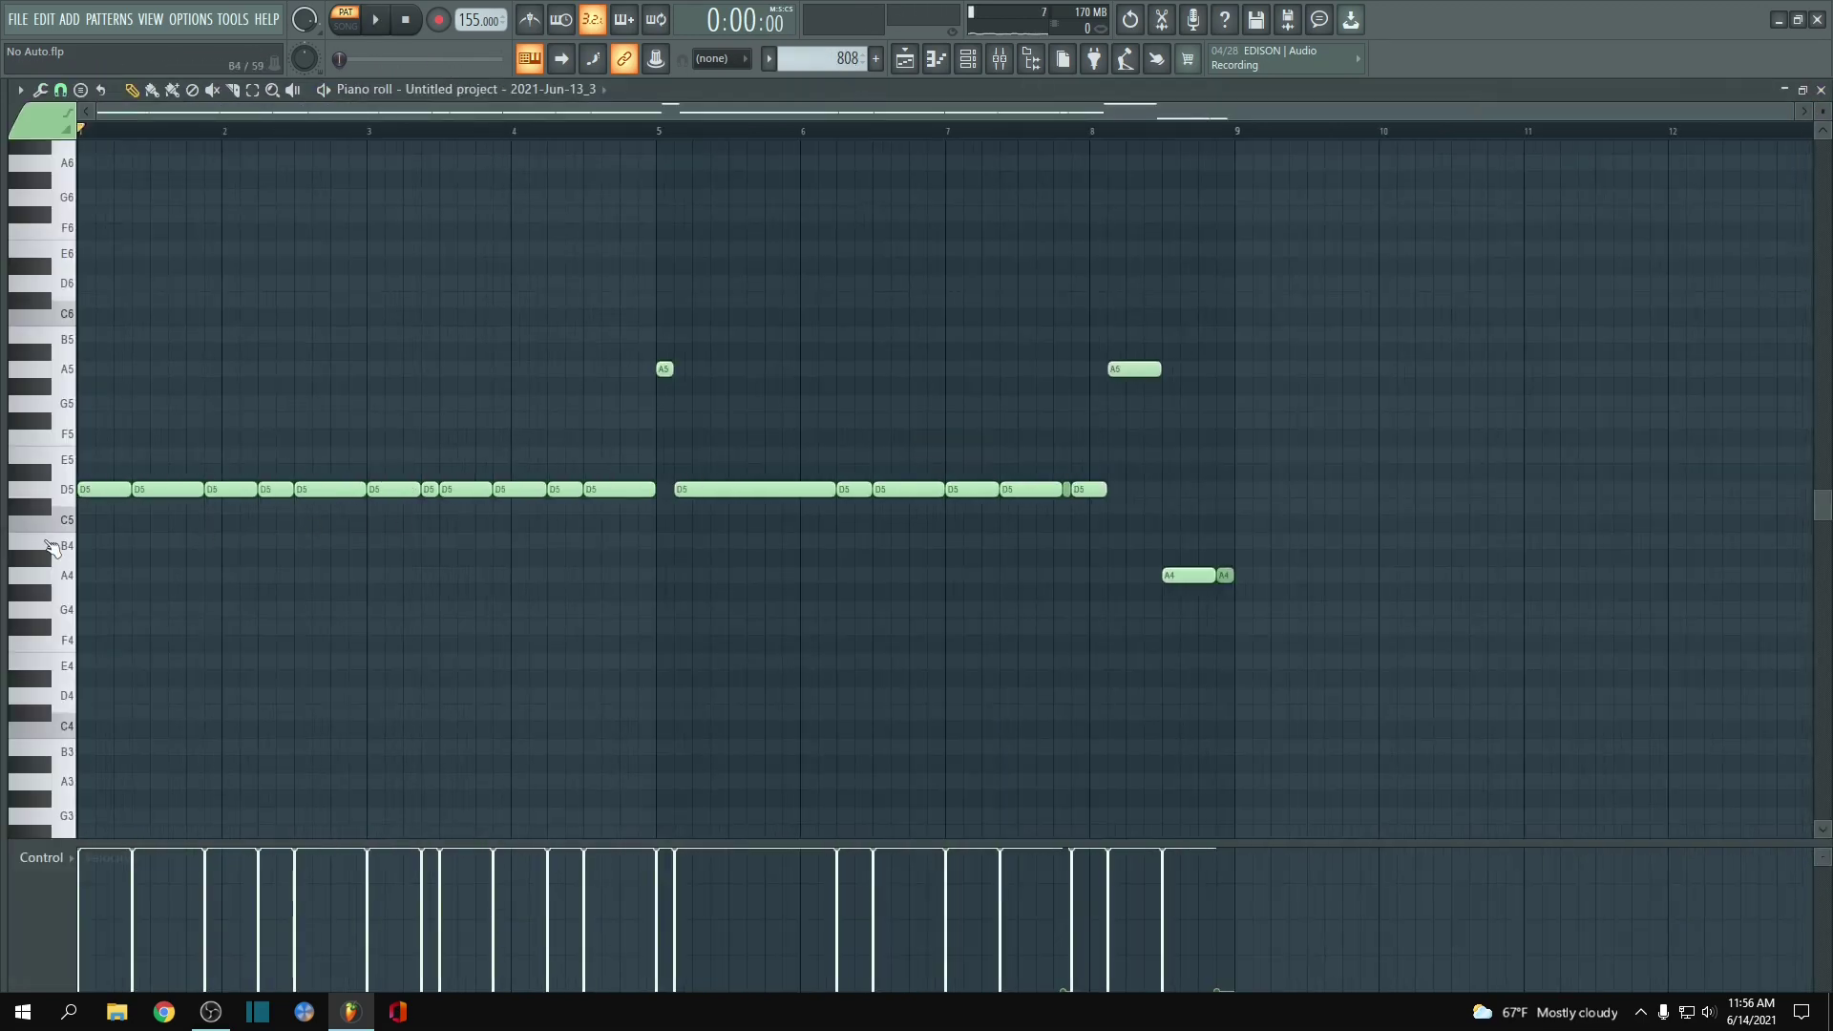
scroll(58, 546, up, 2)
key(space)
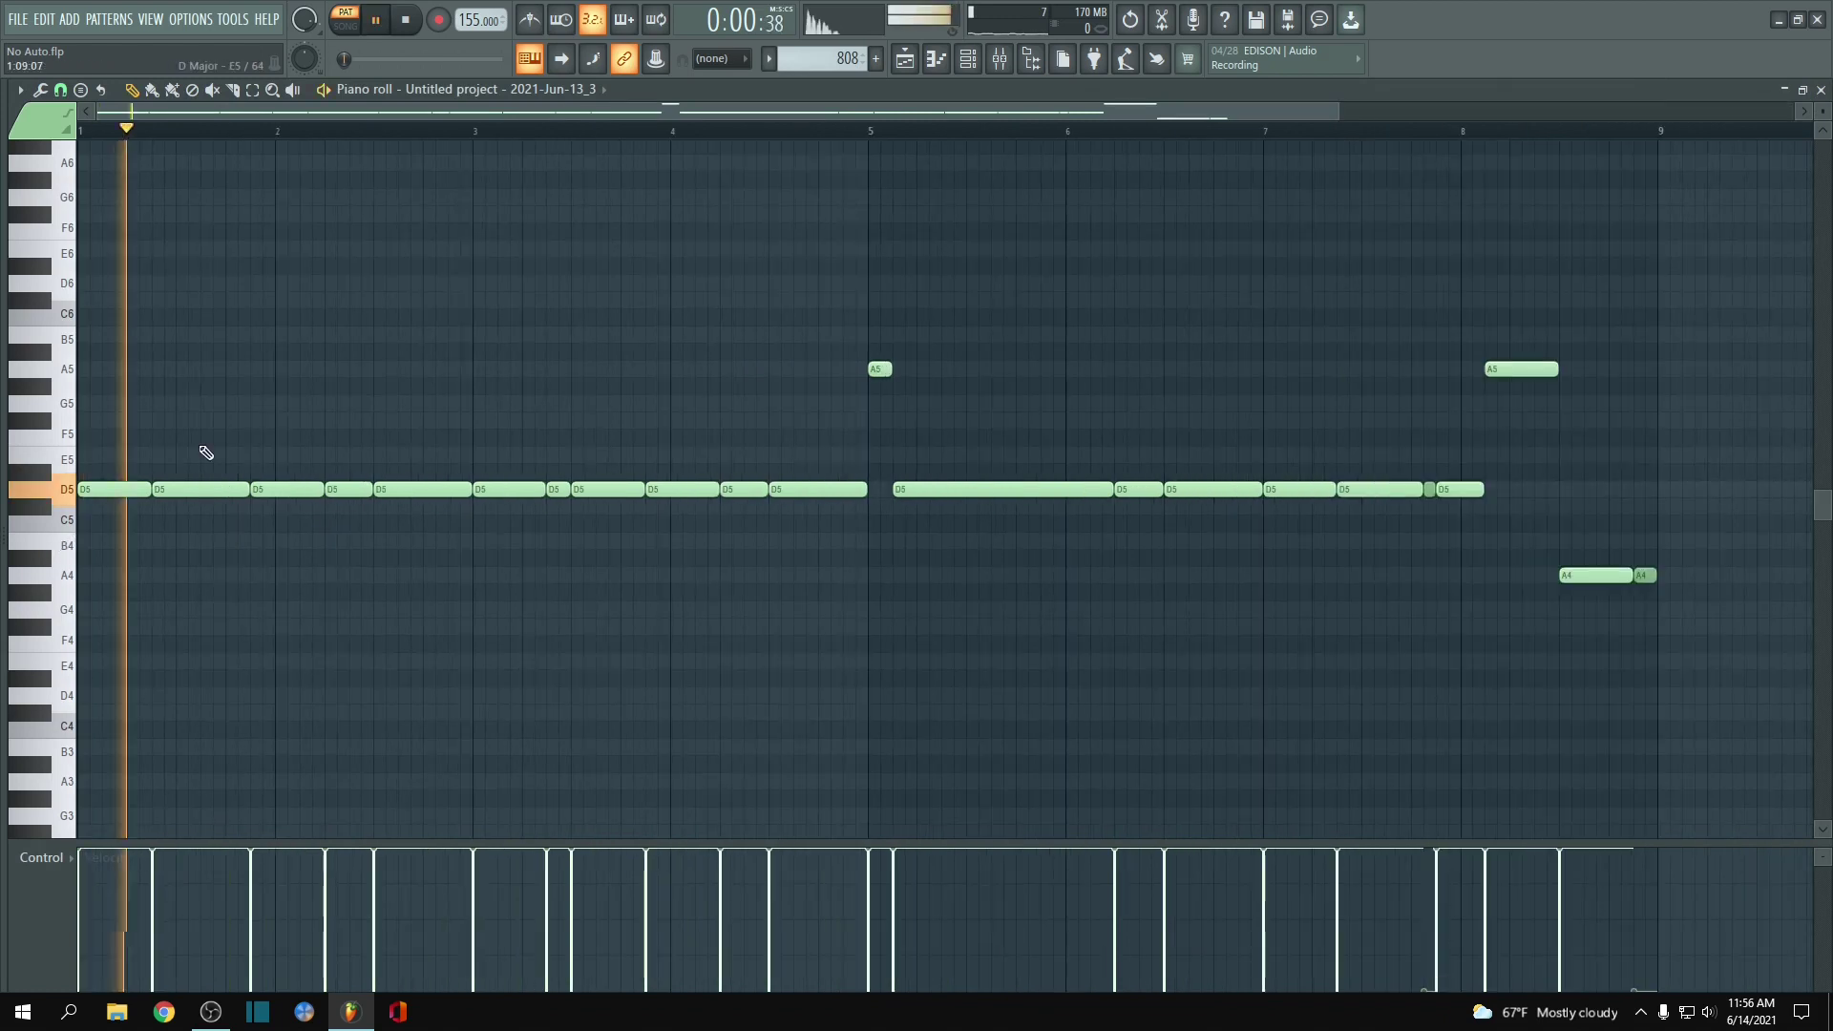
- Review the 808 channel's sample, envelope and miscellaneous settings, and return to the arrangement
click(972, 65)
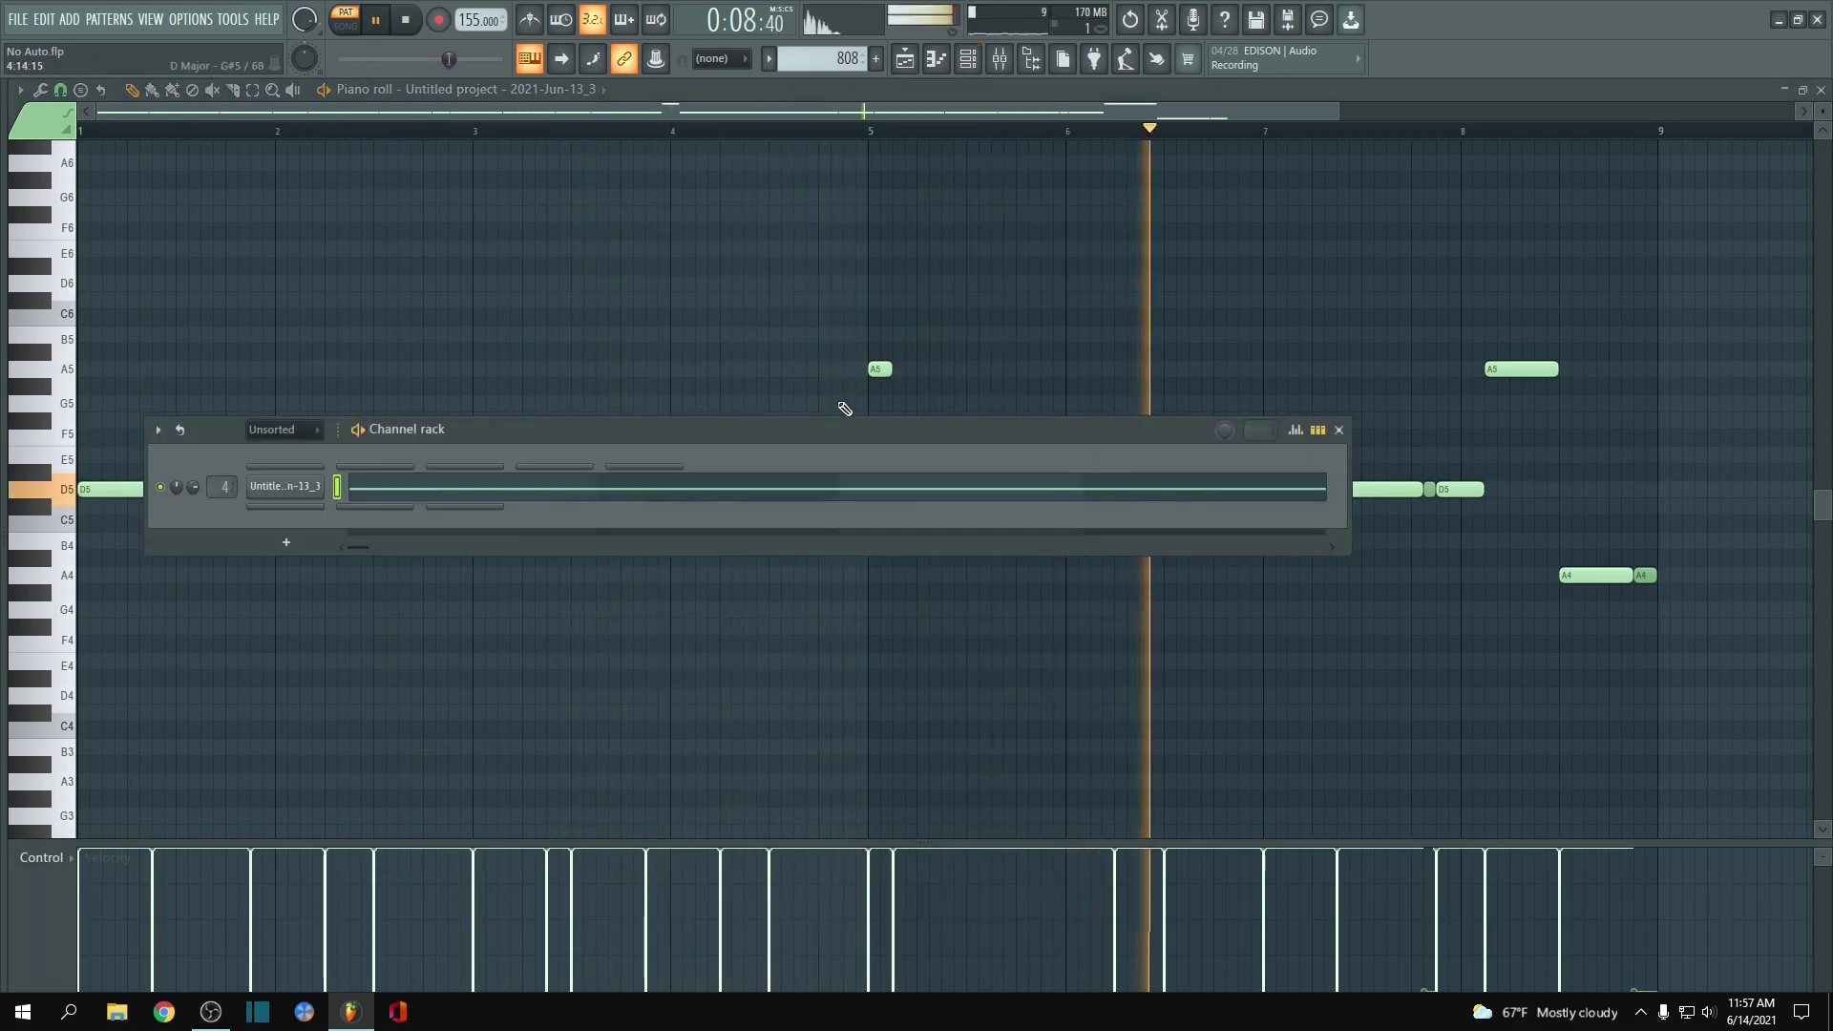
drag(783, 436, 772, 598)
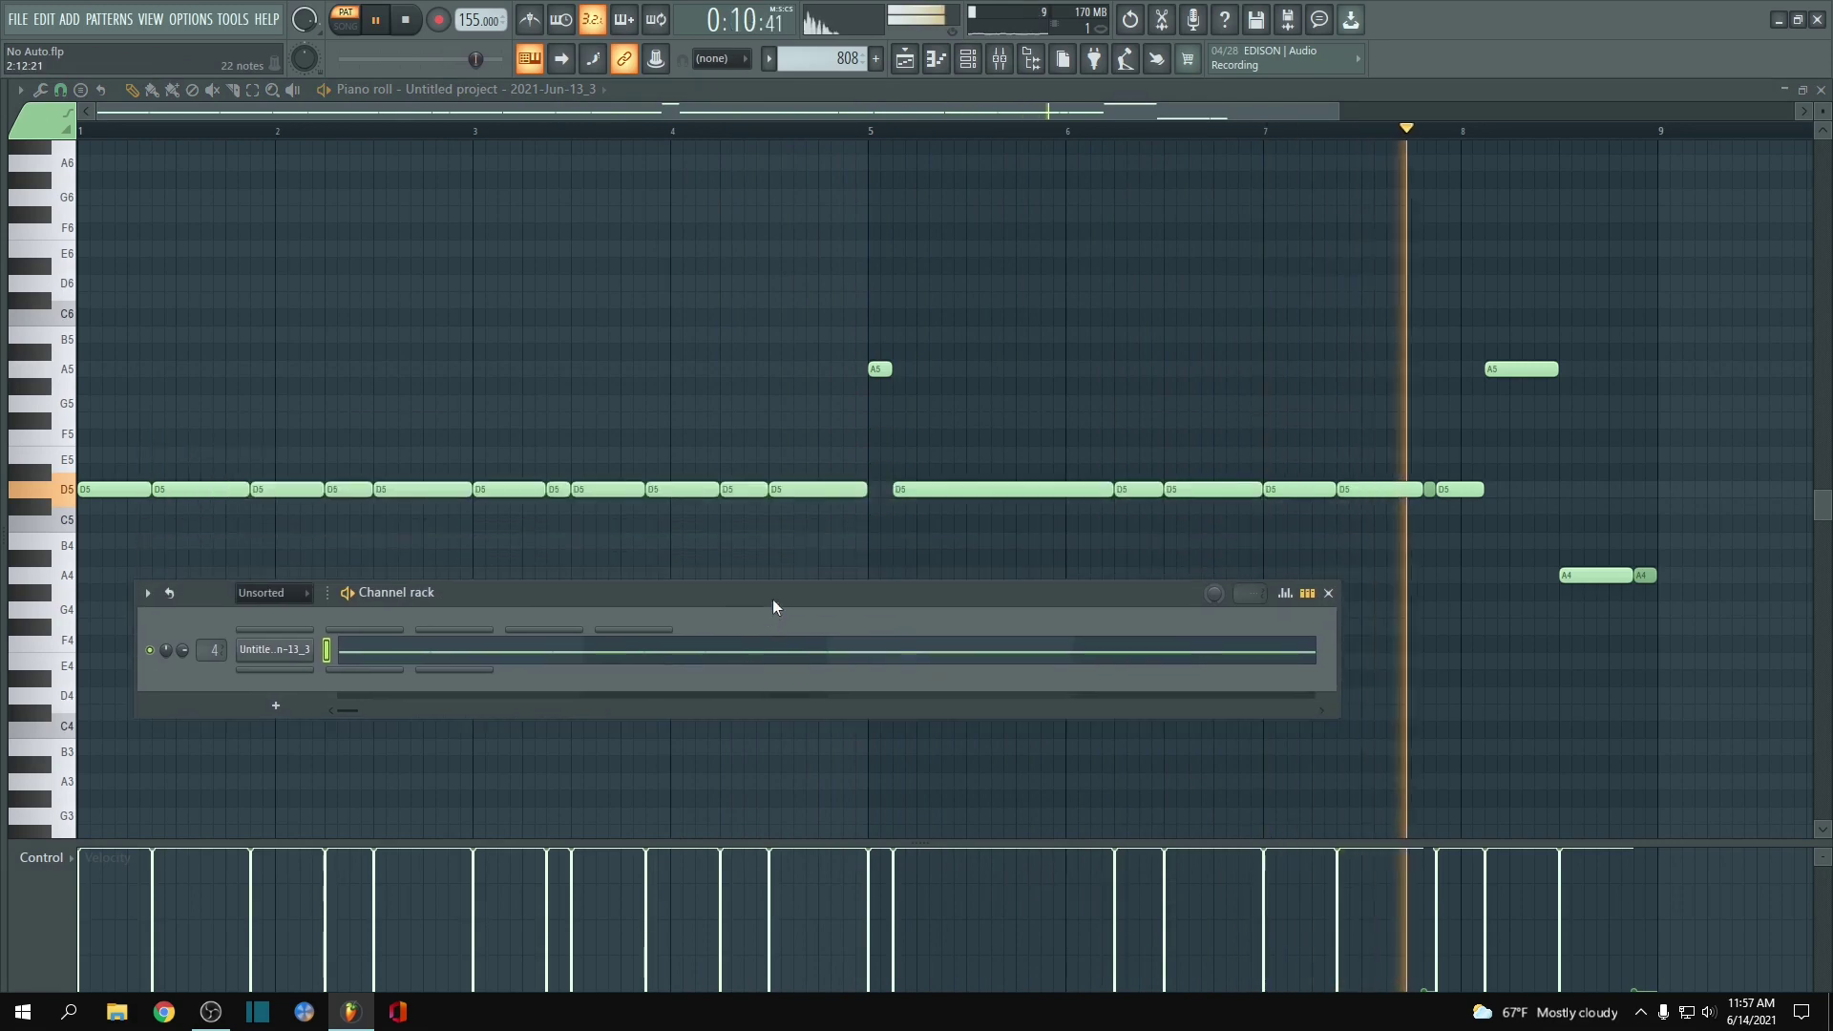
click(274, 656)
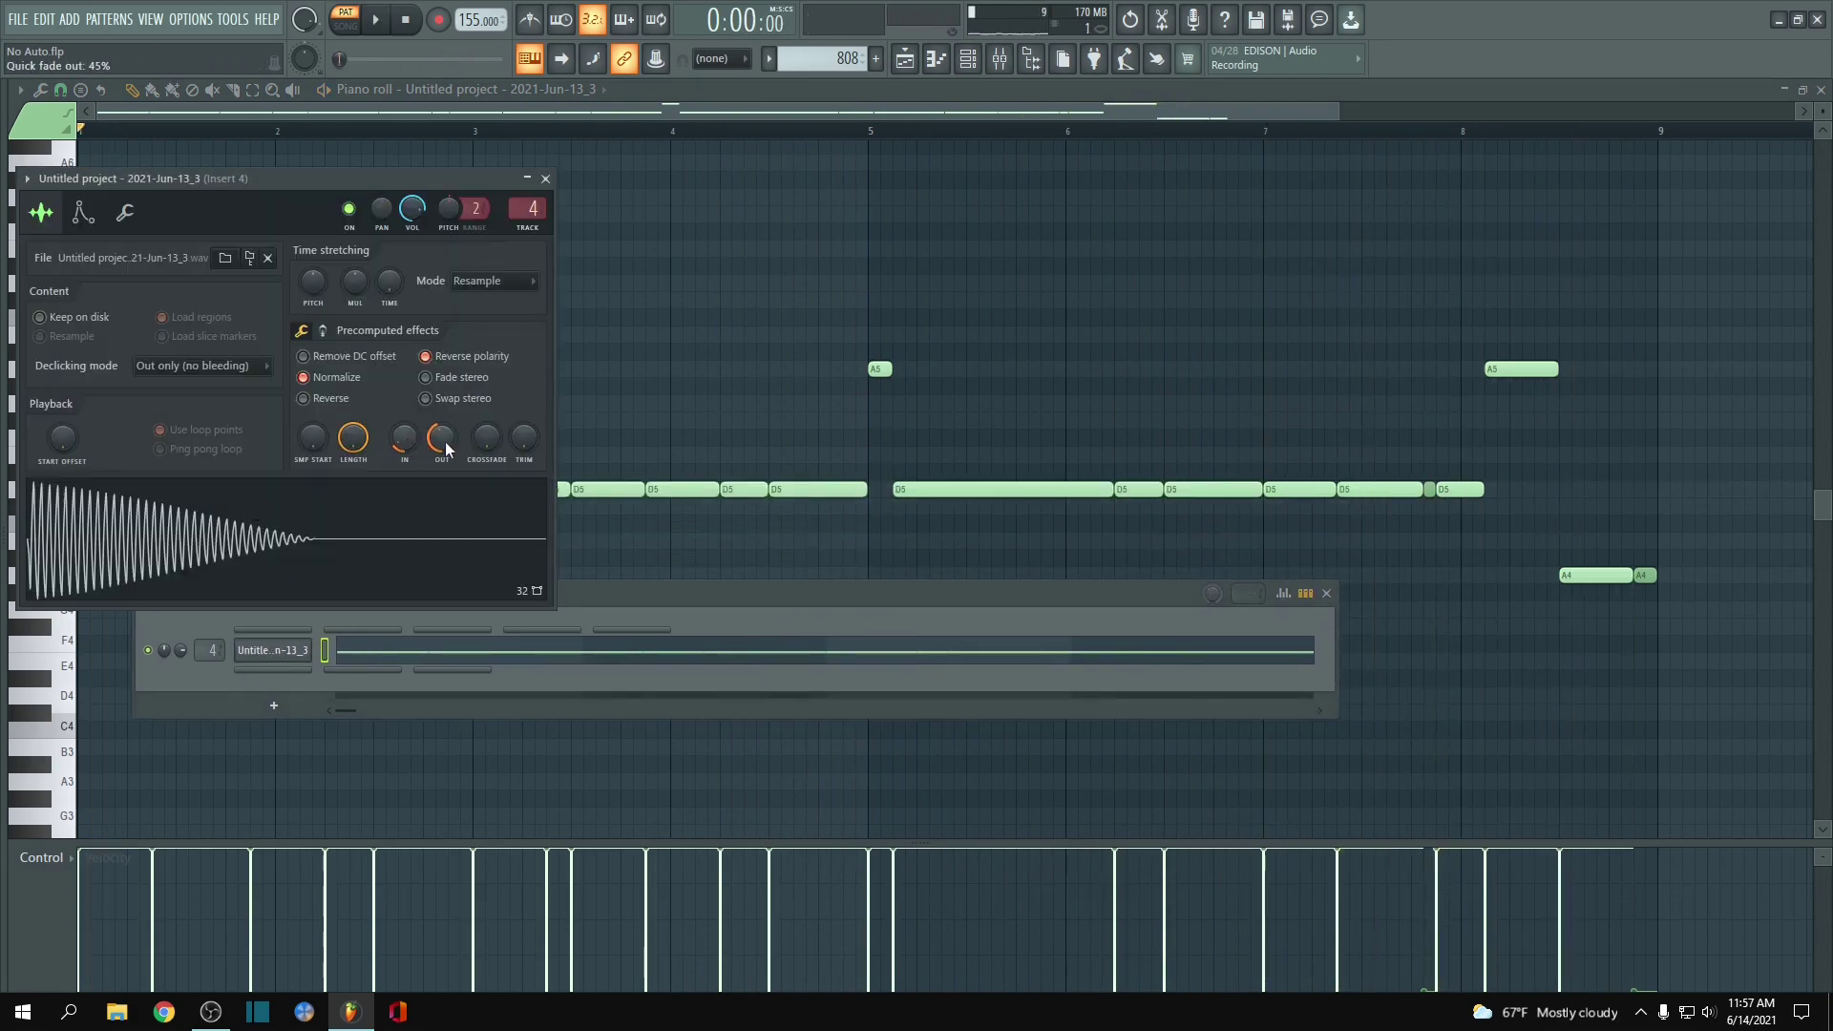
click(93, 225)
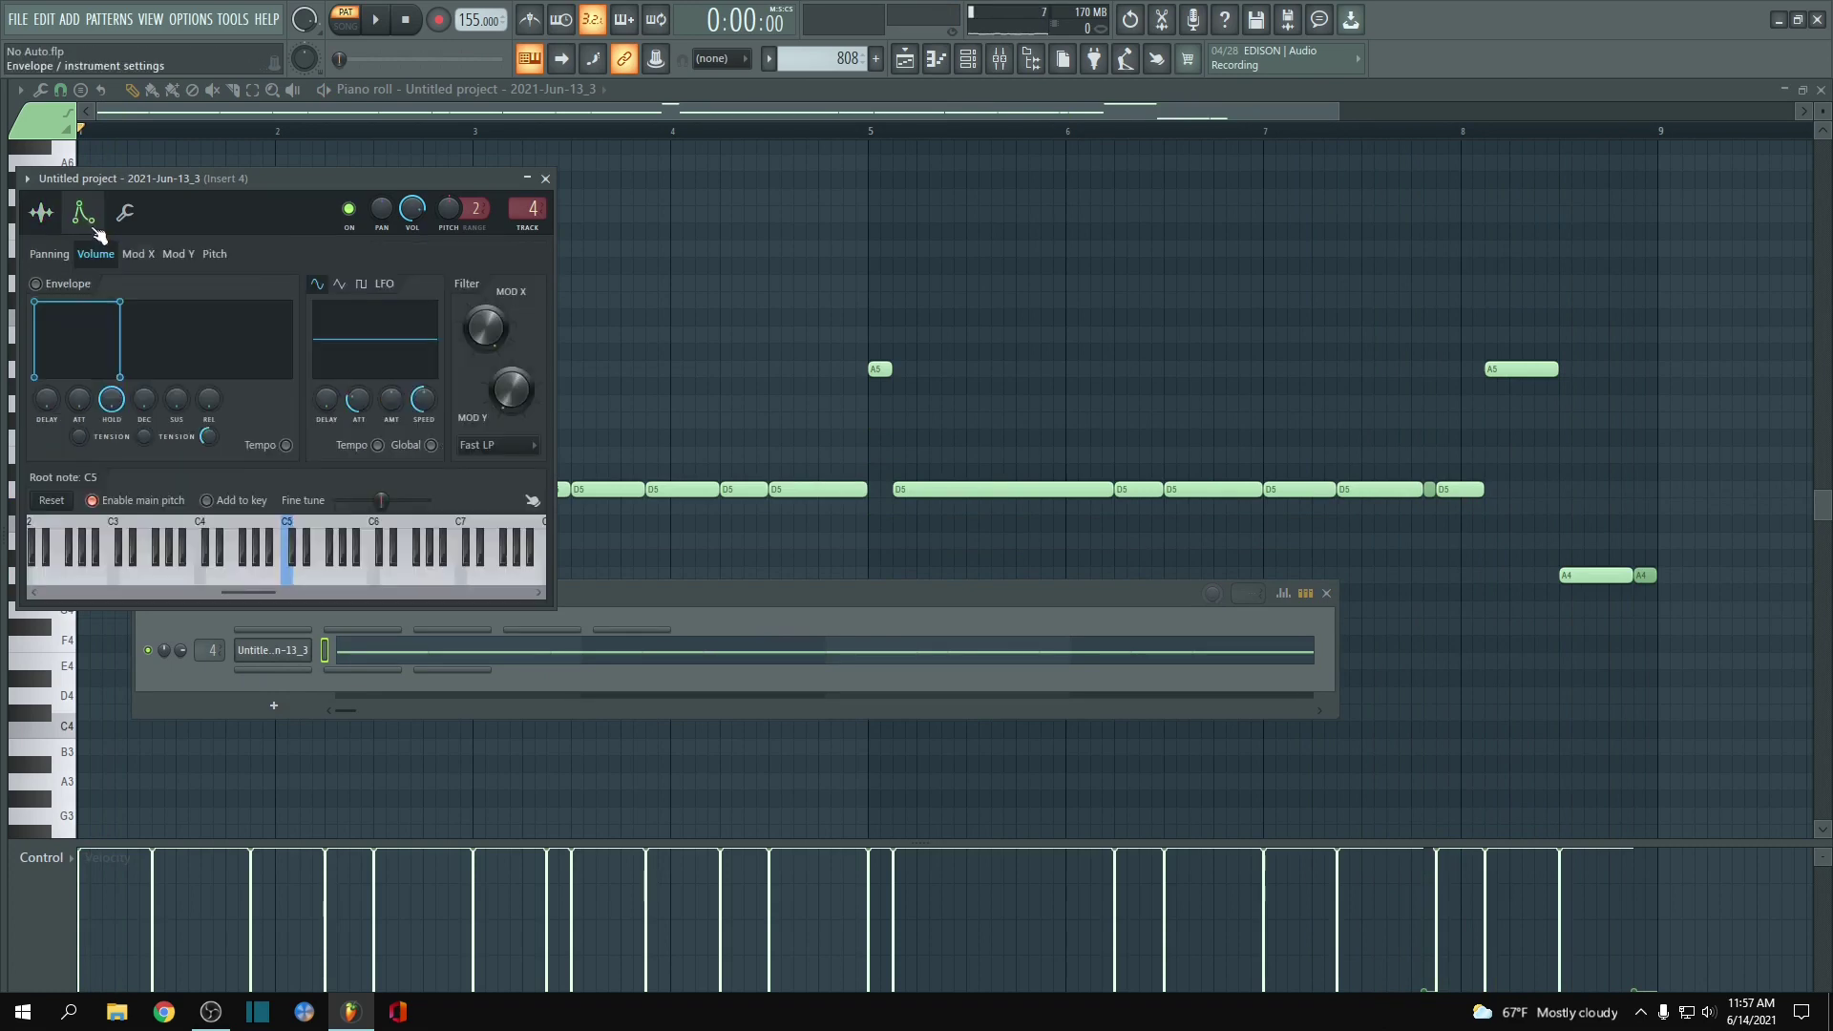
click(125, 212)
click(41, 212)
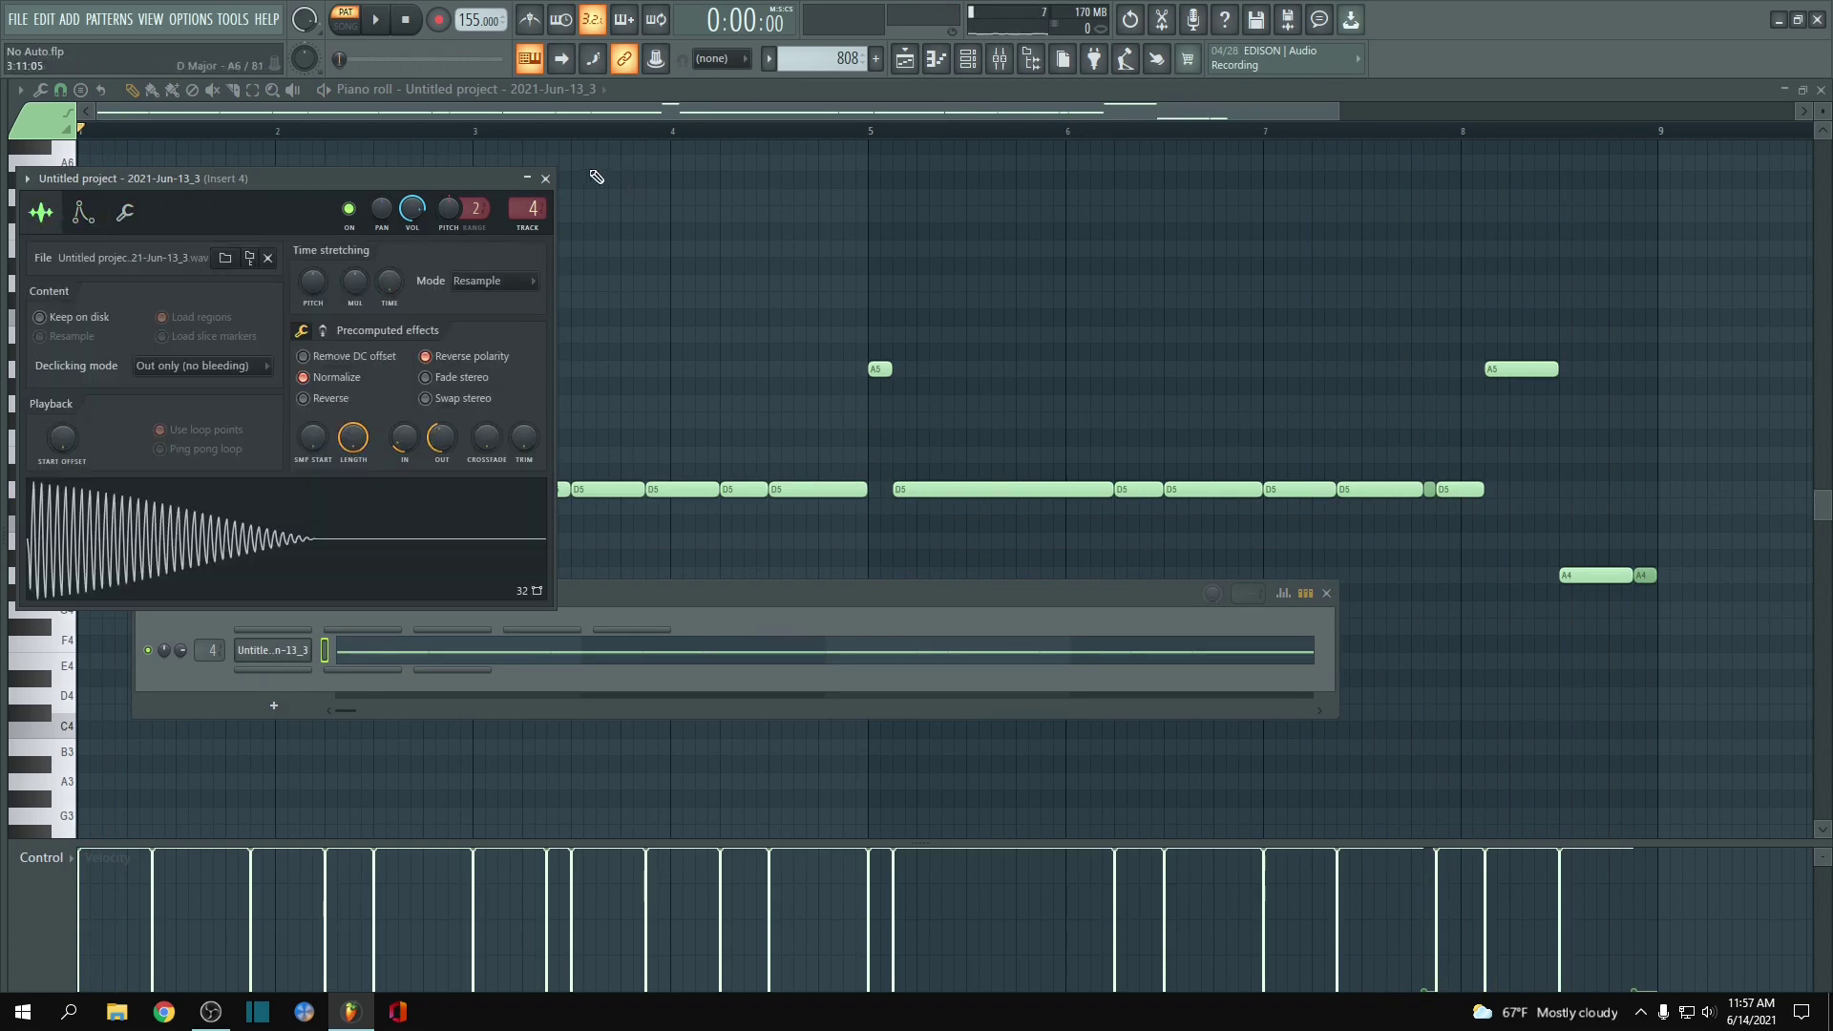
click(1329, 593)
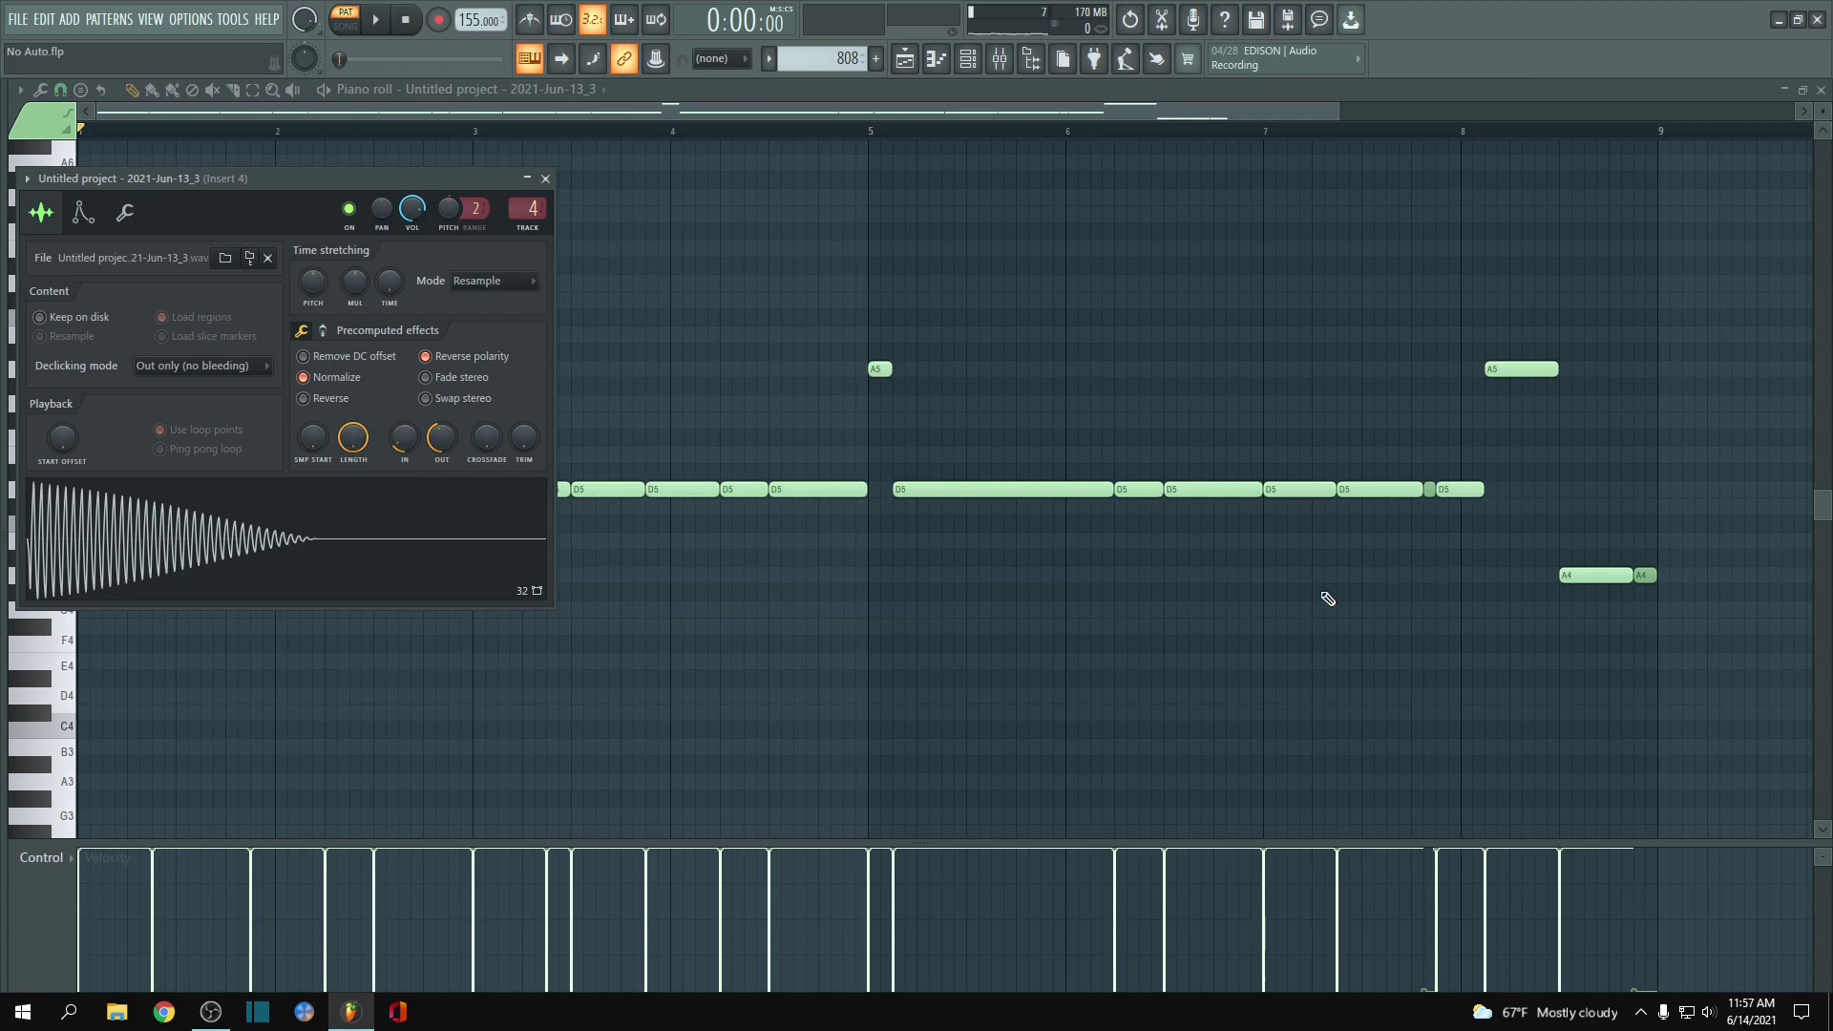
click(545, 179)
click(1821, 89)
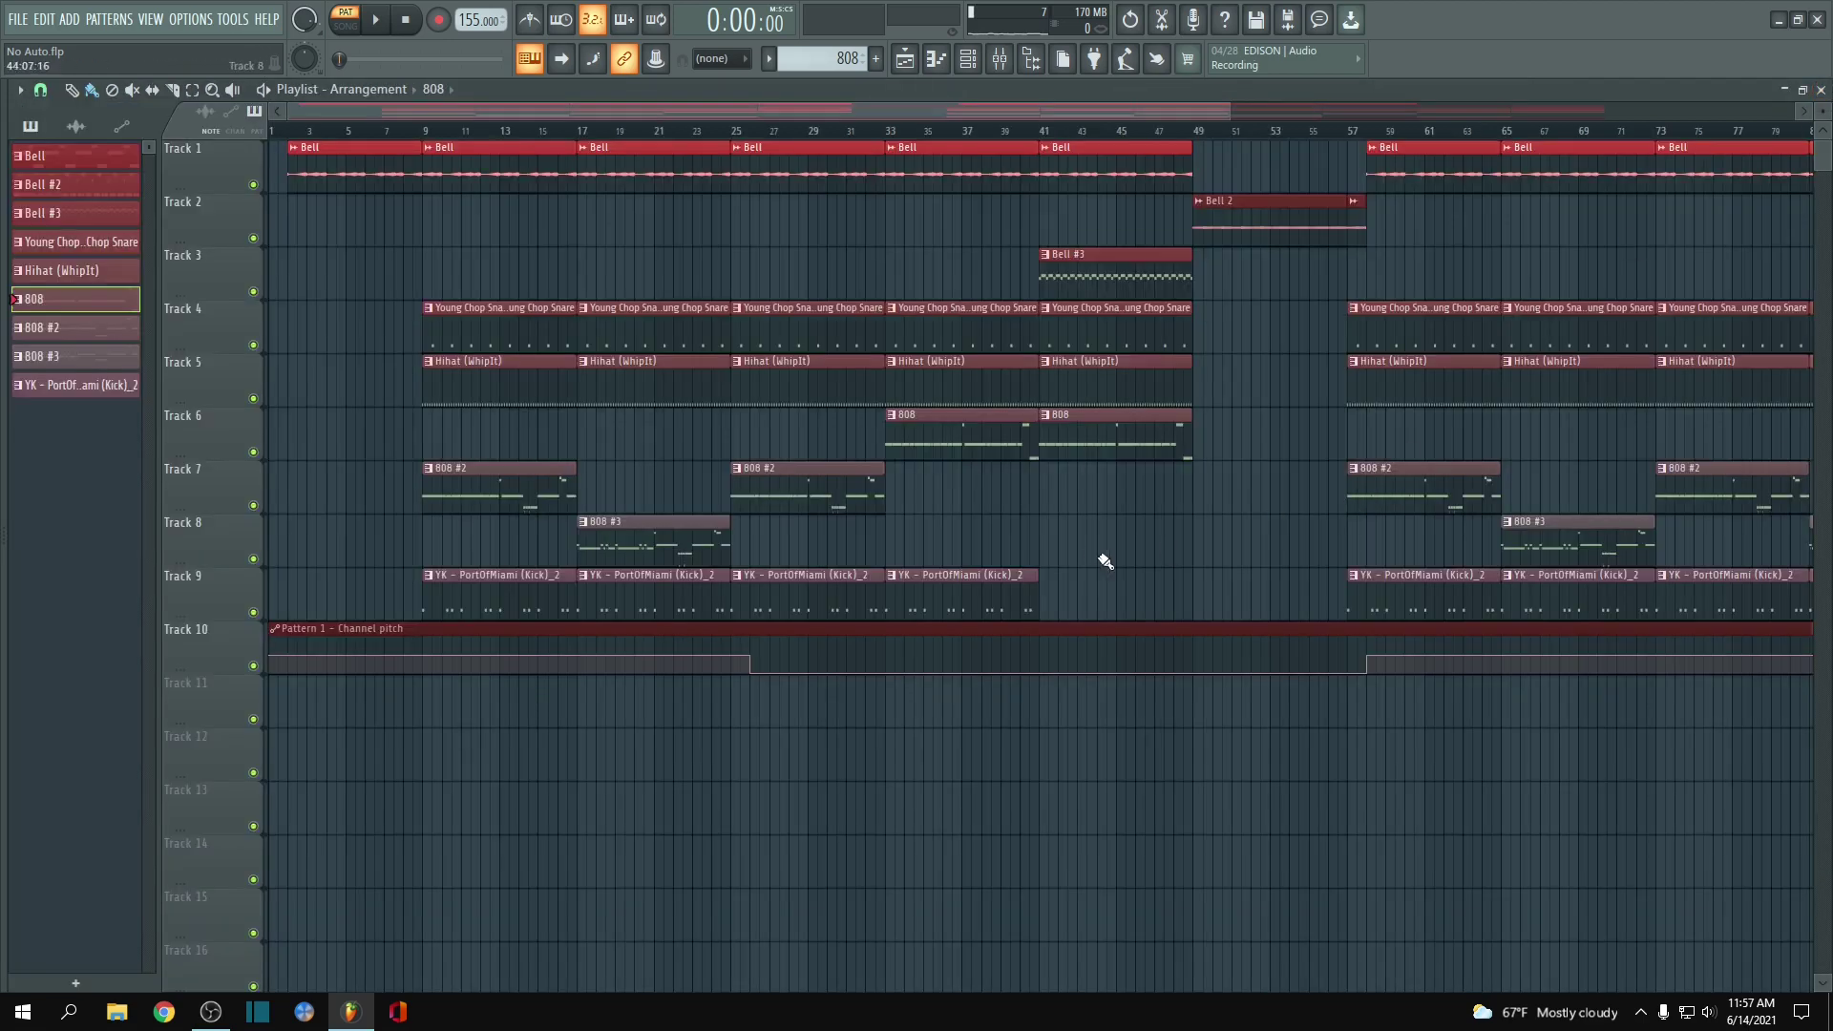
- Open the 808 #2 pattern's notes from Track 7, play them, and return to the arrangement
double_click(771, 476)
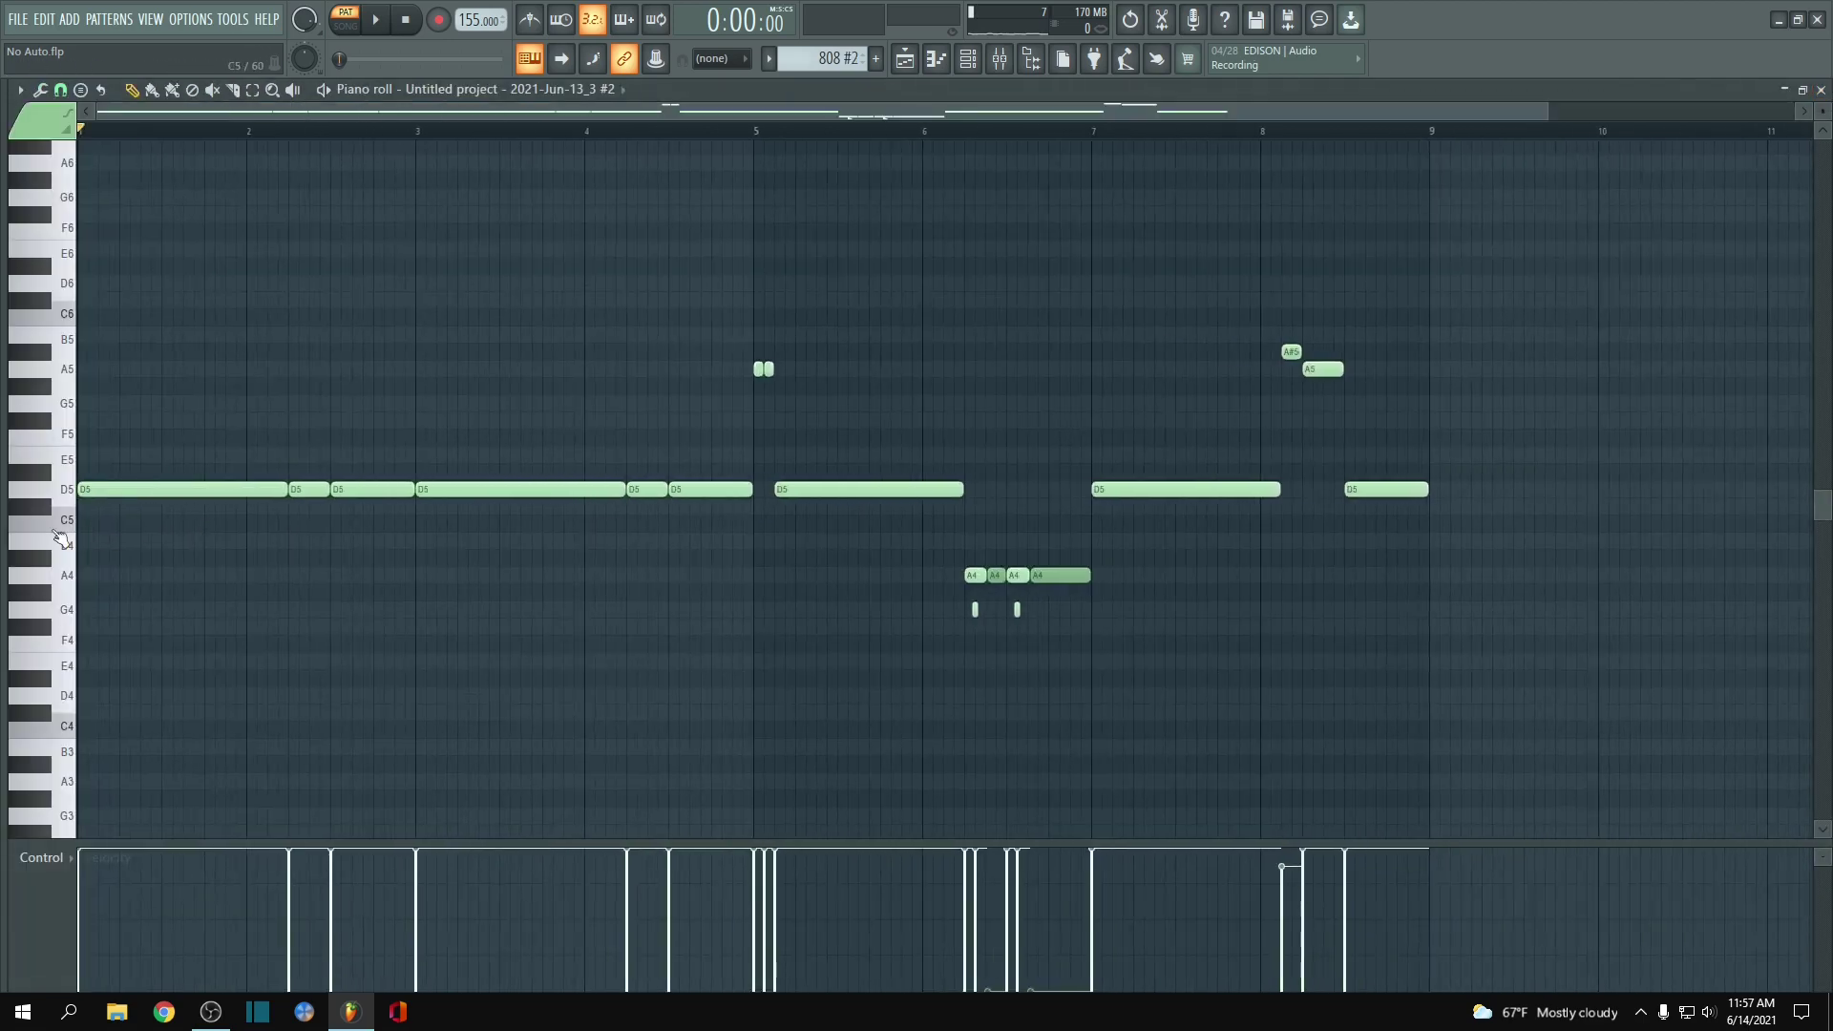
key(space)
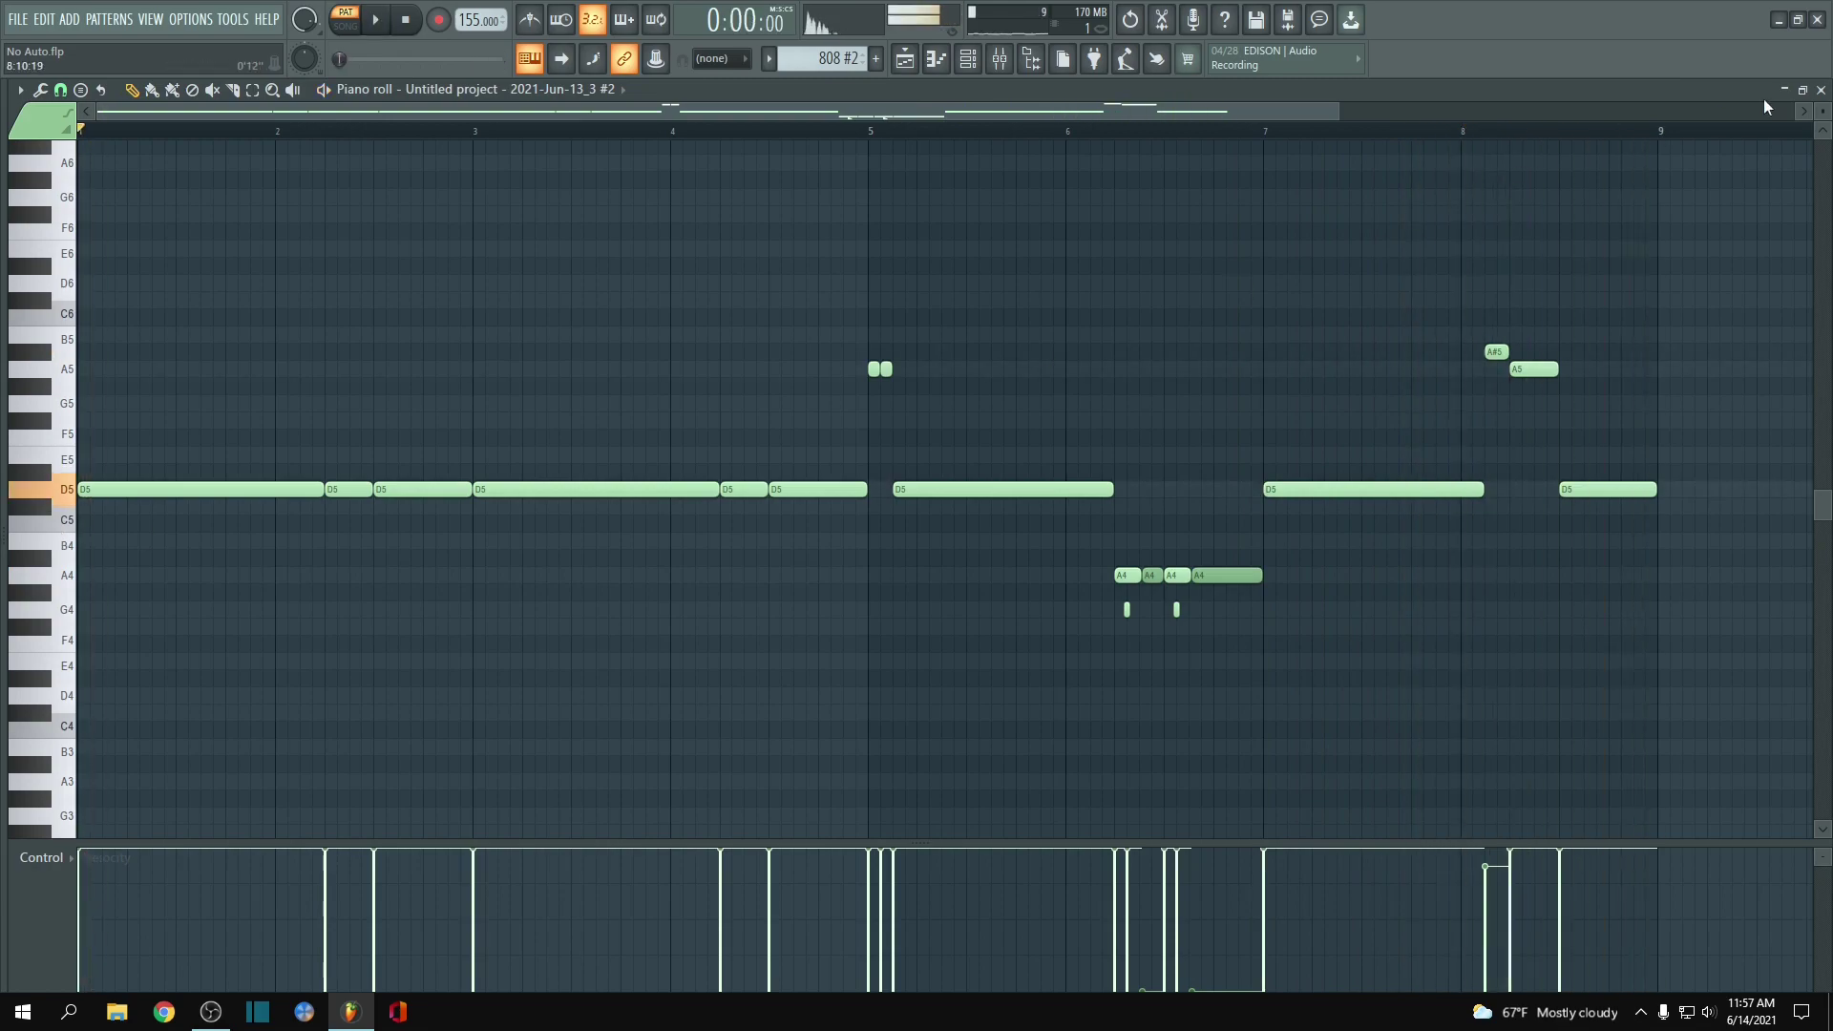
key(Escape)
- Open the 808 #3 pattern's notes from Track 8, play them through, and return to the arrangement
double_click(663, 546)
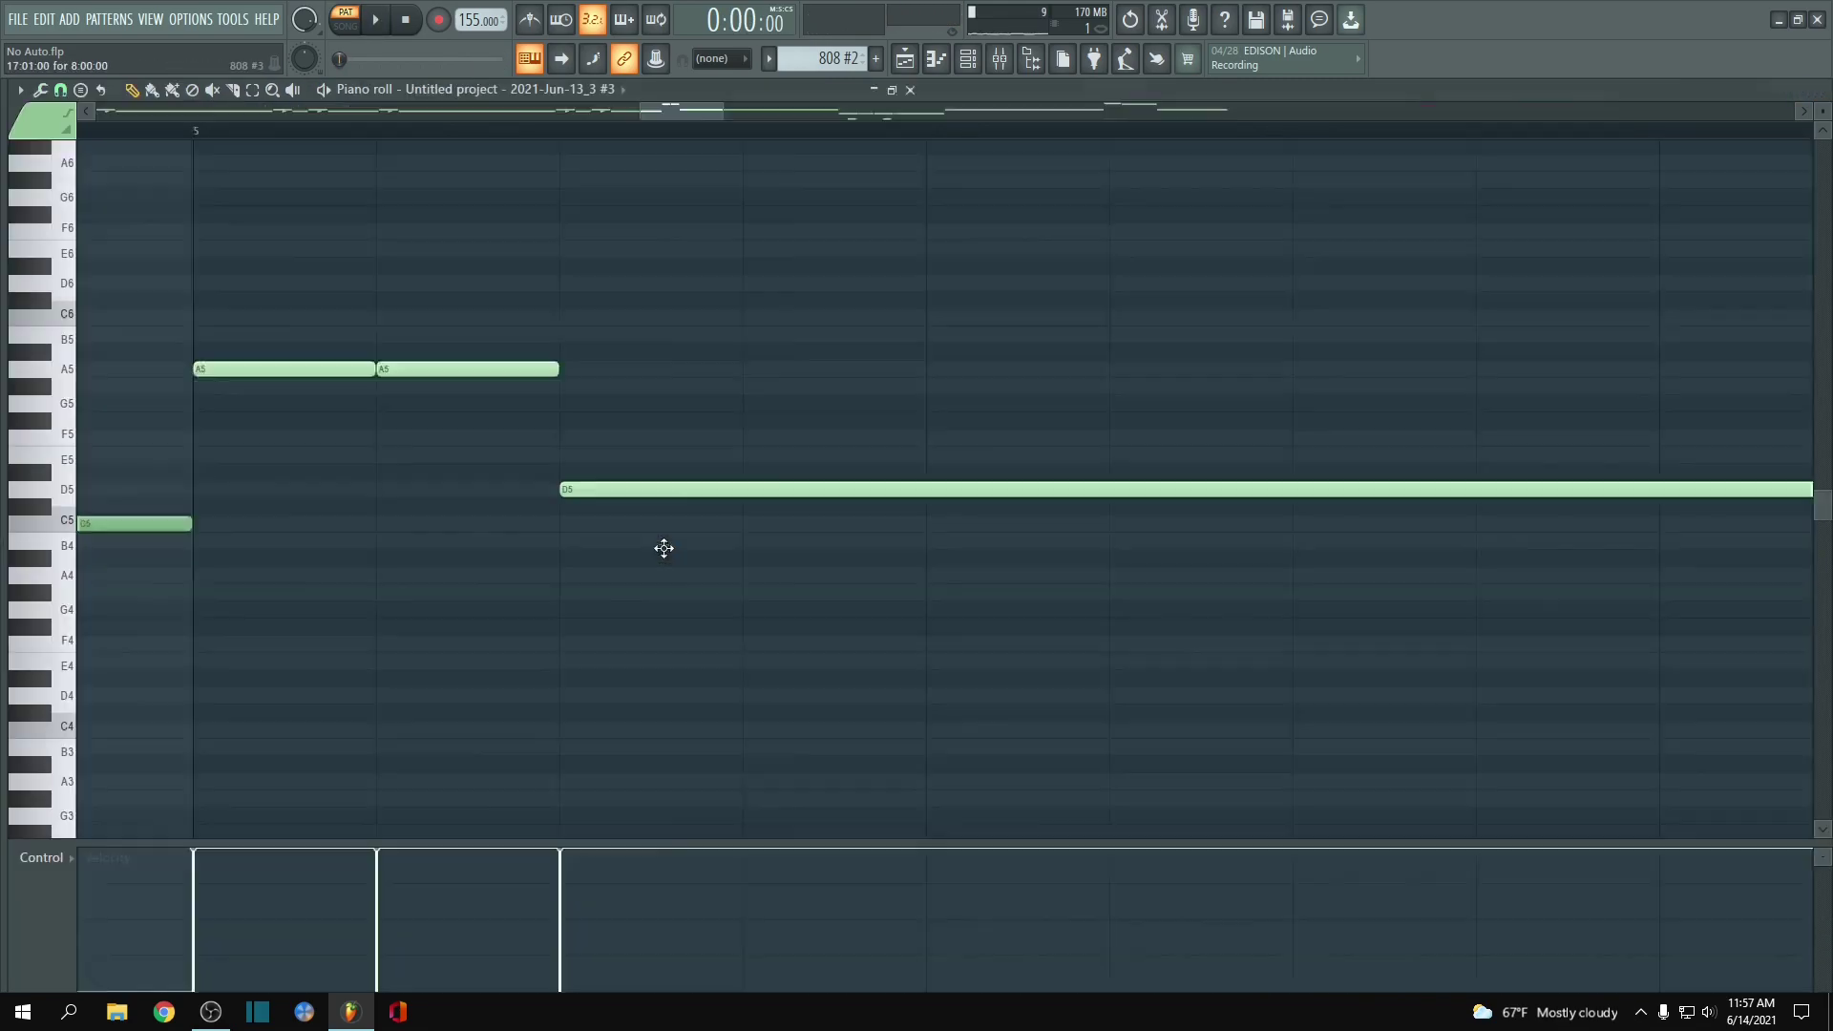
scroll(622, 573, down, 3)
scroll(82, 634, up, 3)
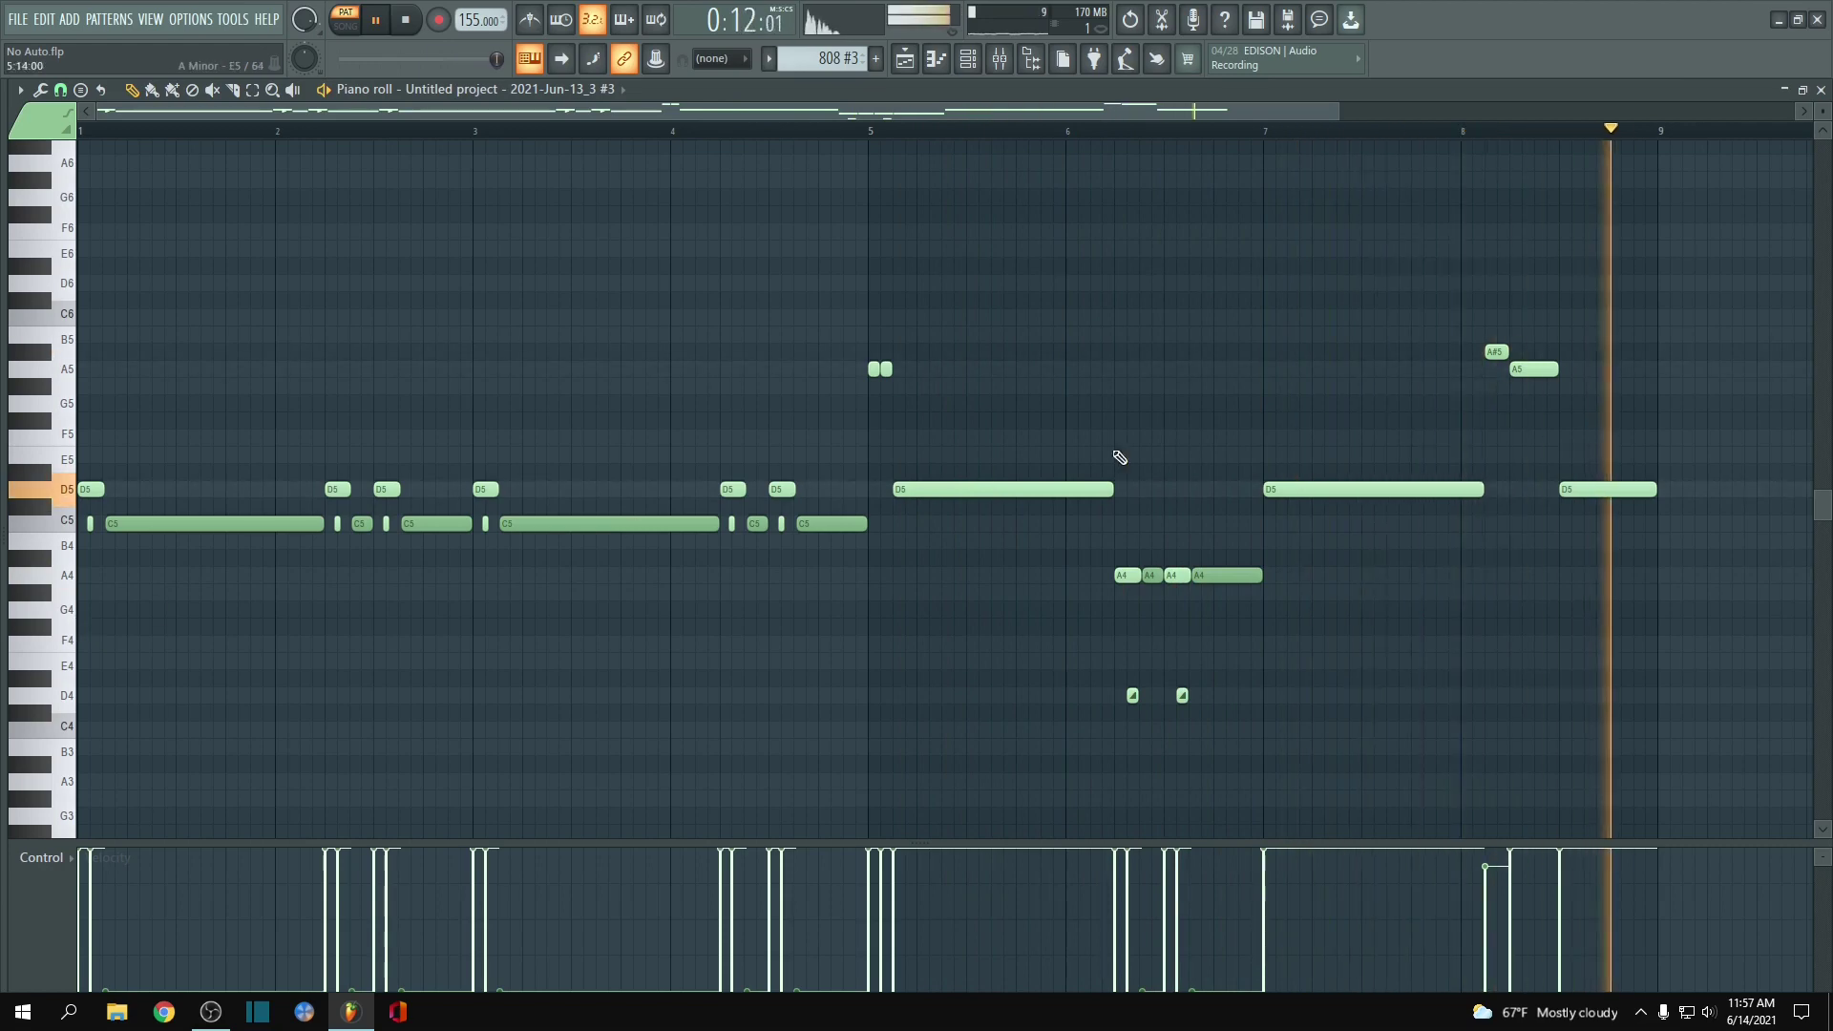
key(space)
click(1822, 90)
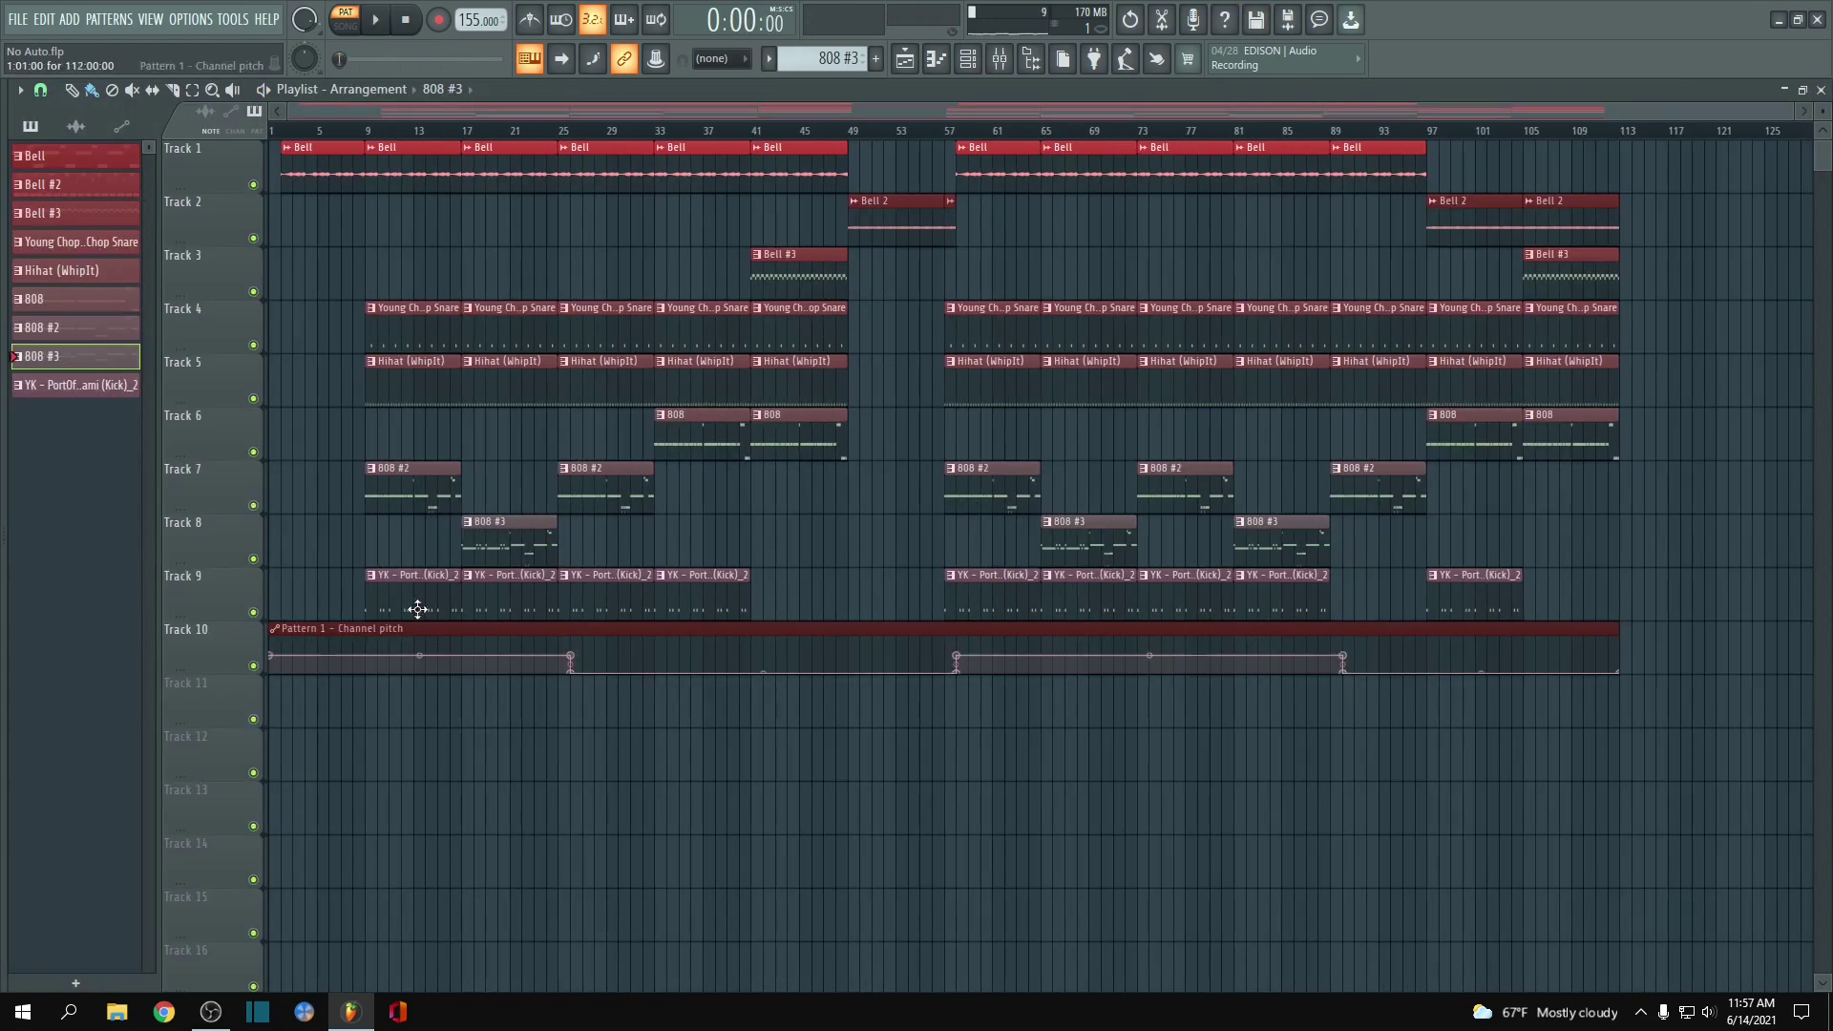
- Play the YK - PortOfMiami (Kick)_2 pattern from Track 9, review its Rack Kick channel's sample settings, and return to the arrangement
double_click(420, 597)
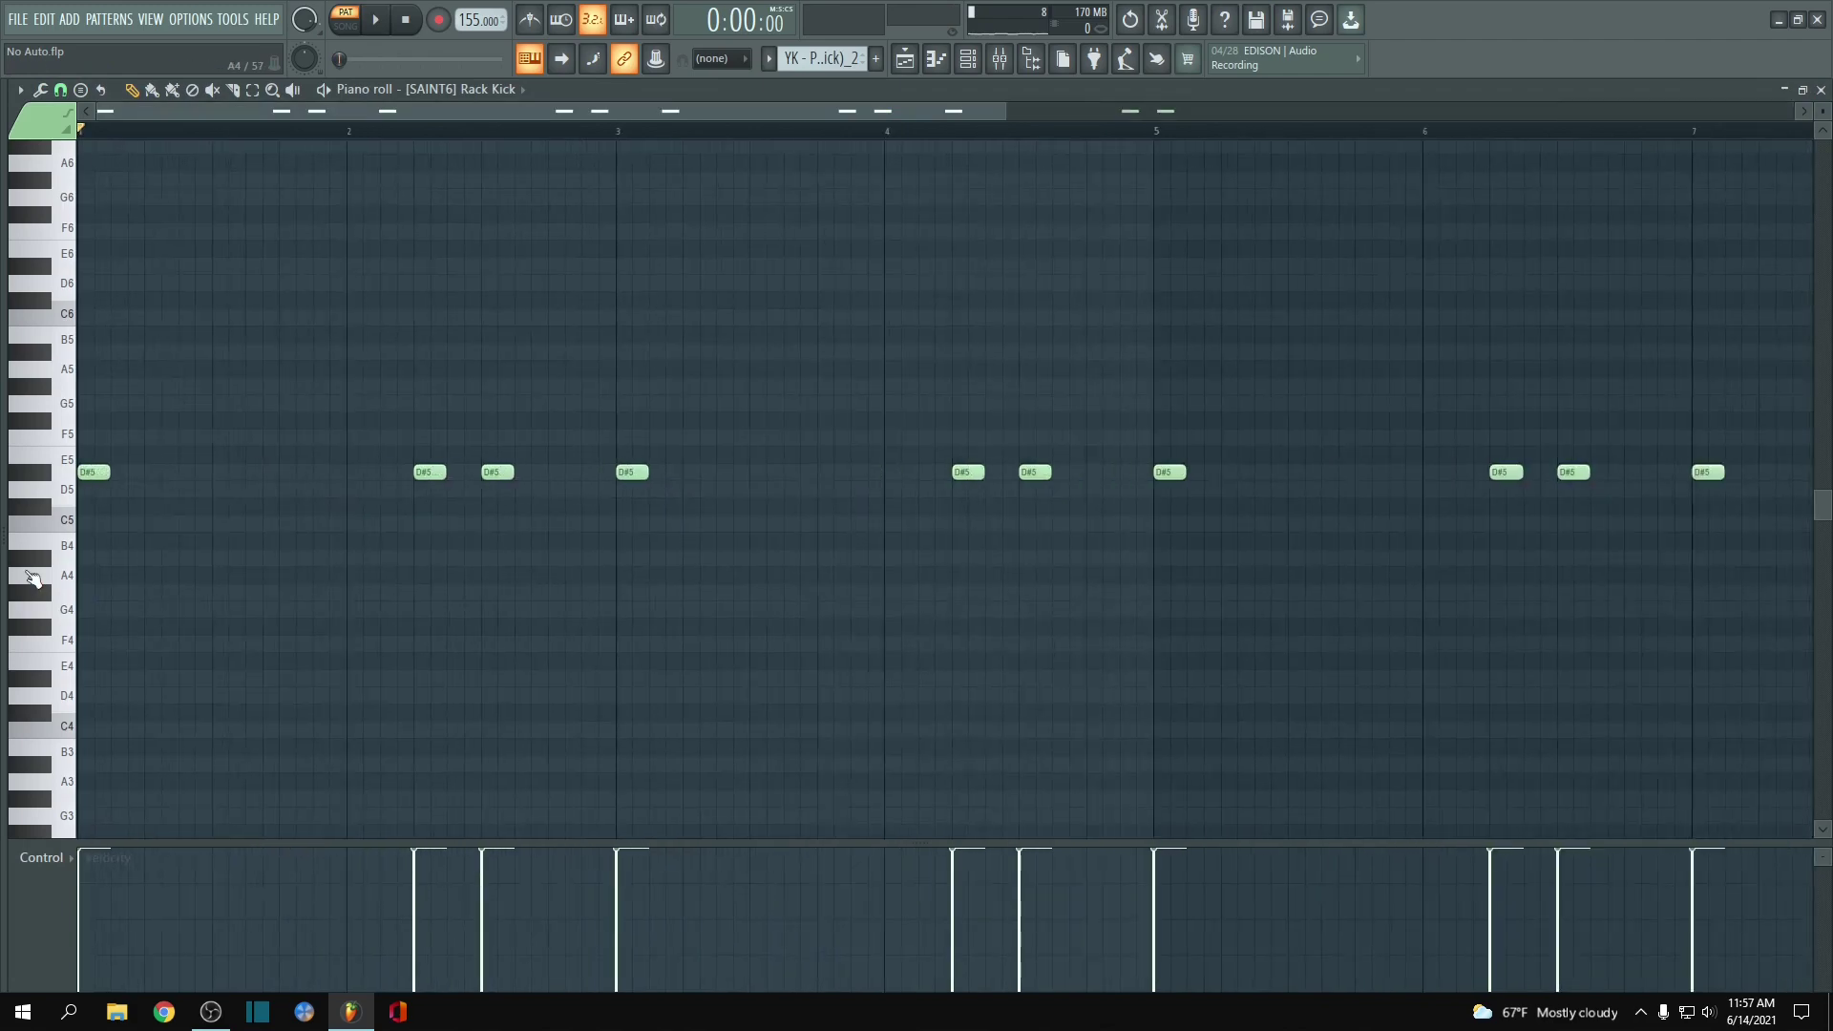
key(space)
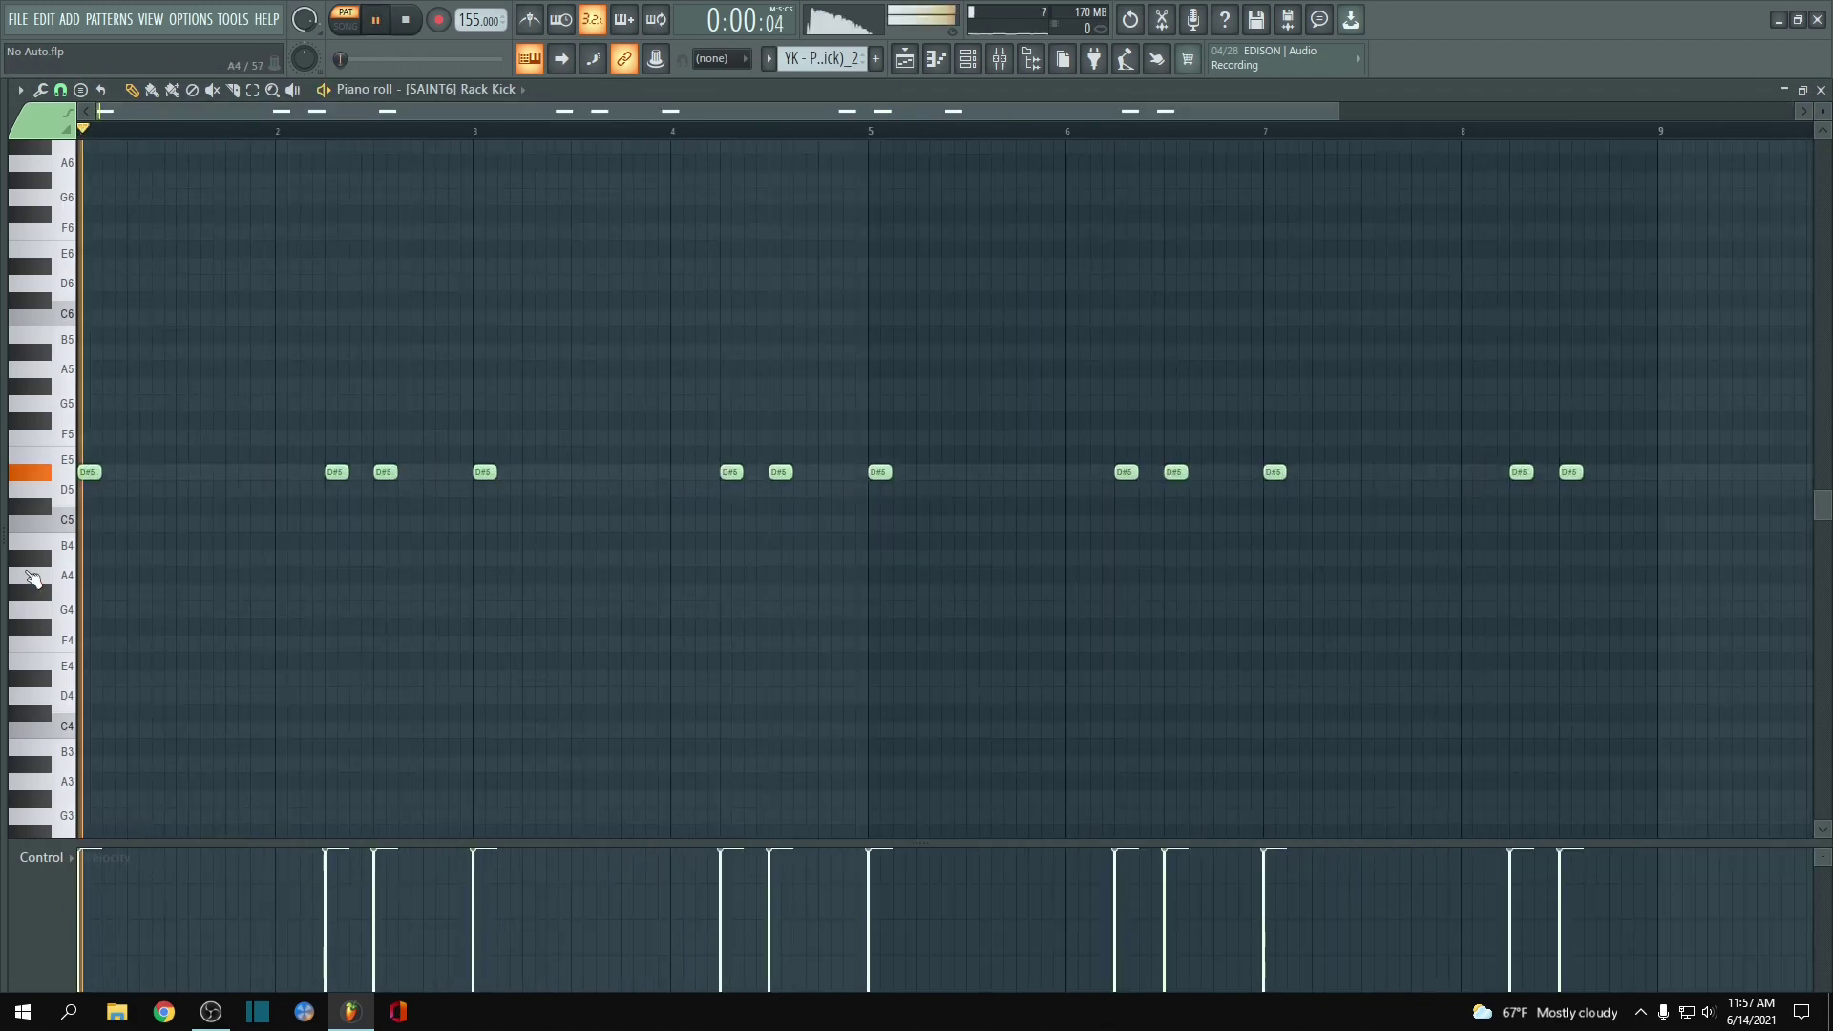
key(F6)
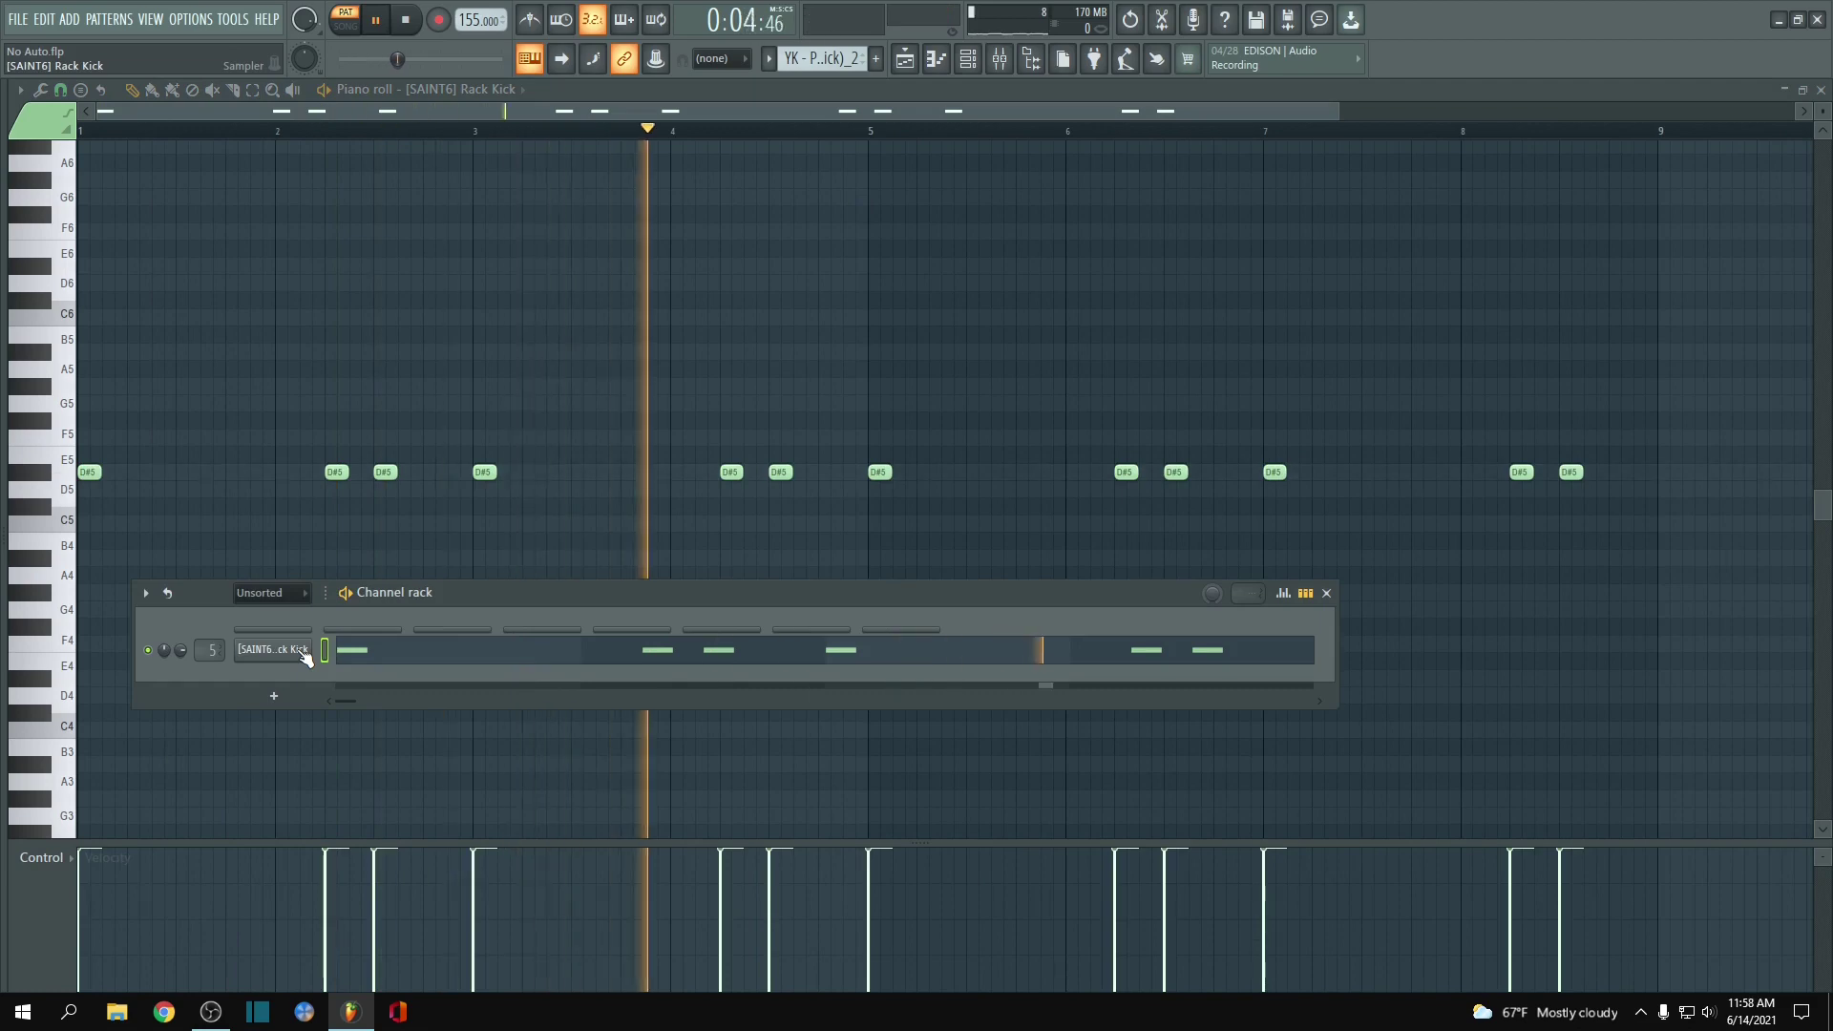
click(302, 651)
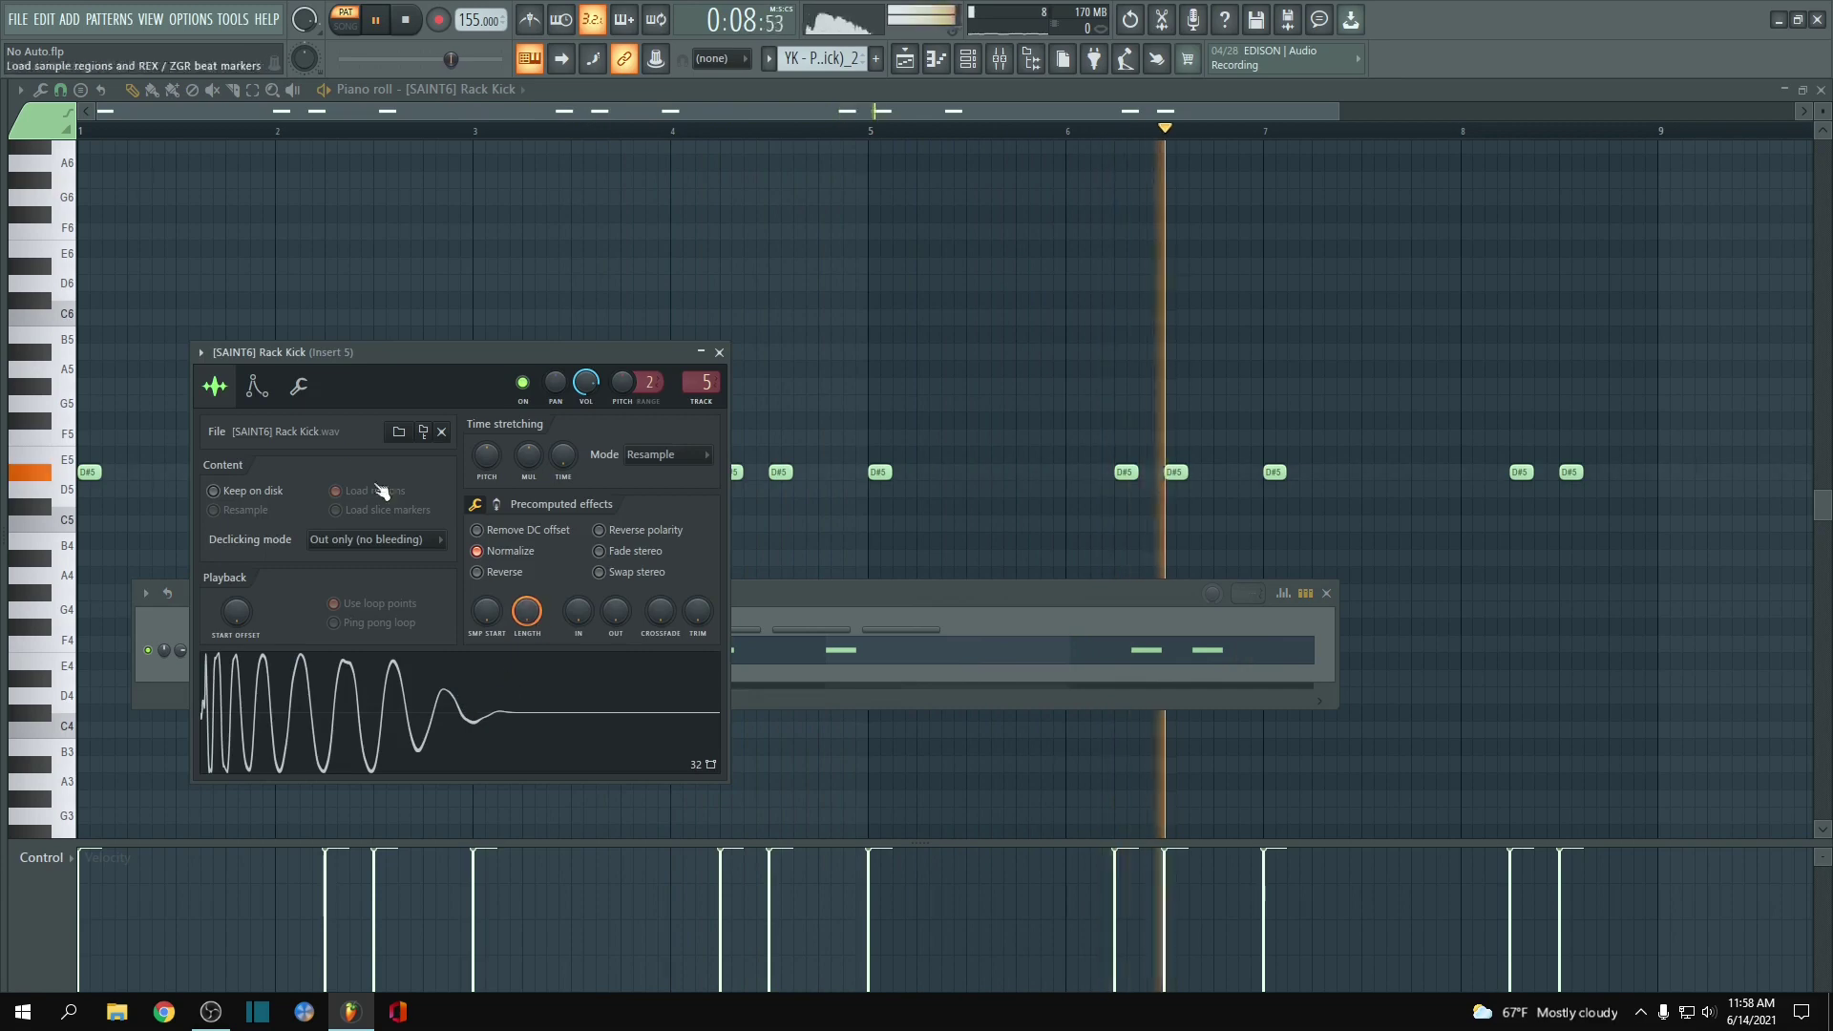
click(260, 387)
click(299, 386)
click(215, 386)
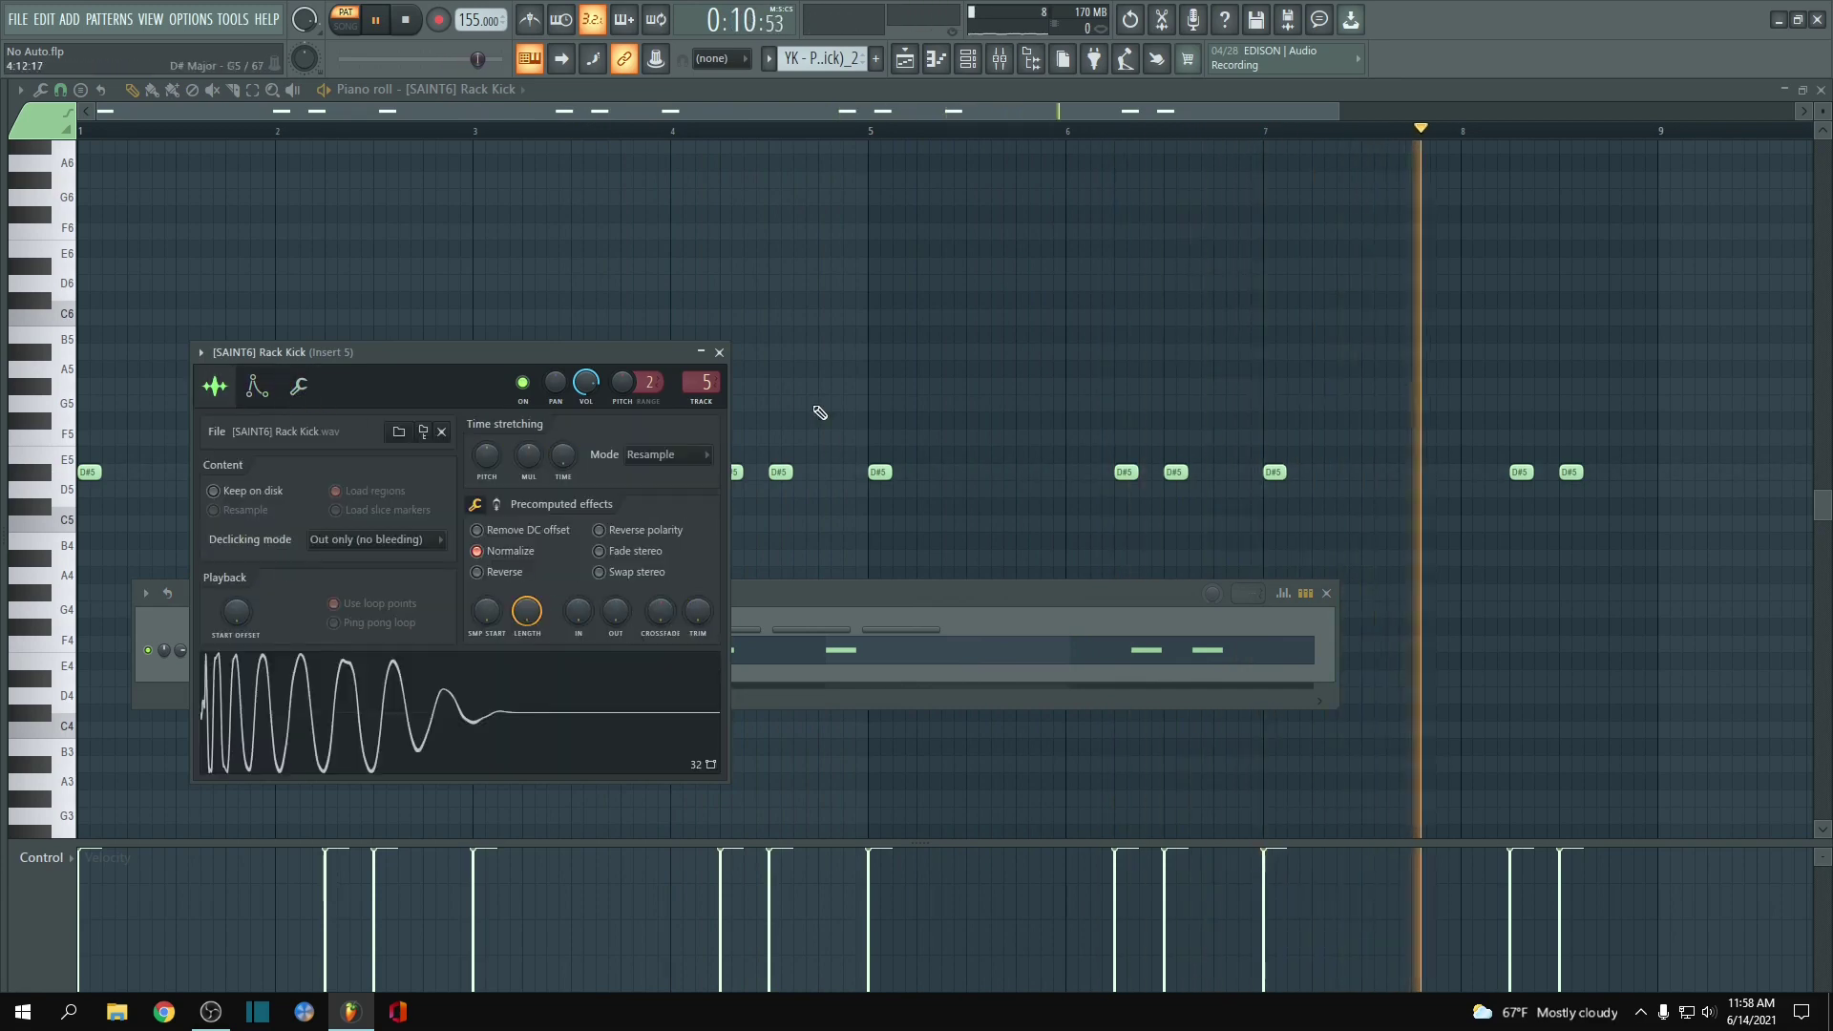
click(720, 353)
key(Escape)
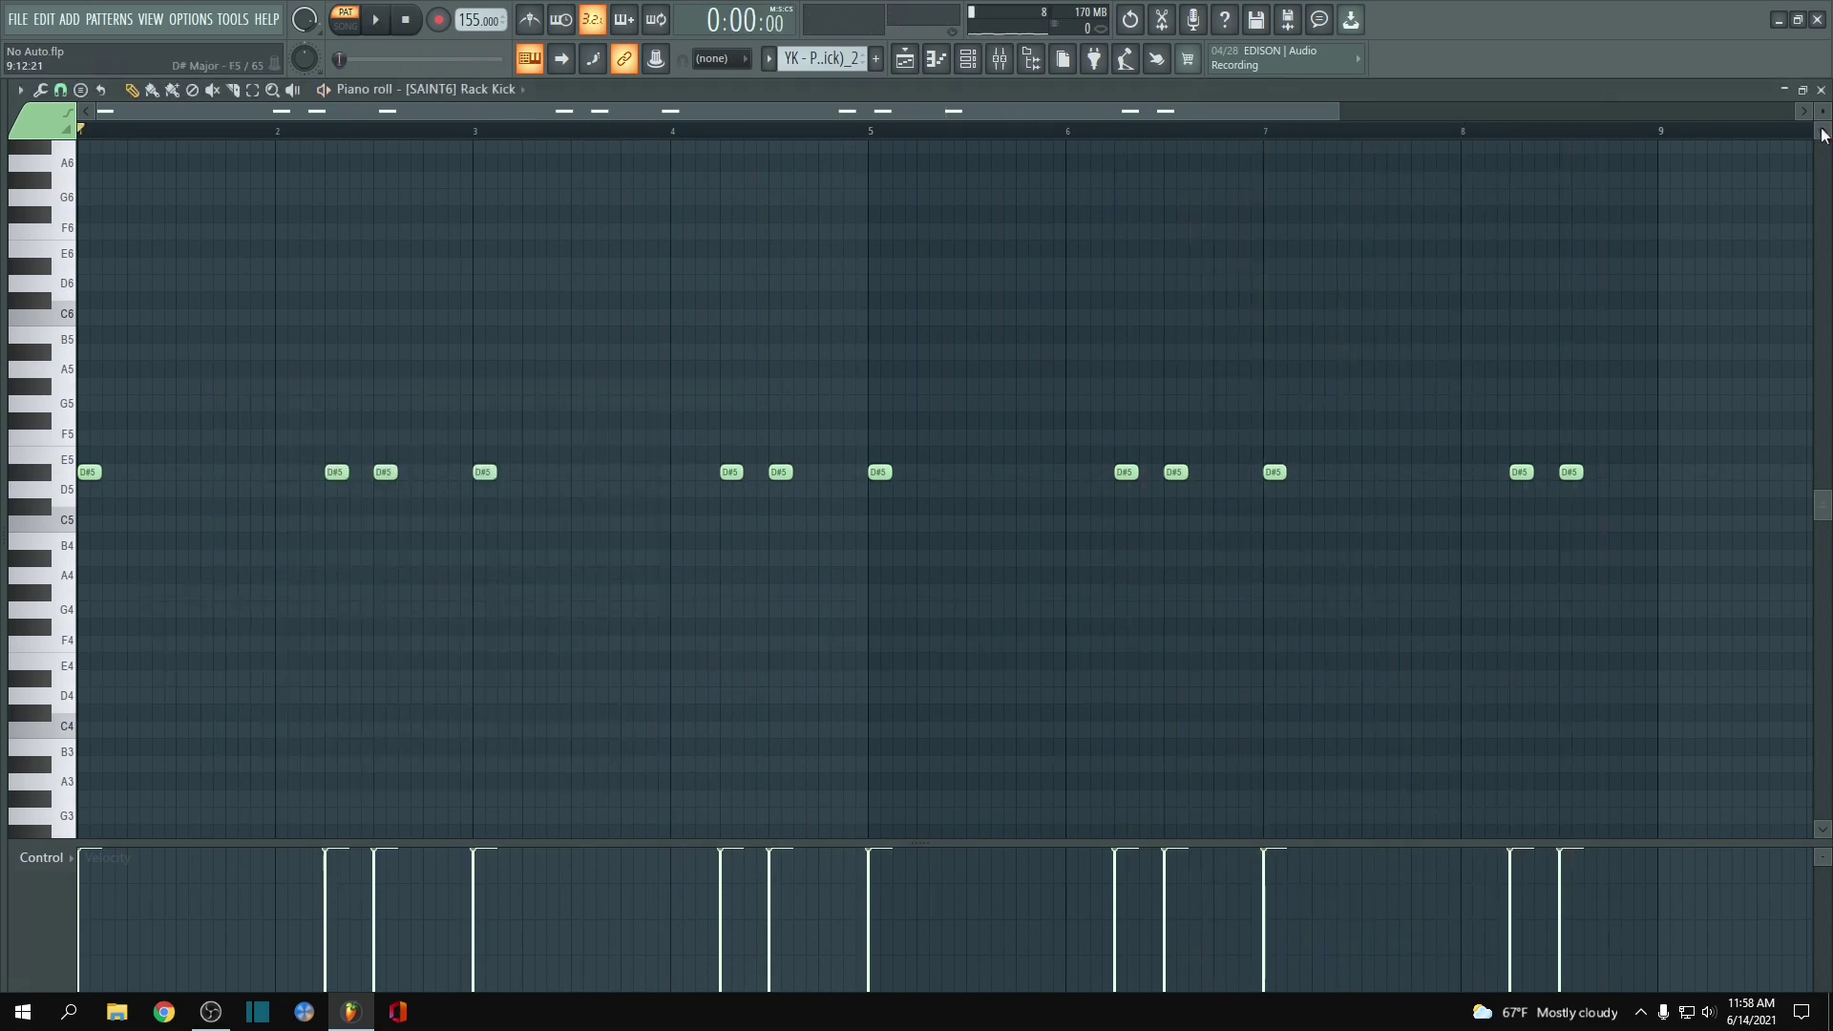
click(1821, 89)
- Play the full arrangement in song mode and examine the Fruity parametric EQ 2 on mixer Insert 2
scroll(316, 142, up, 2)
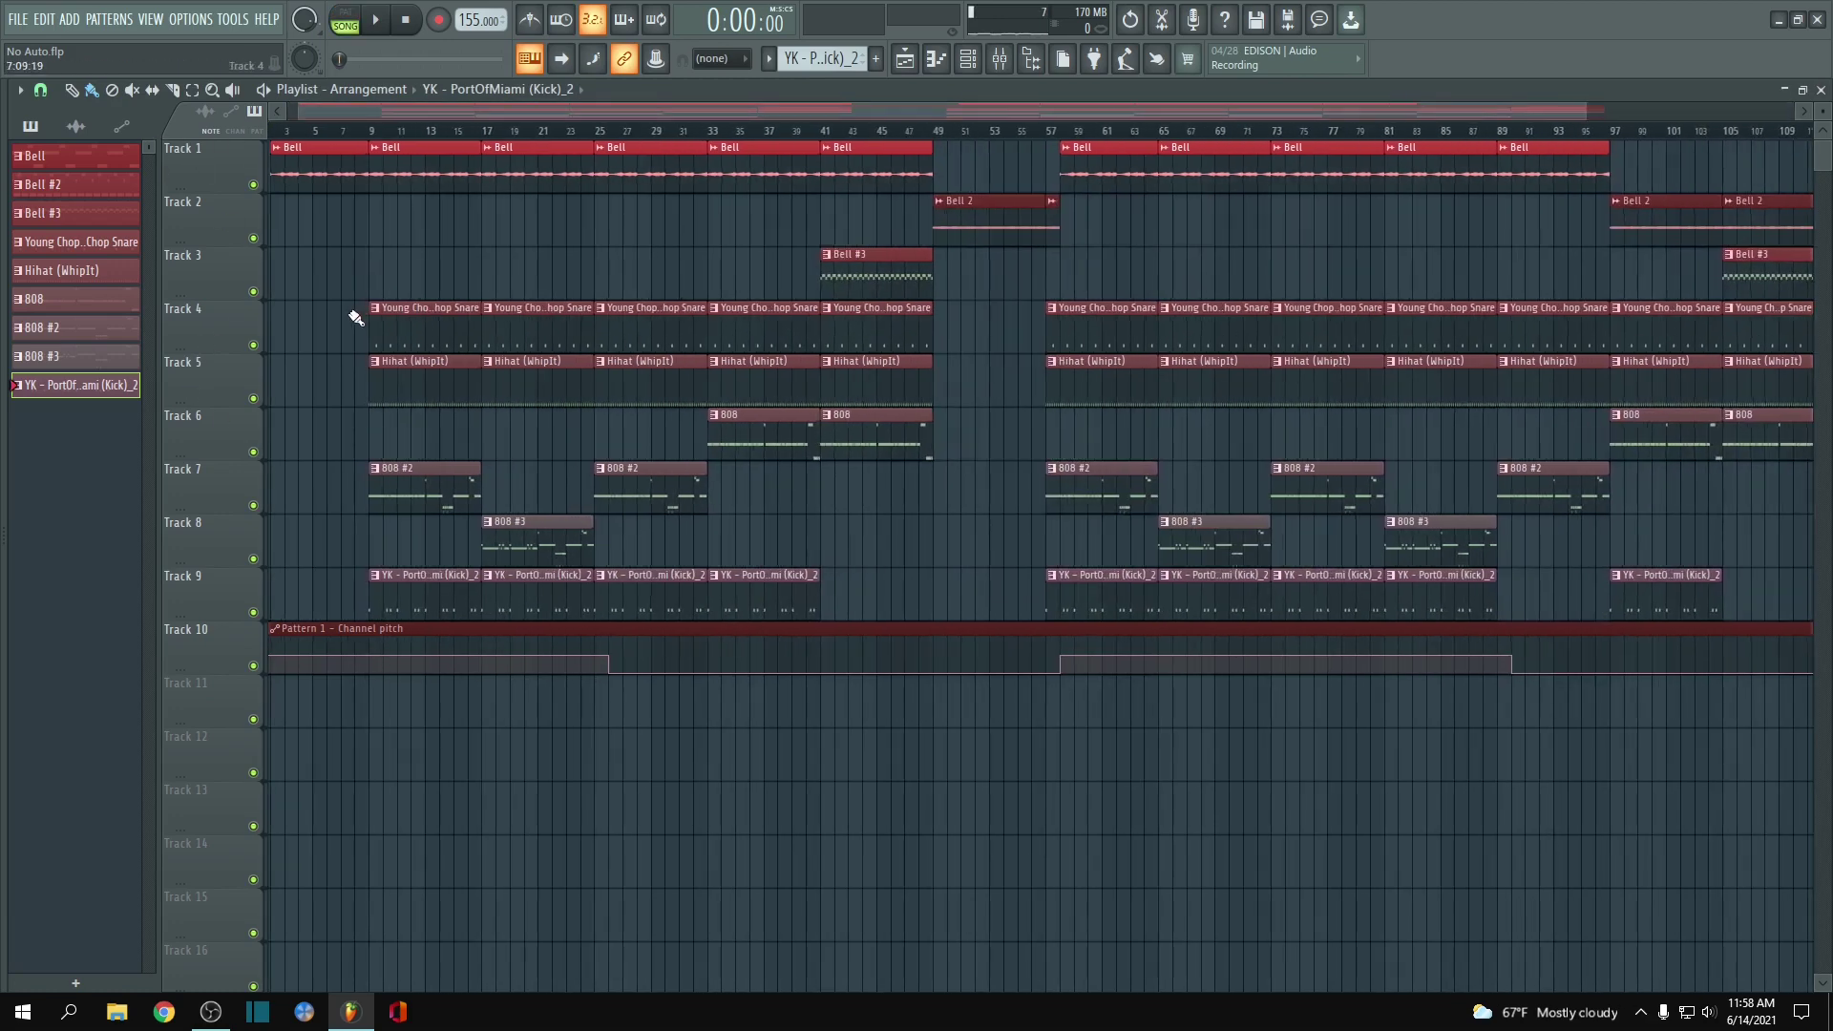
drag(1811, 148, 1623, 148)
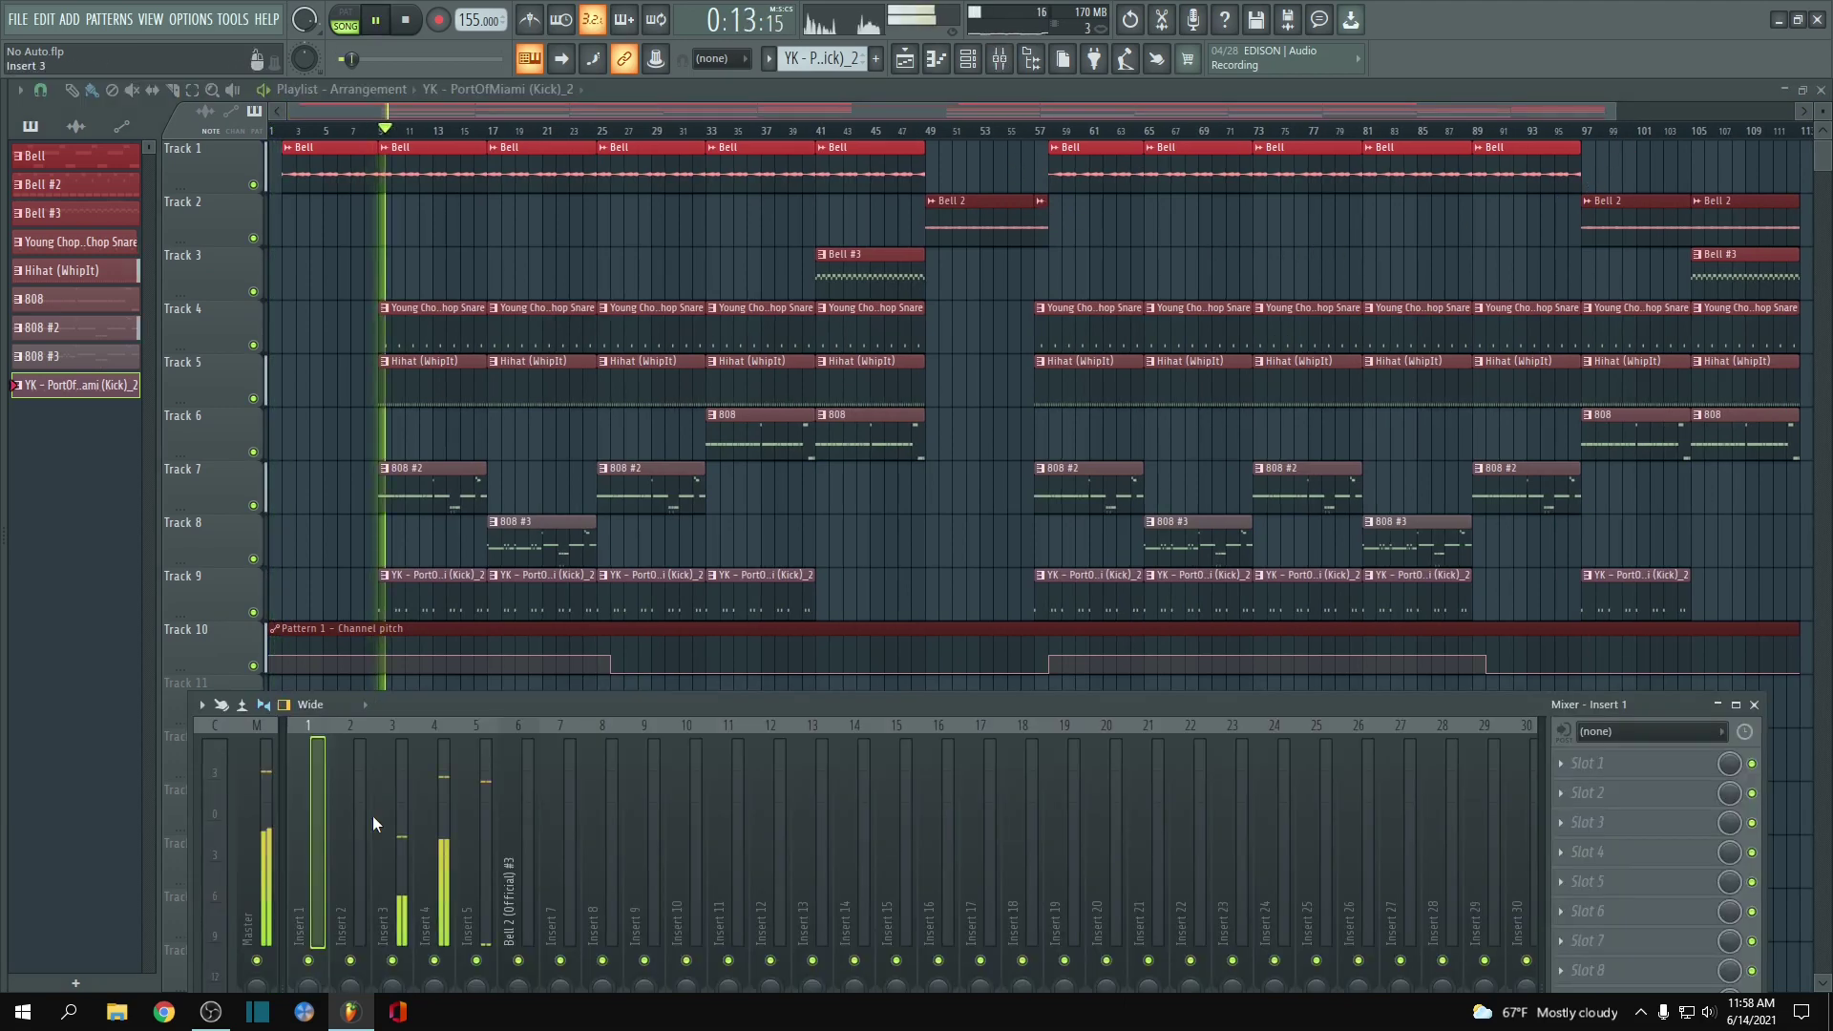
click(358, 829)
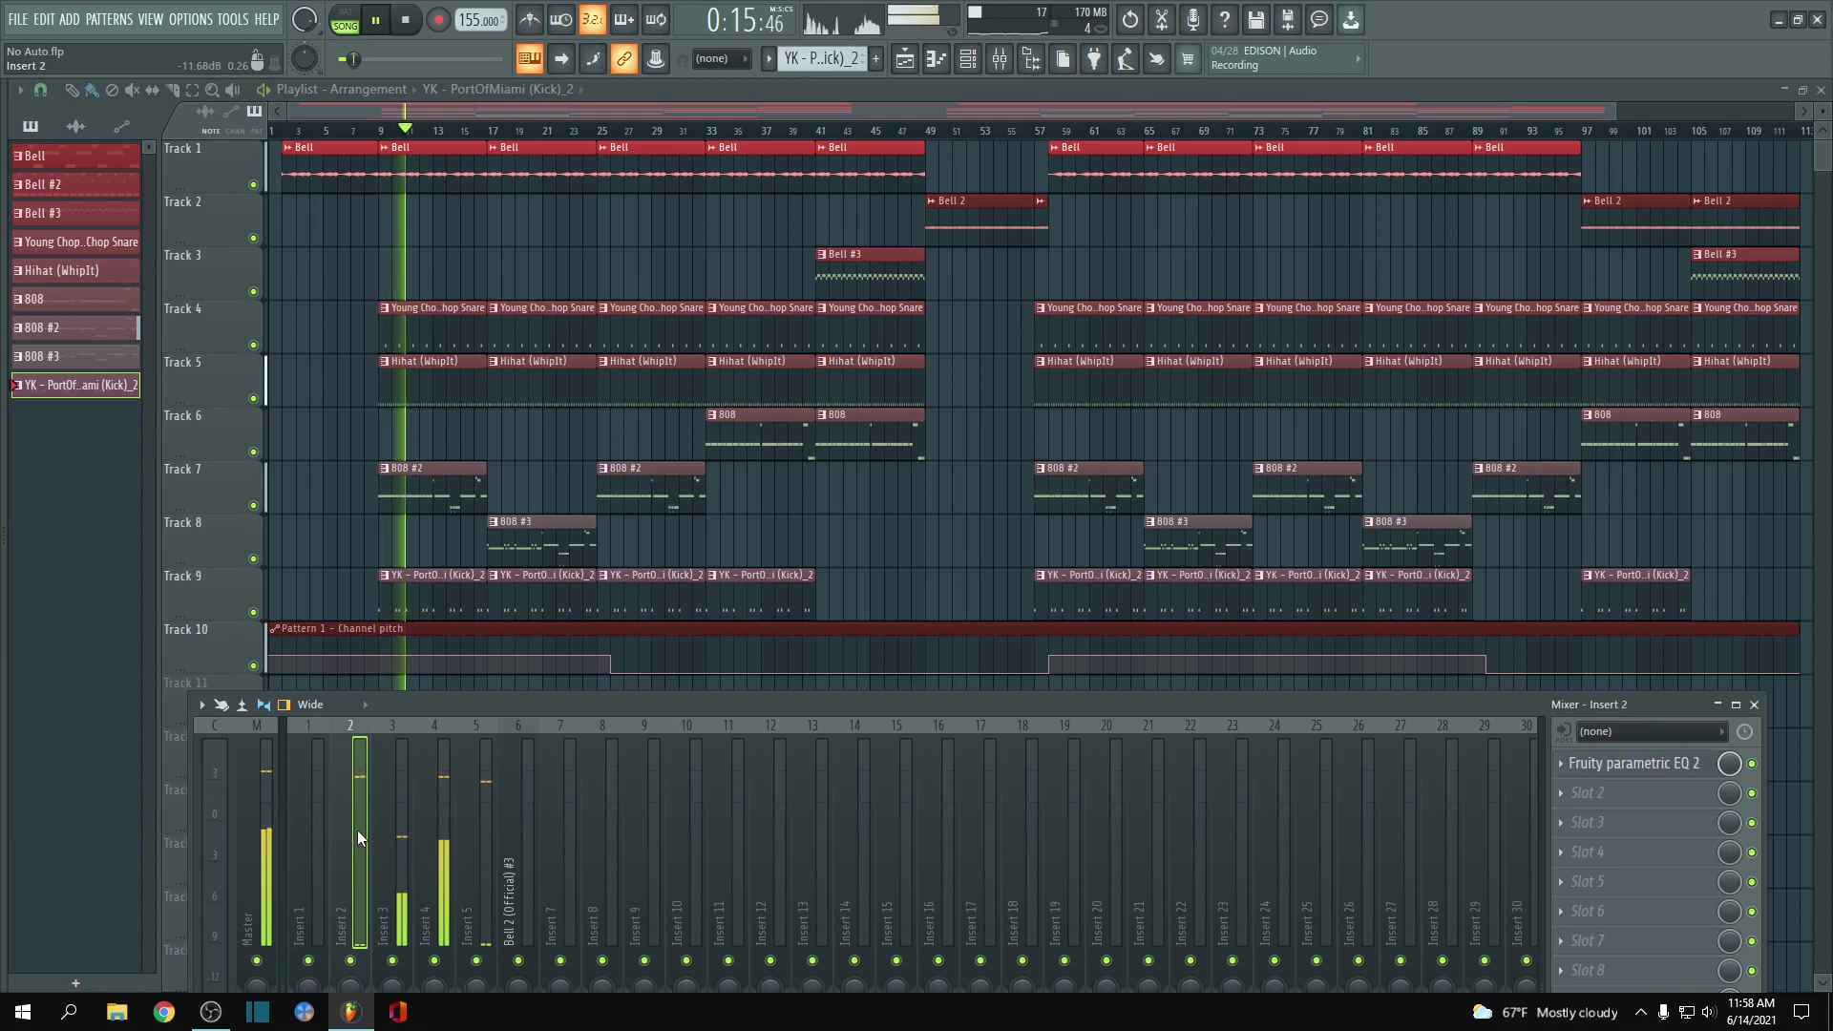
click(1628, 763)
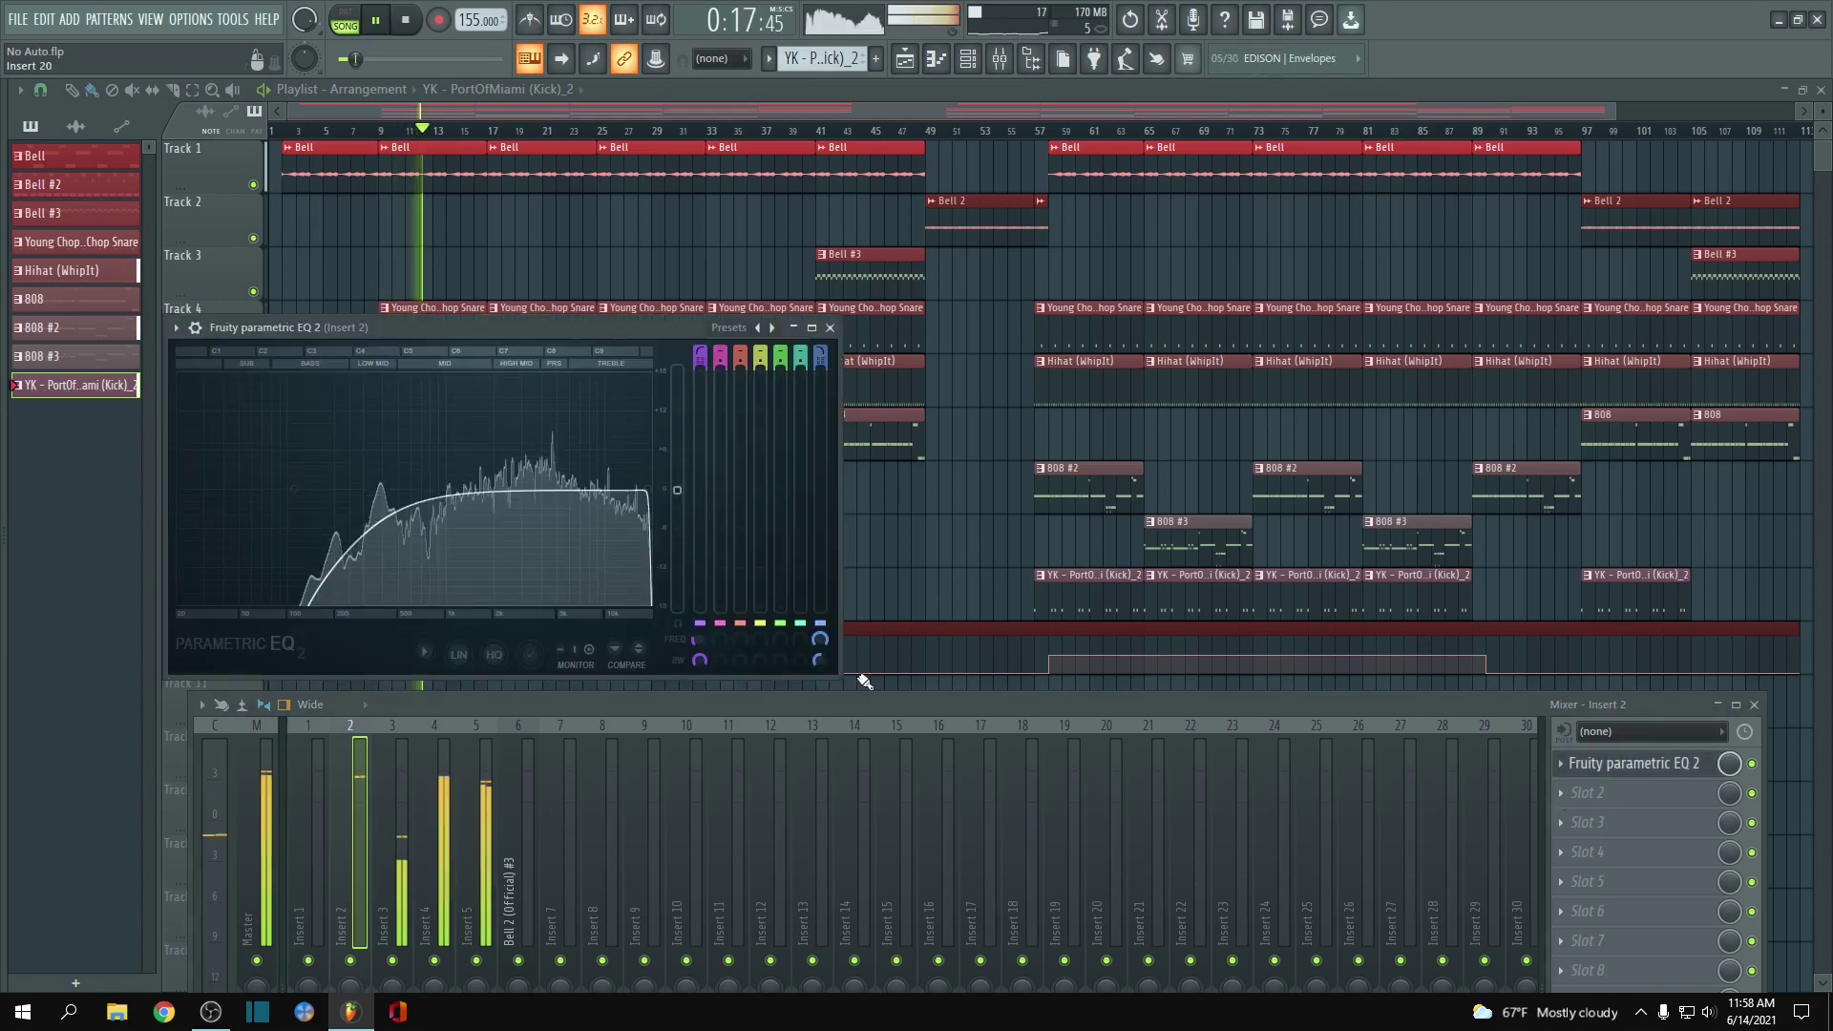
click(831, 329)
- Examine the Fruity parametric EQ 2 on mixer Insert 4, and close the mixer with the song still playing
click(444, 844)
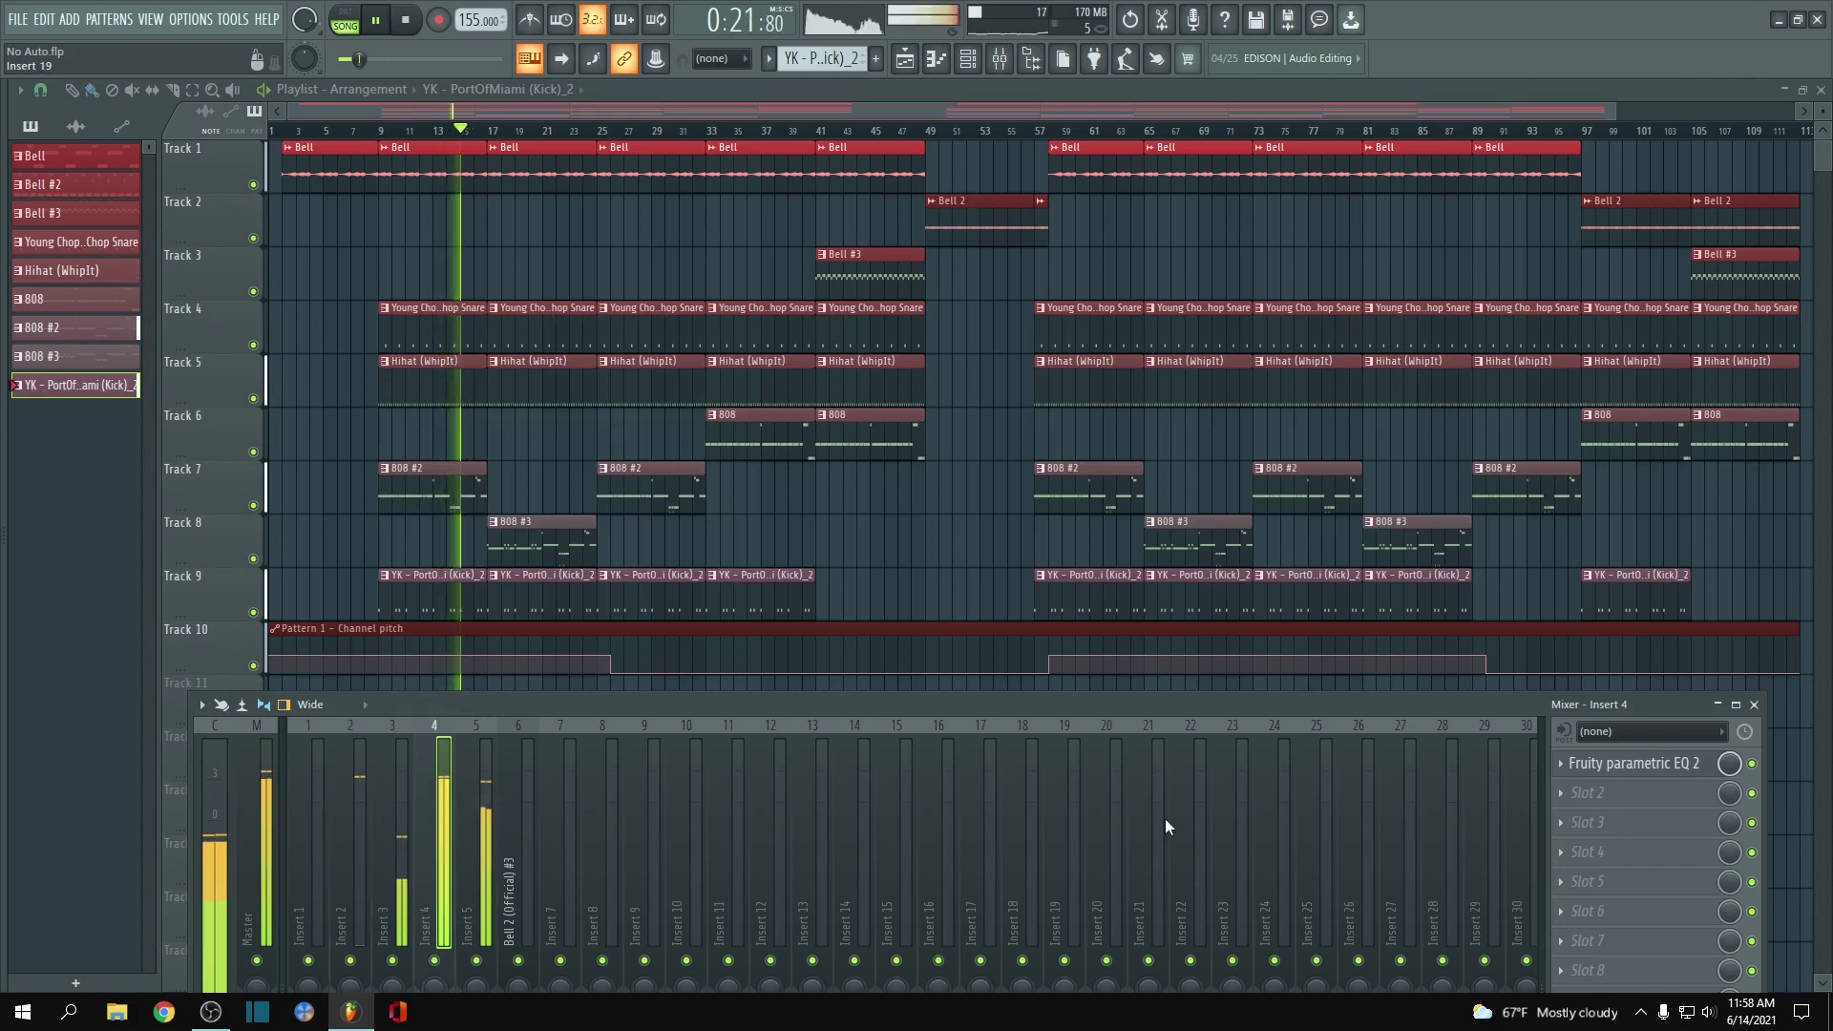
click(1624, 763)
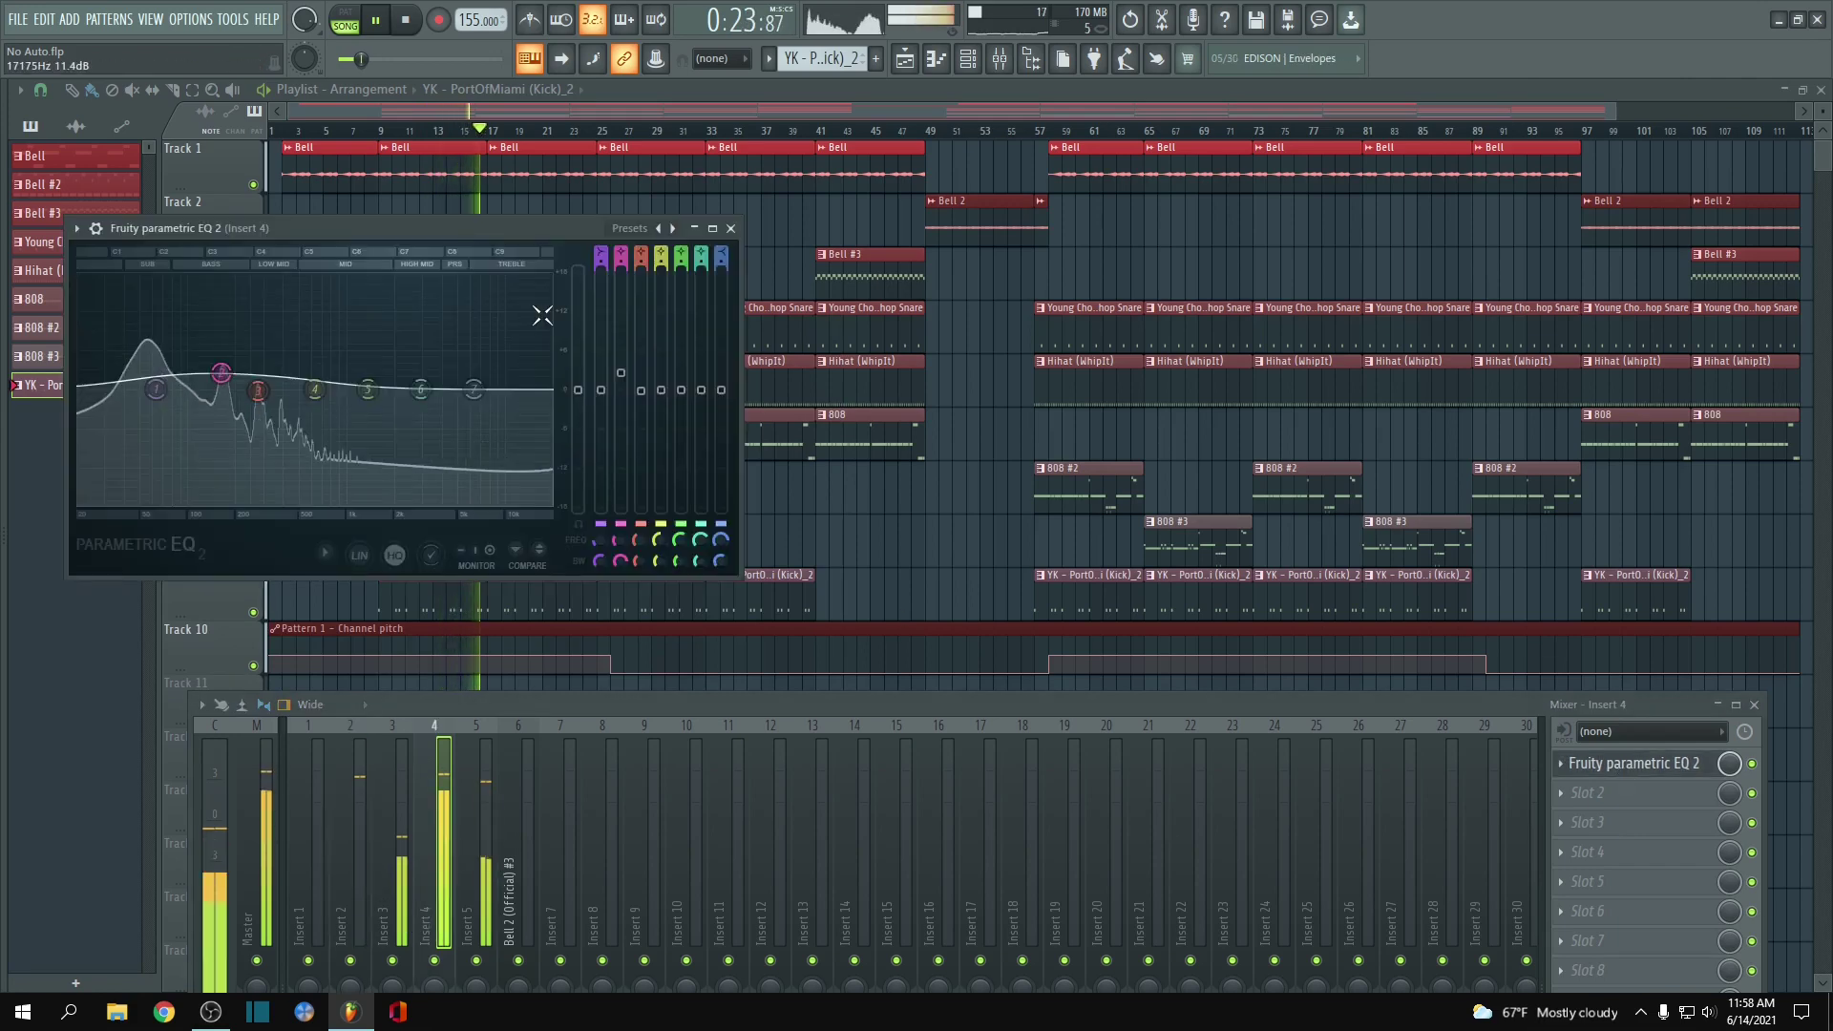
click(730, 228)
drag(703, 709, 730, 680)
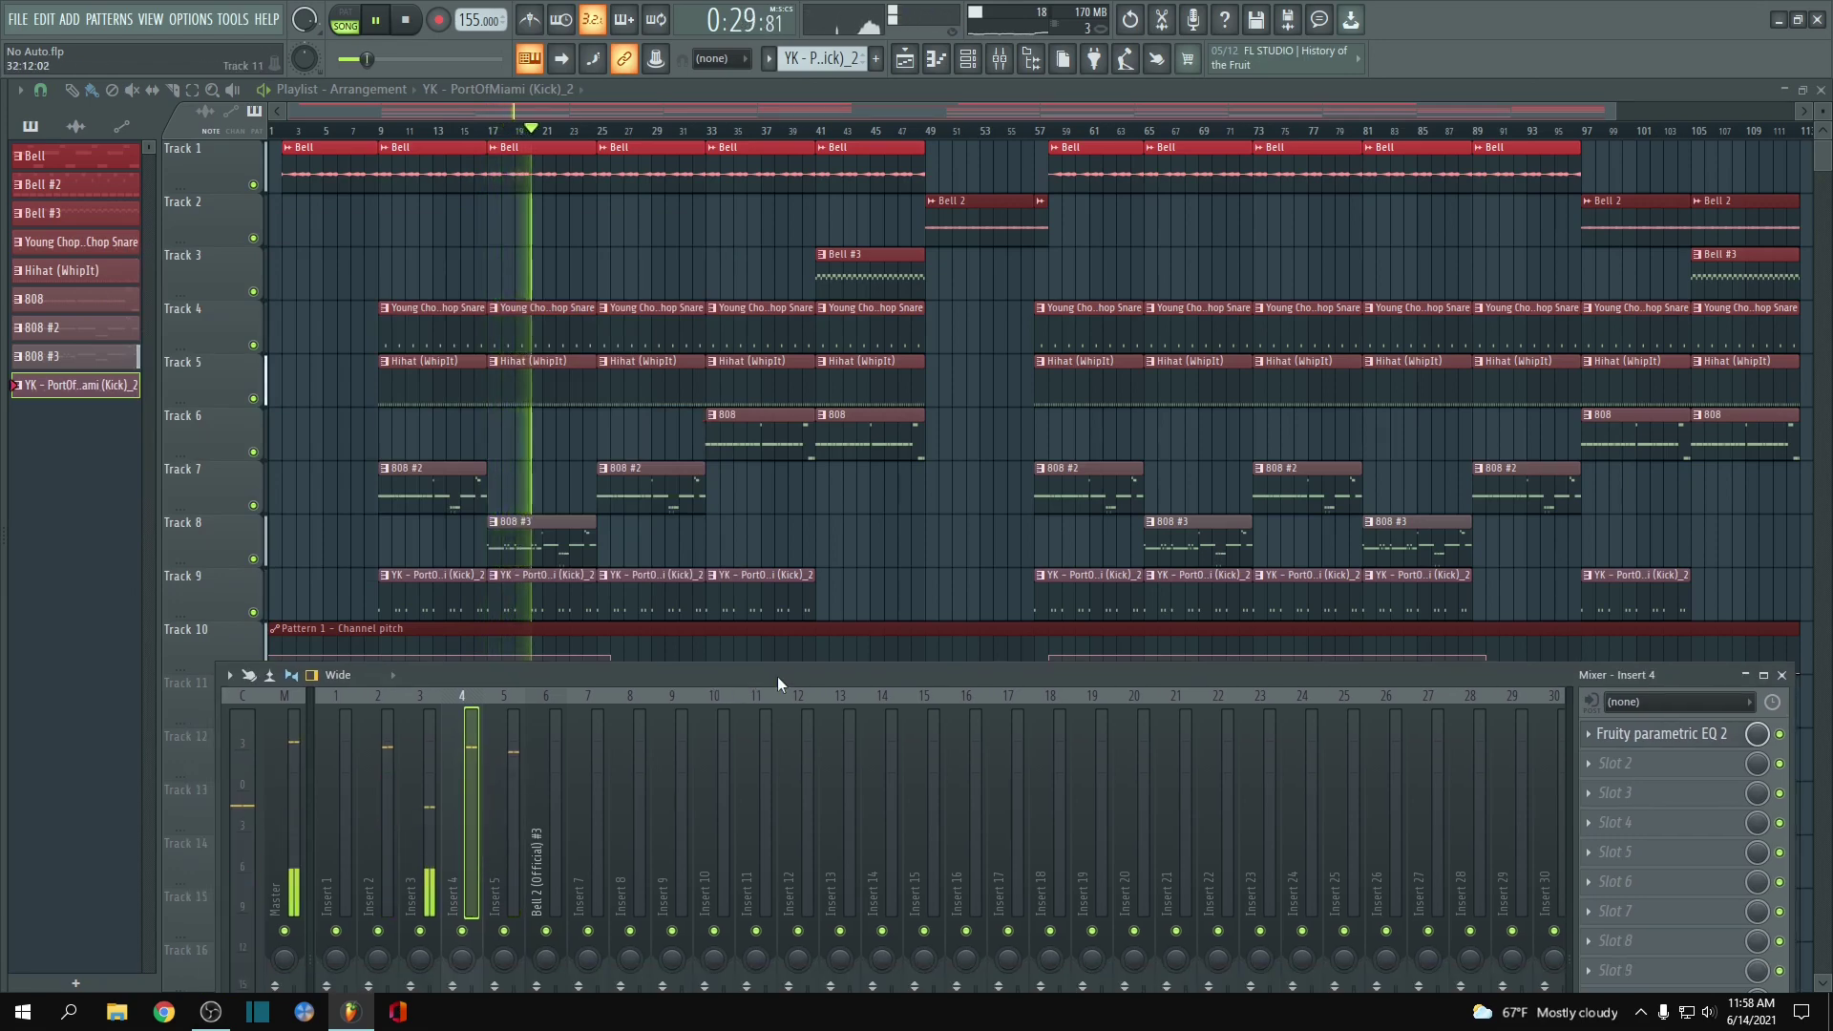
key(F9)
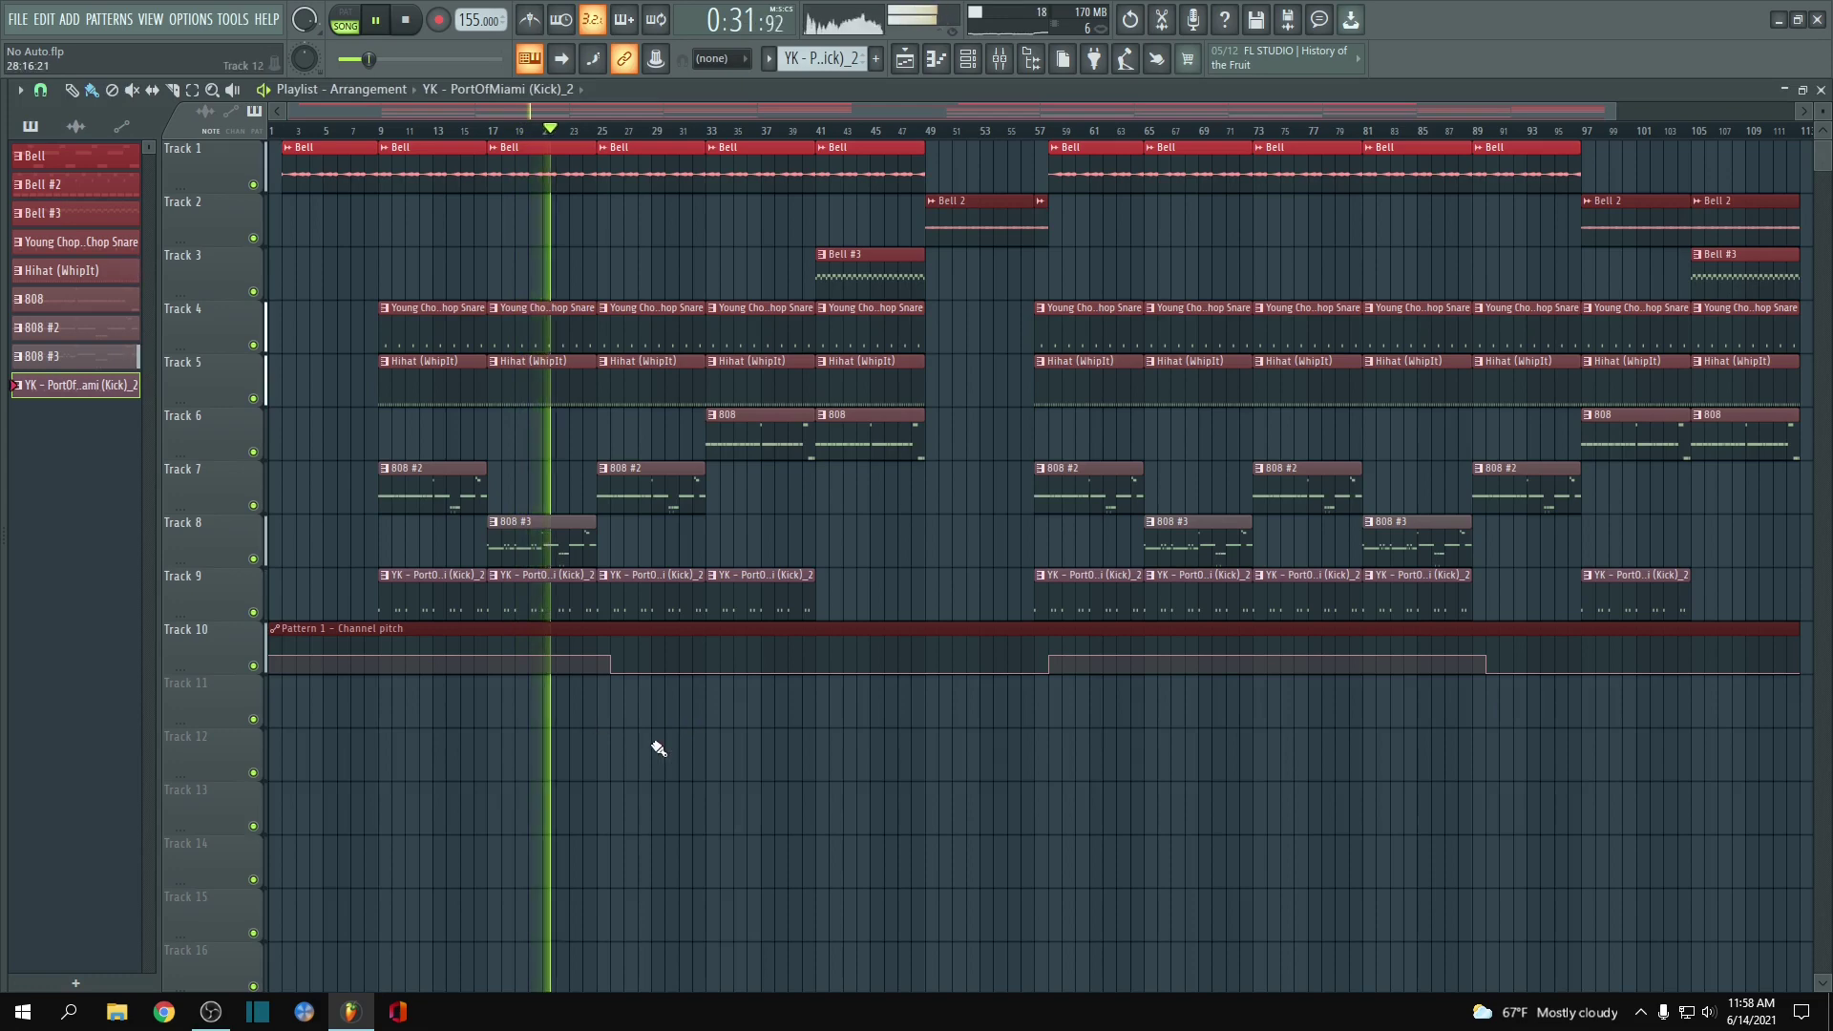